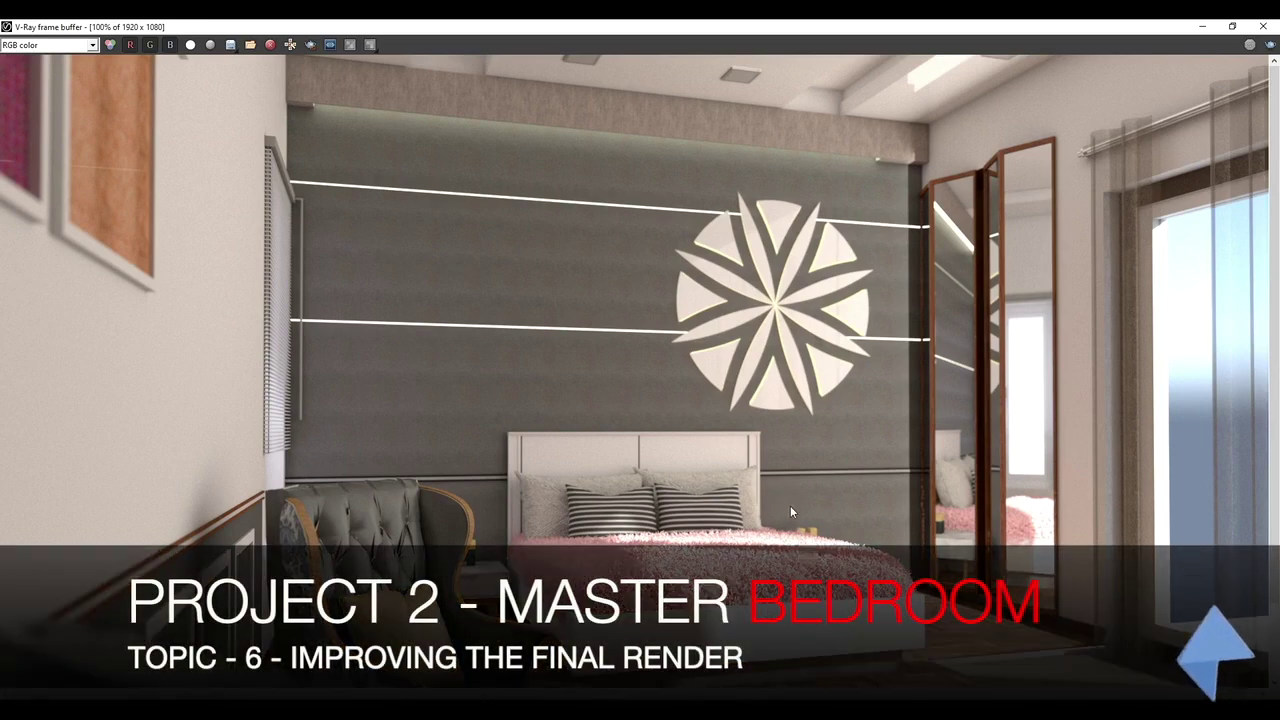
Step: Examine the finished bedroom render close up, covering the bed, headboard wall, mirrors, floor and window
scroll(790, 507, "down", 1)
scroll(775, 501, "up", 4)
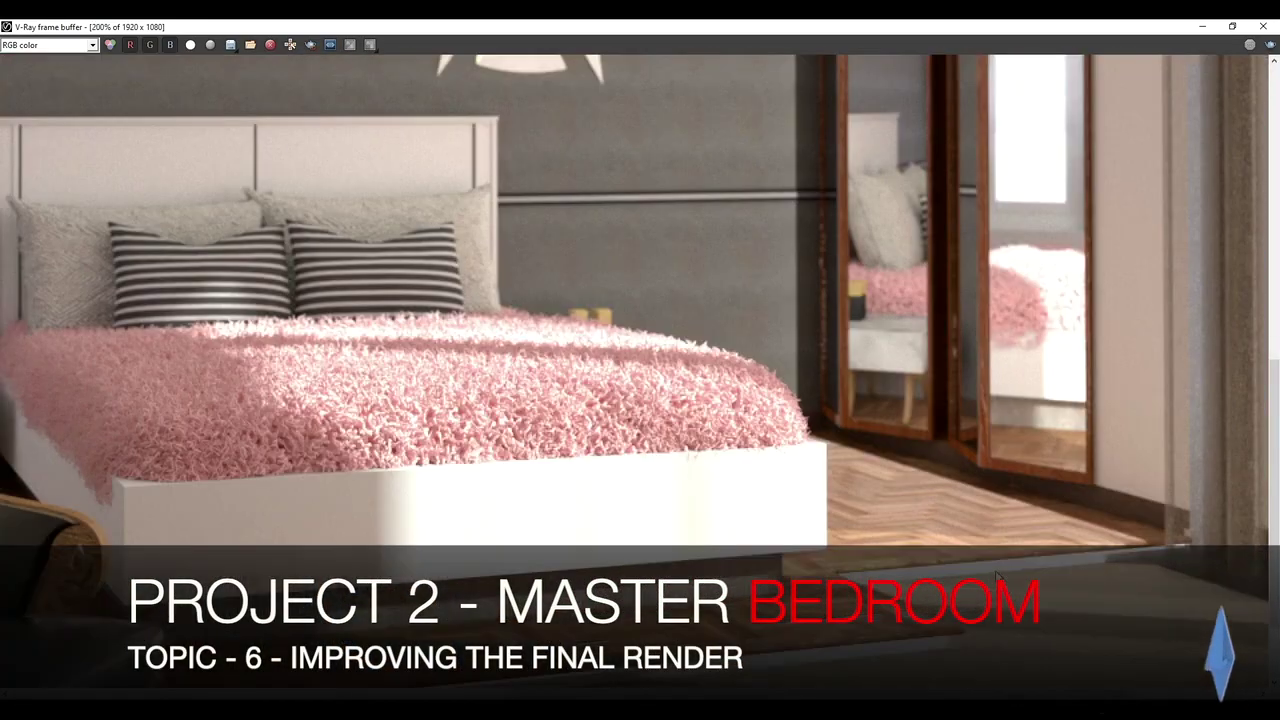
middle_click_drag(219, 356, 722, 387)
scroll(722, 387, "down", 2)
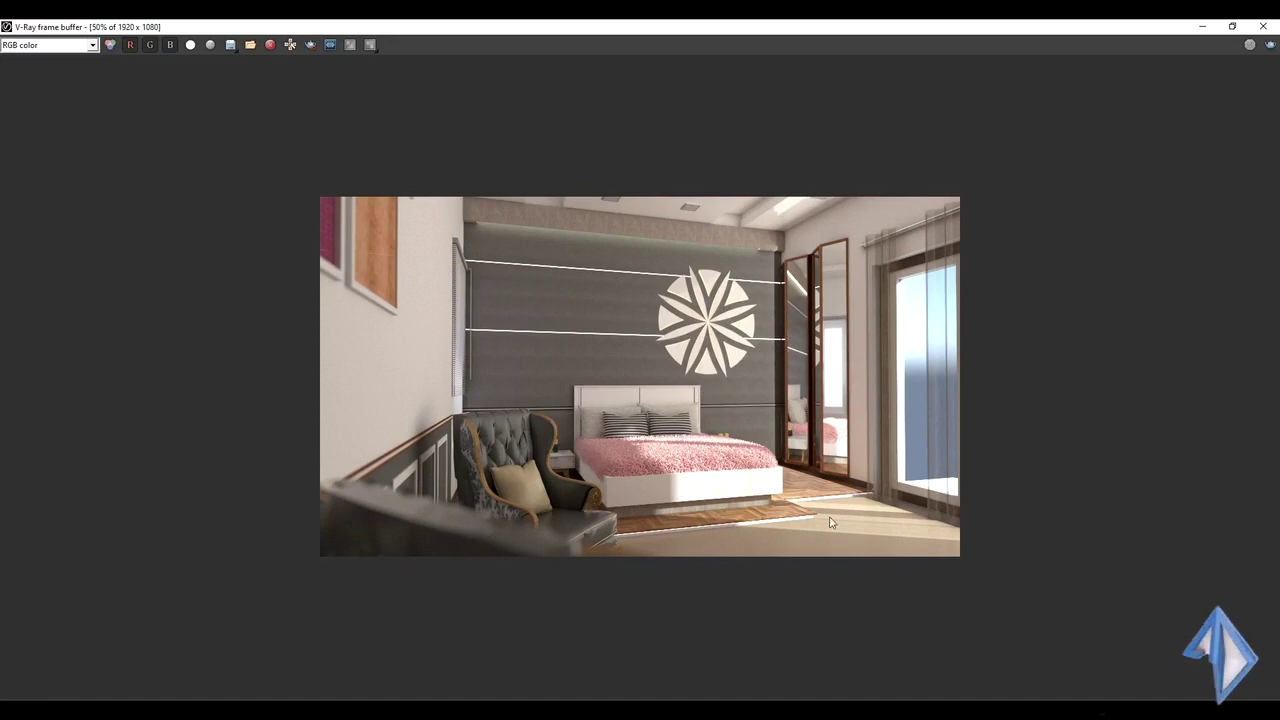
scroll(835, 522, "up", 5)
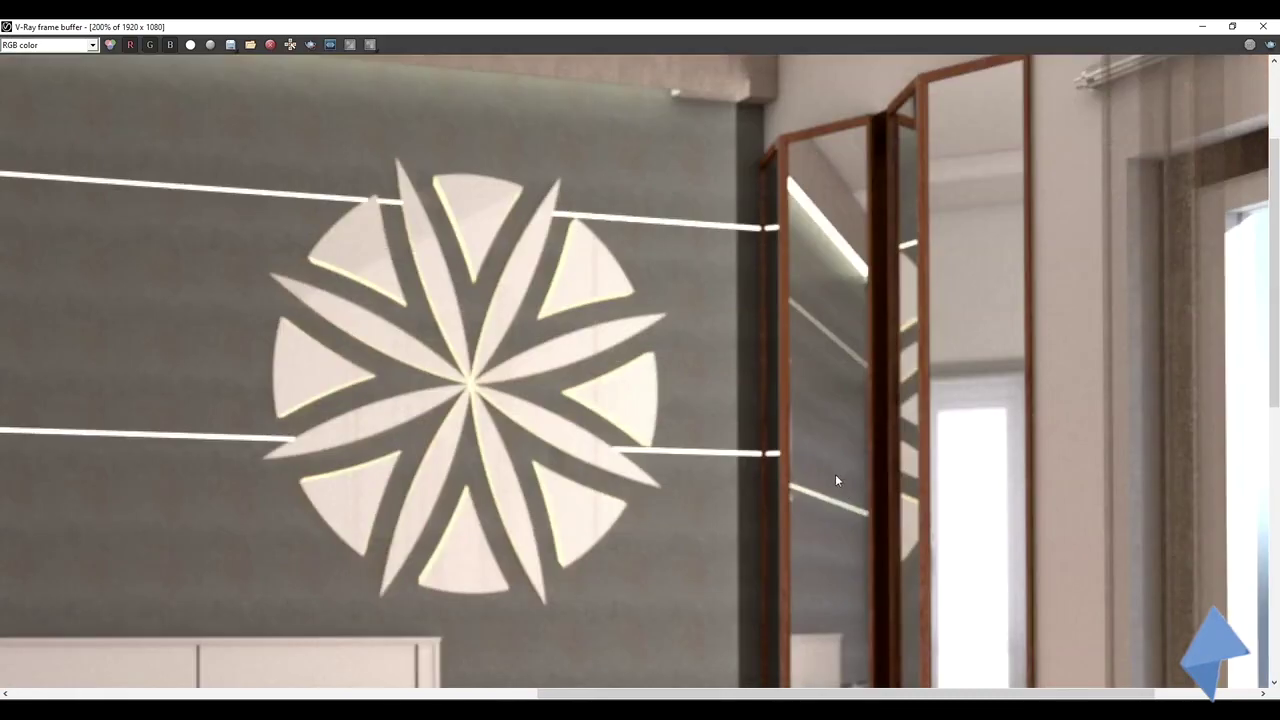
middle_click_drag(835, 474, 742, 383)
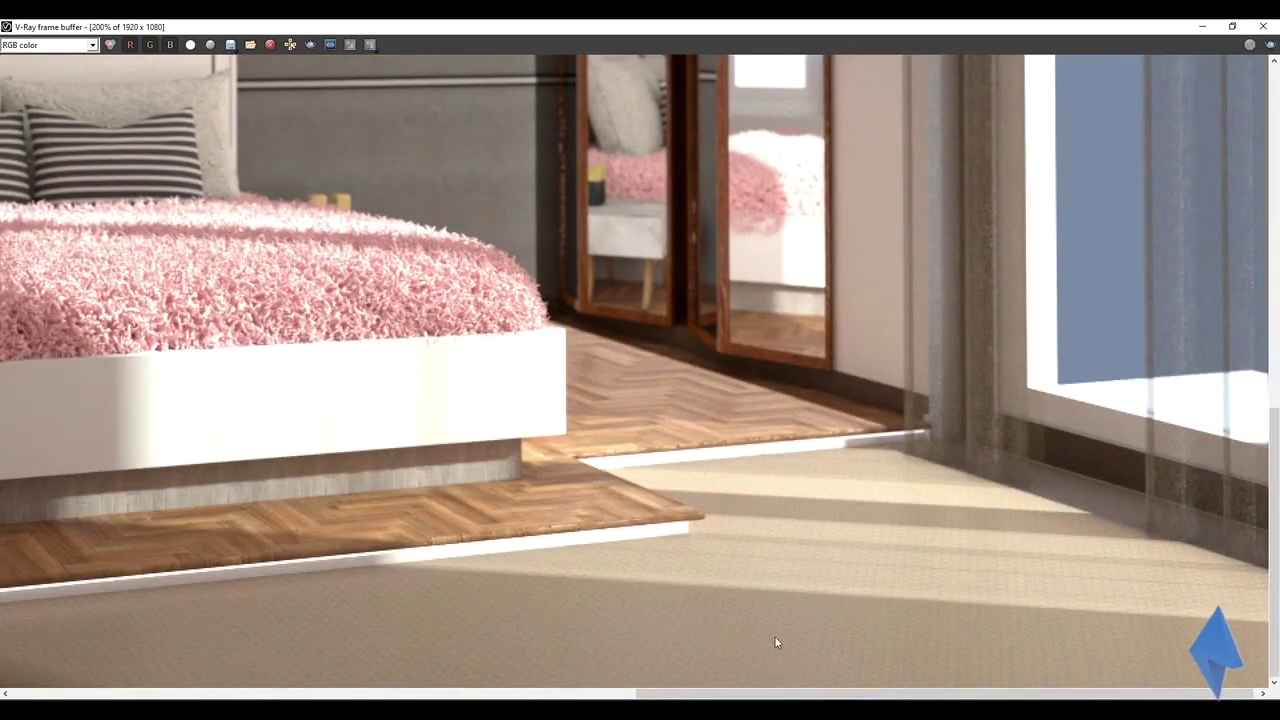
double_click(745, 551)
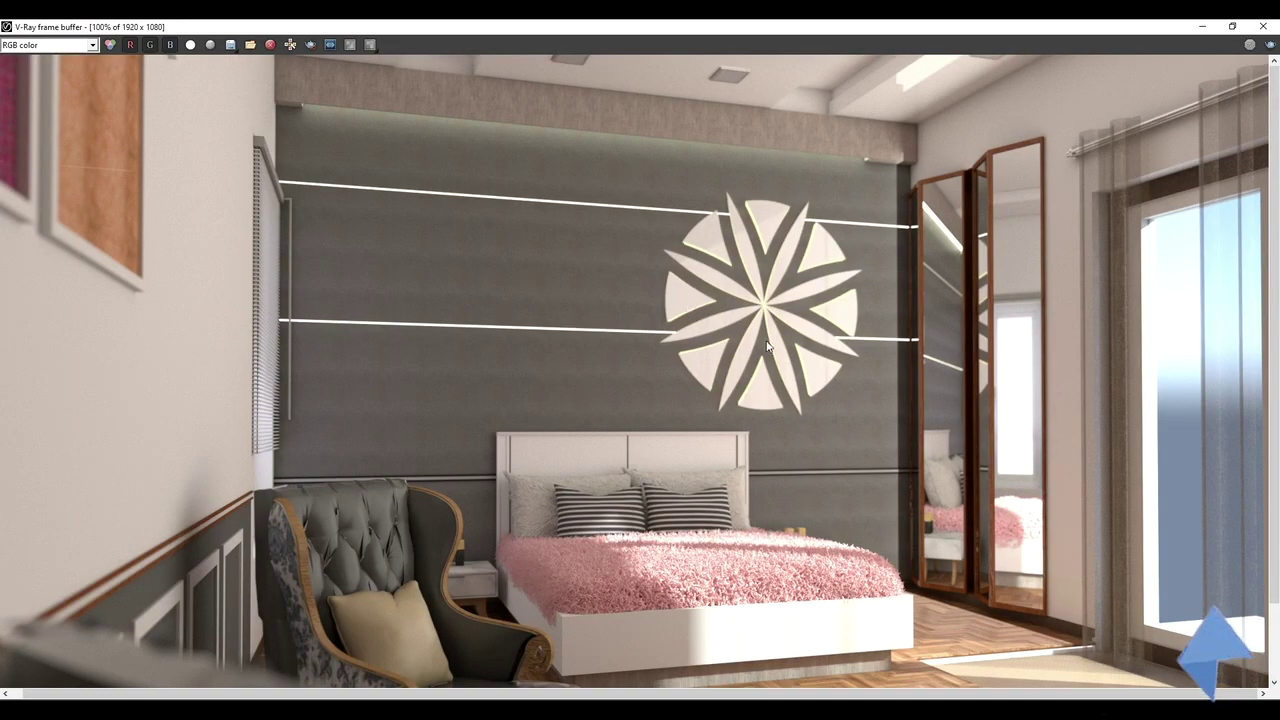
scroll(770, 345, "down", 2)
scroll(950, 372, "up", 2)
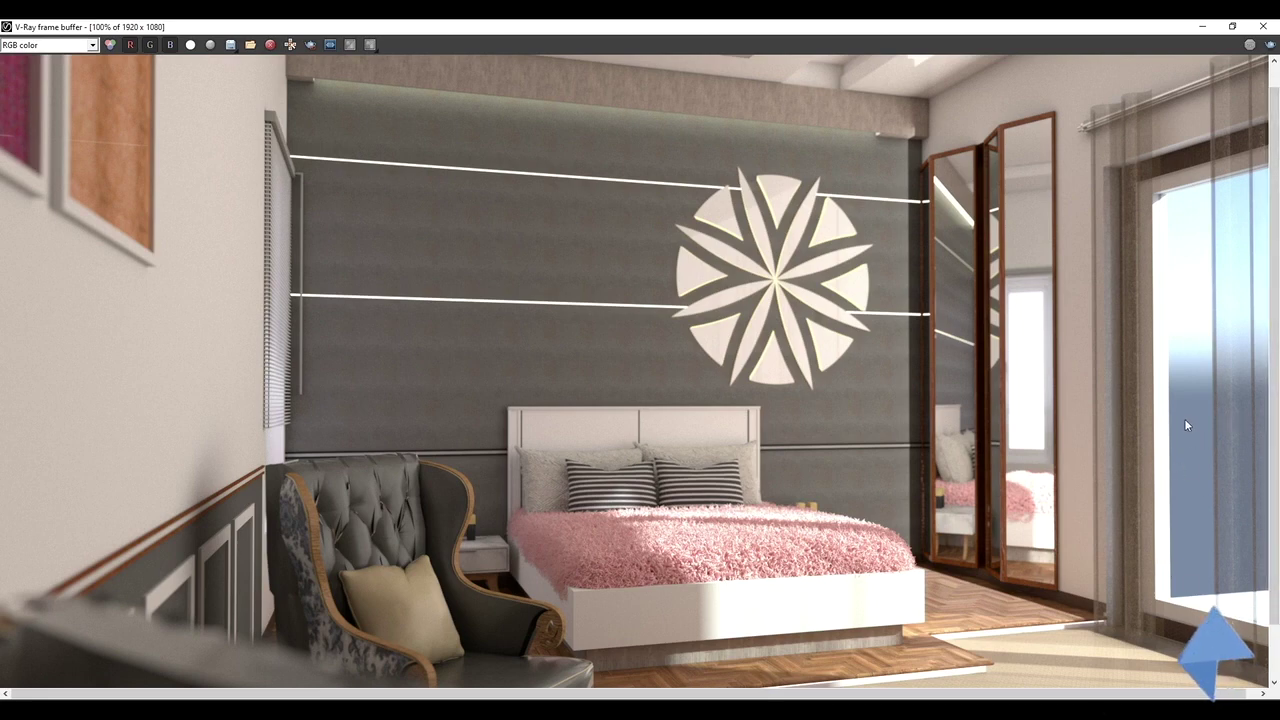
scroll(1183, 416, "down", 1)
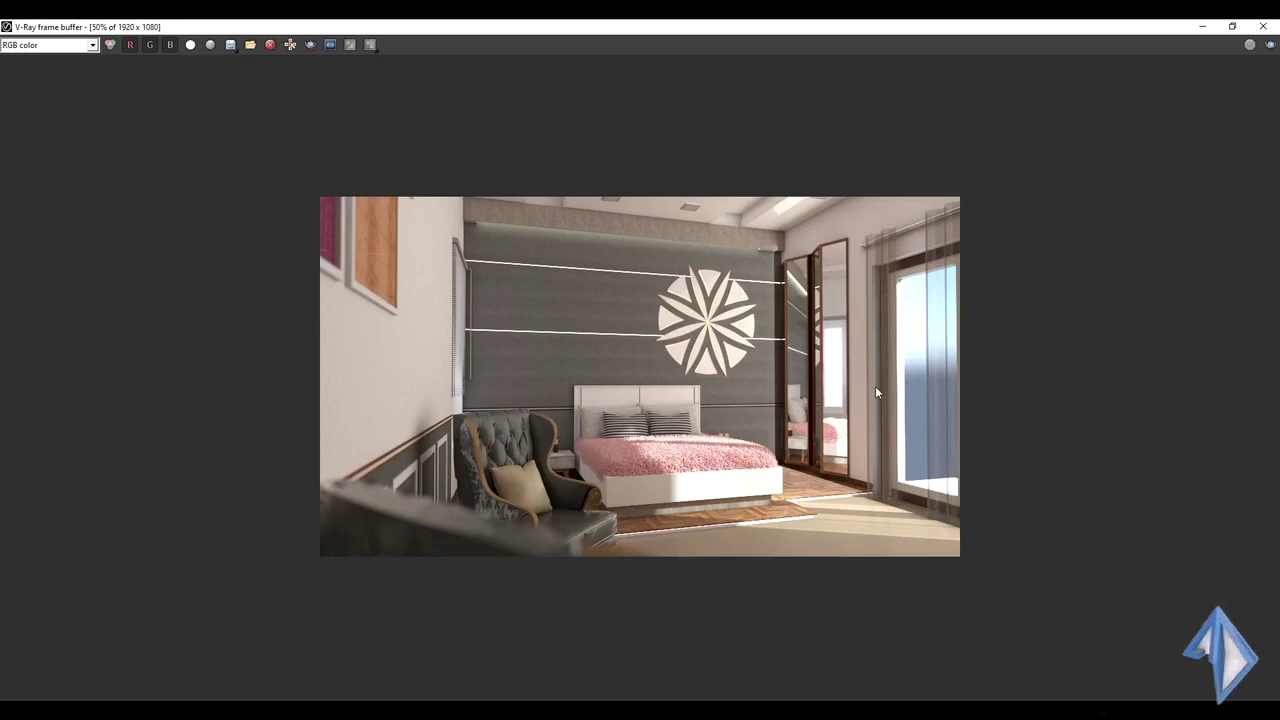
Step: Save the finished render as a PNG image in the projects folder, clearing the frame buffer and closing the V-Ray windows
left_click(230, 44)
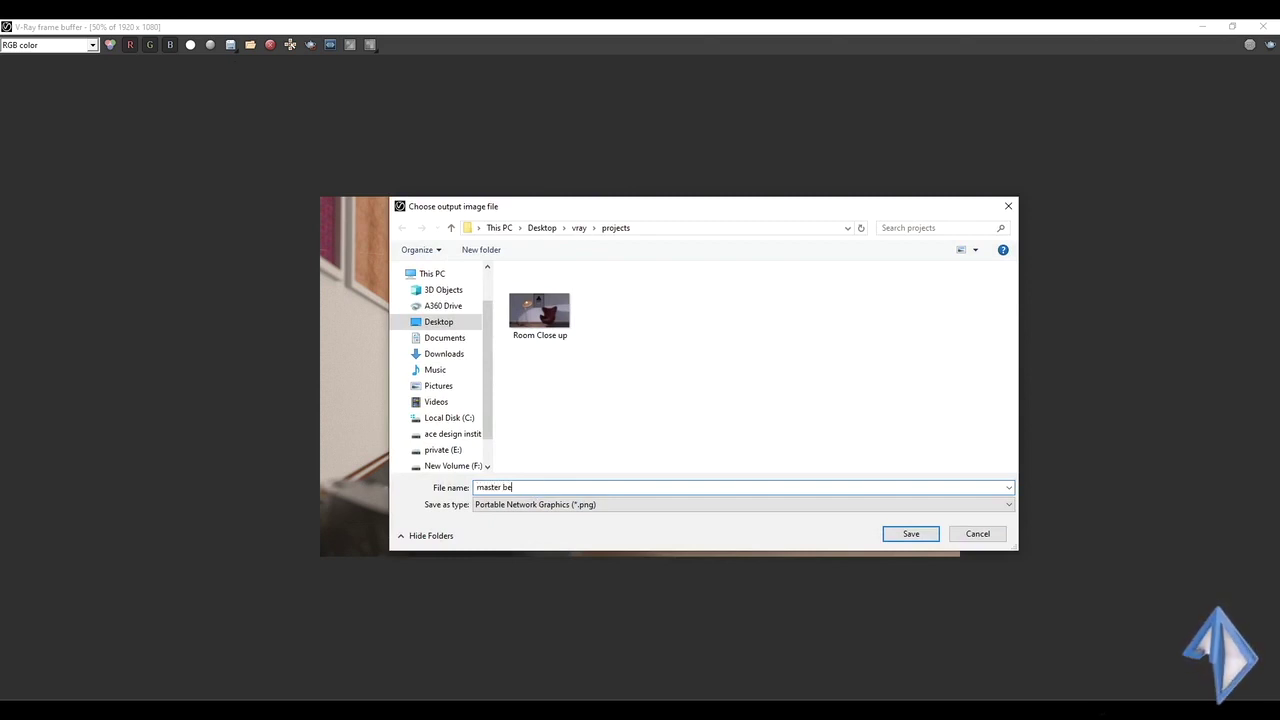
key("Return")
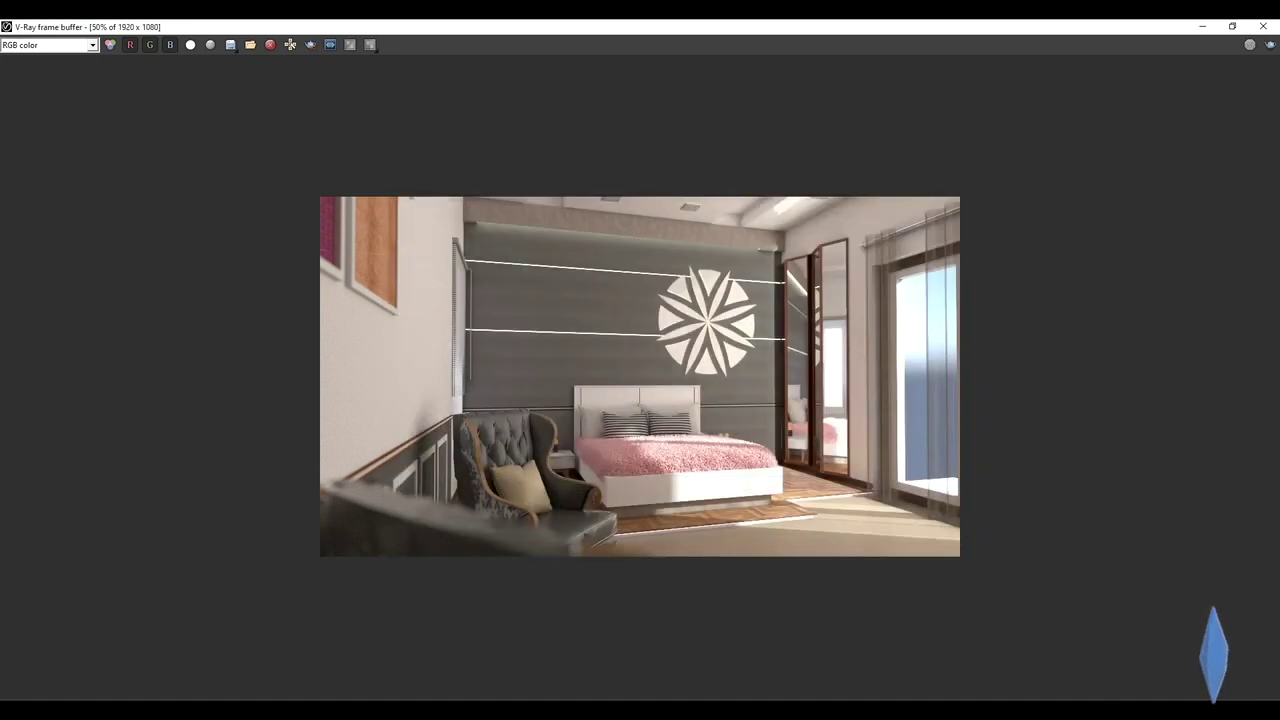
left_click(273, 44)
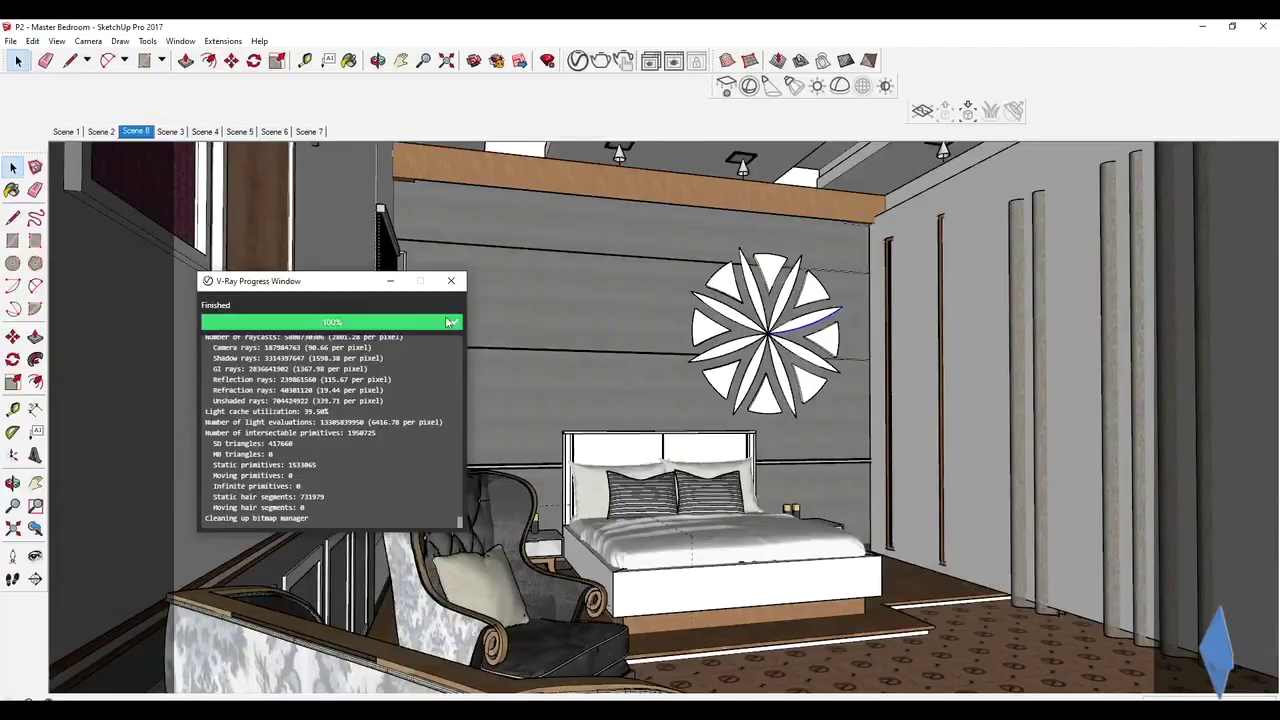
left_click(451, 281)
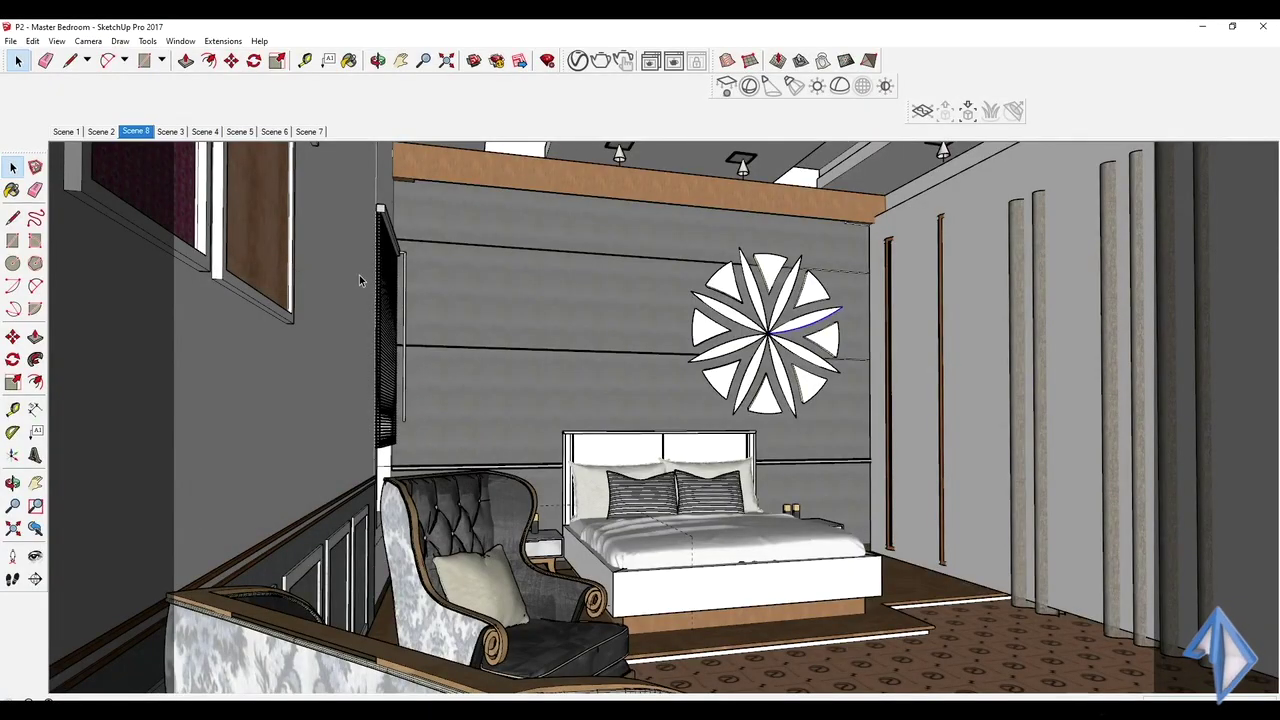
Step: Place a V-Ray dome light on the floor in front of the curtains
left_click(840, 85)
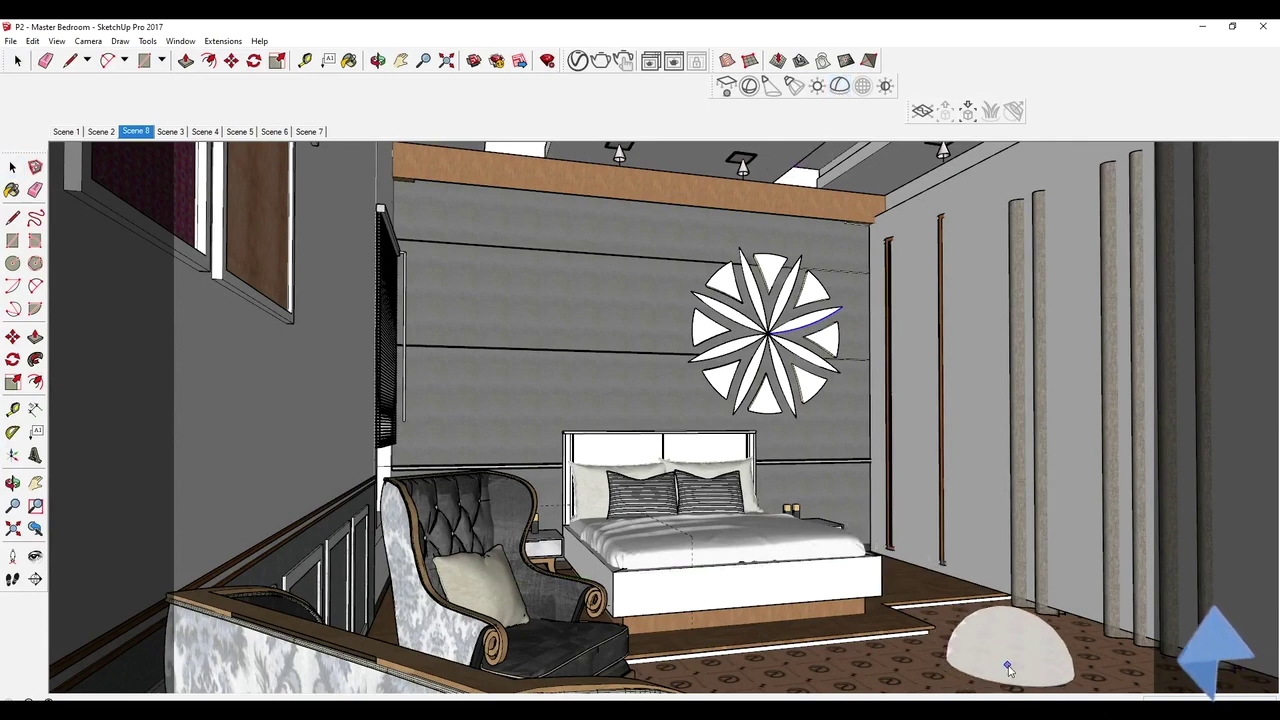
left_click(988, 685)
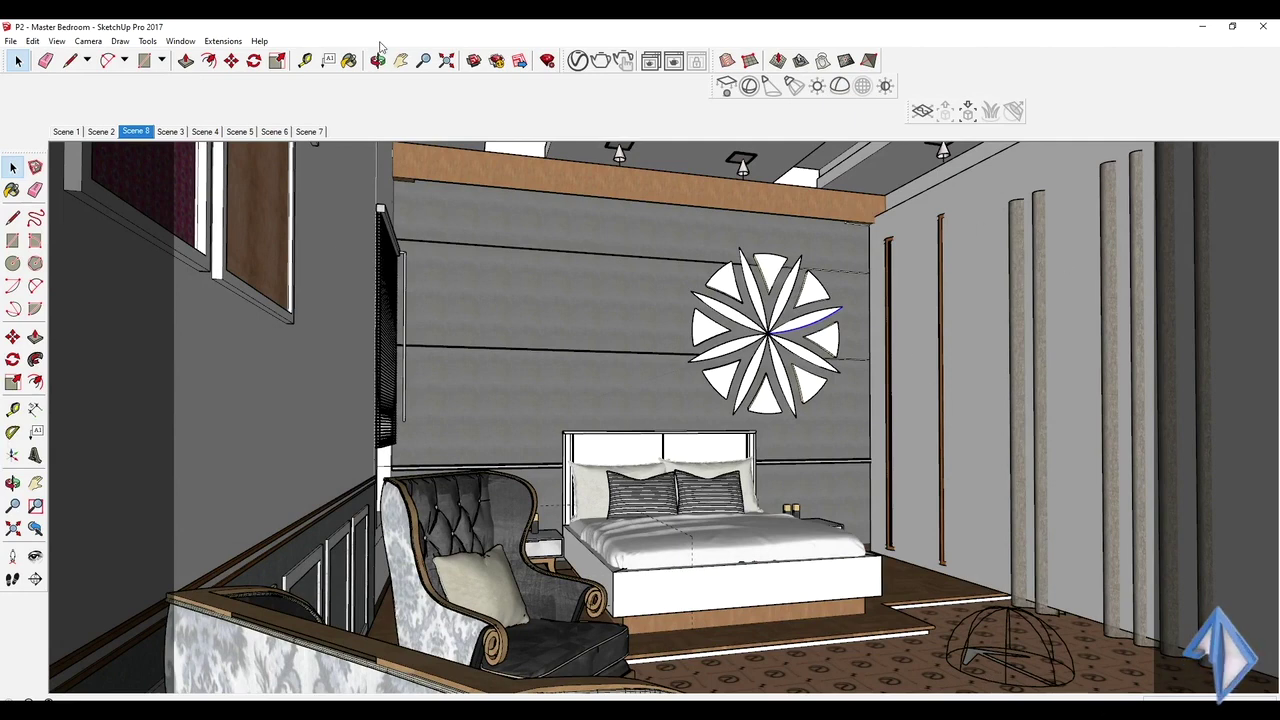
Step: Set the texture width of the Flooring_Parquet_Parallel_G01 material to 1 m
left_click(349, 60)
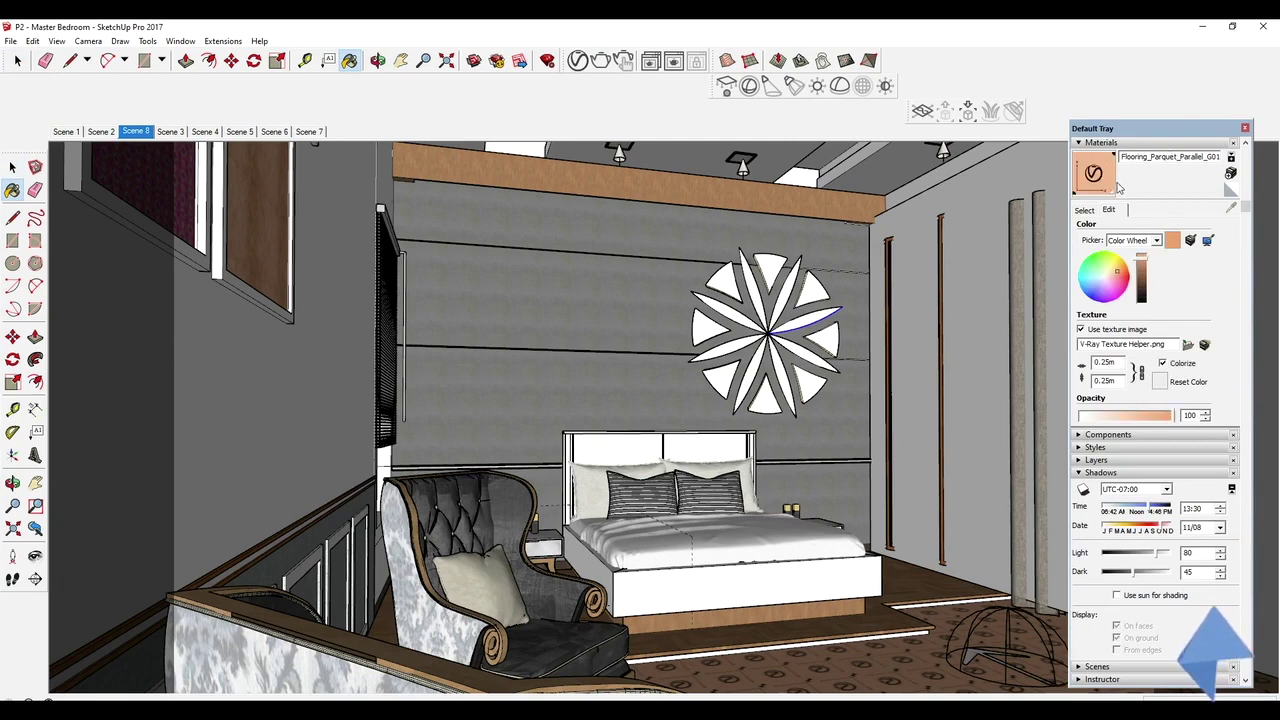
left_click_drag(1140, 362, 1058, 344)
type("1")
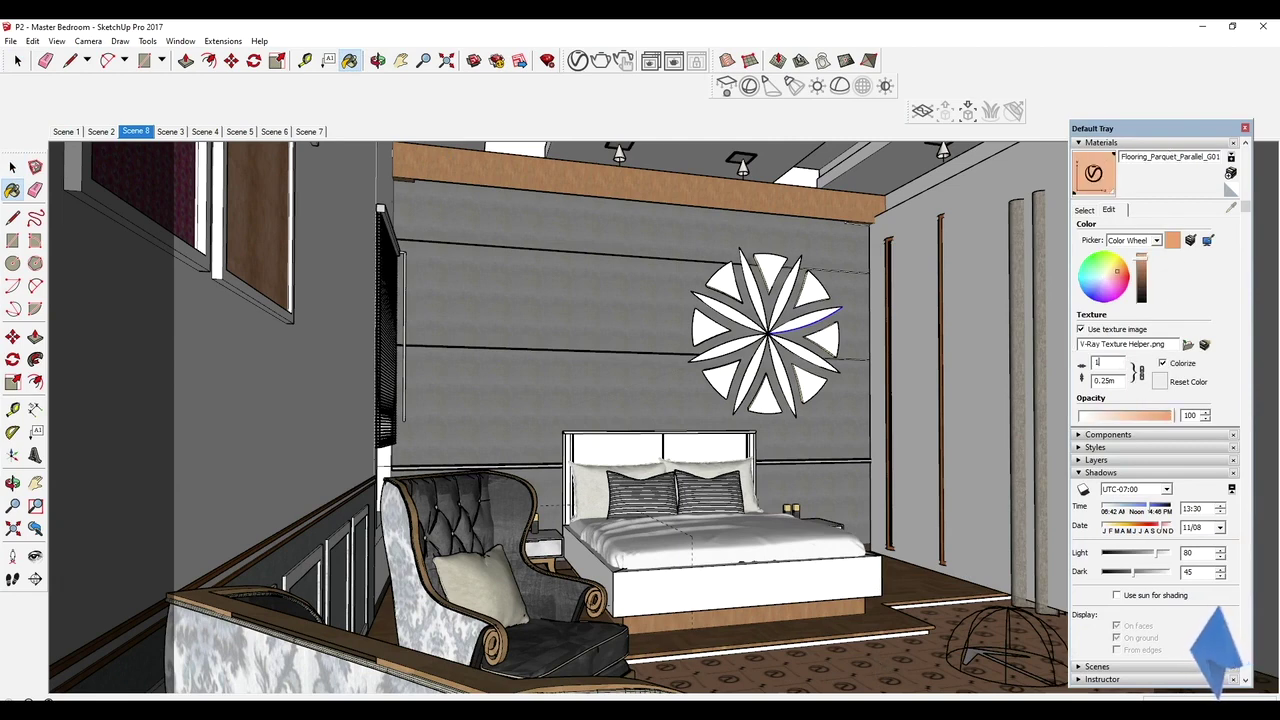
key("Return")
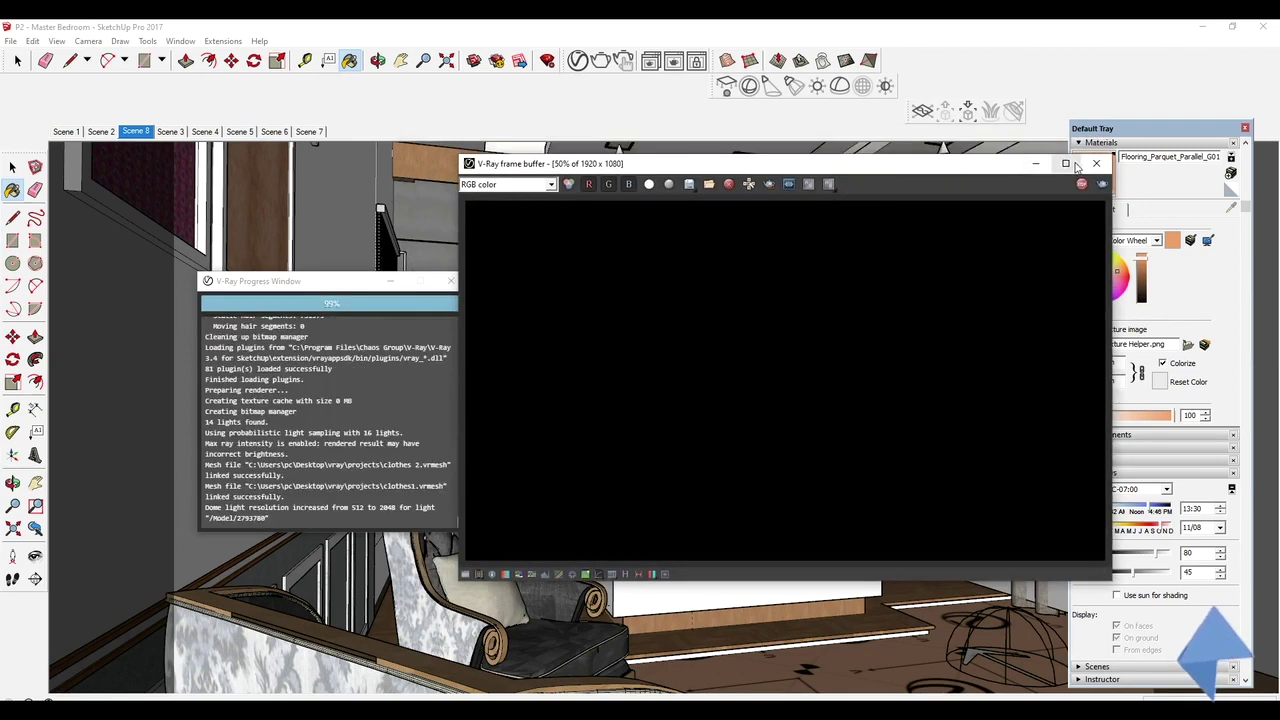
Step: Run a test render in the maximized frame buffer and mark a render region over the floor between the bed and window
left_click(1066, 164)
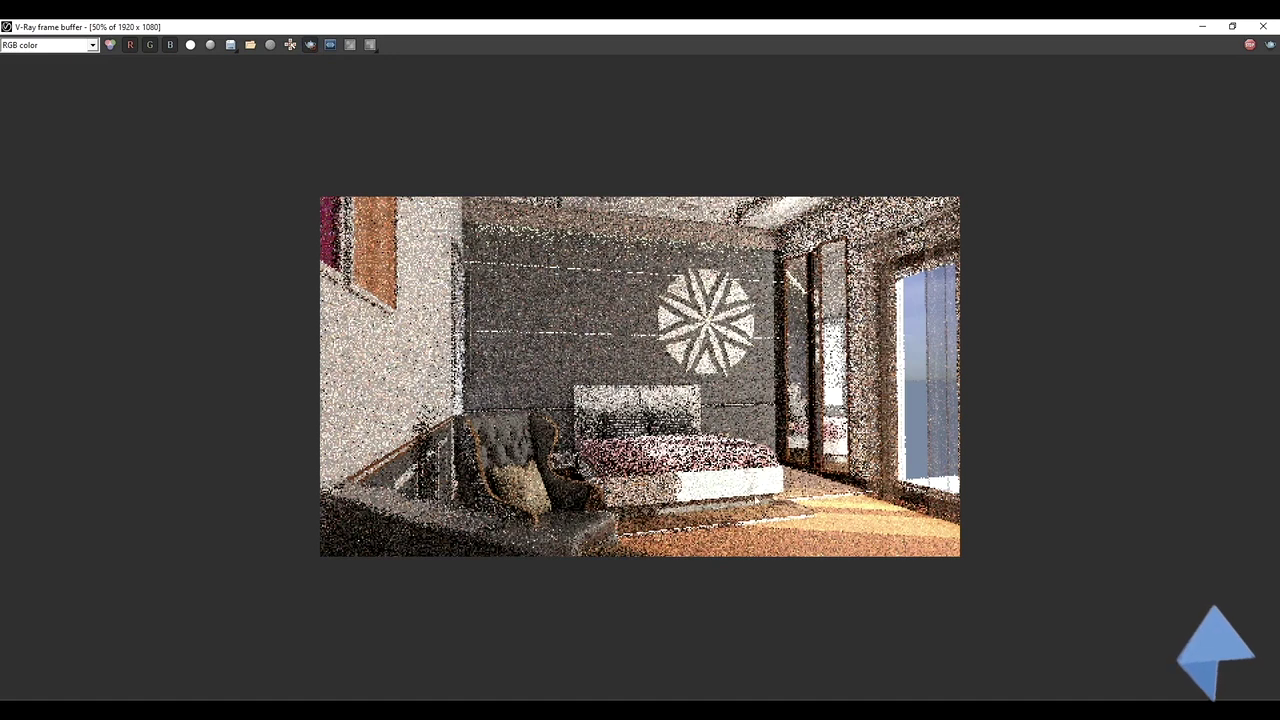
left_click_drag(746, 485, 938, 564)
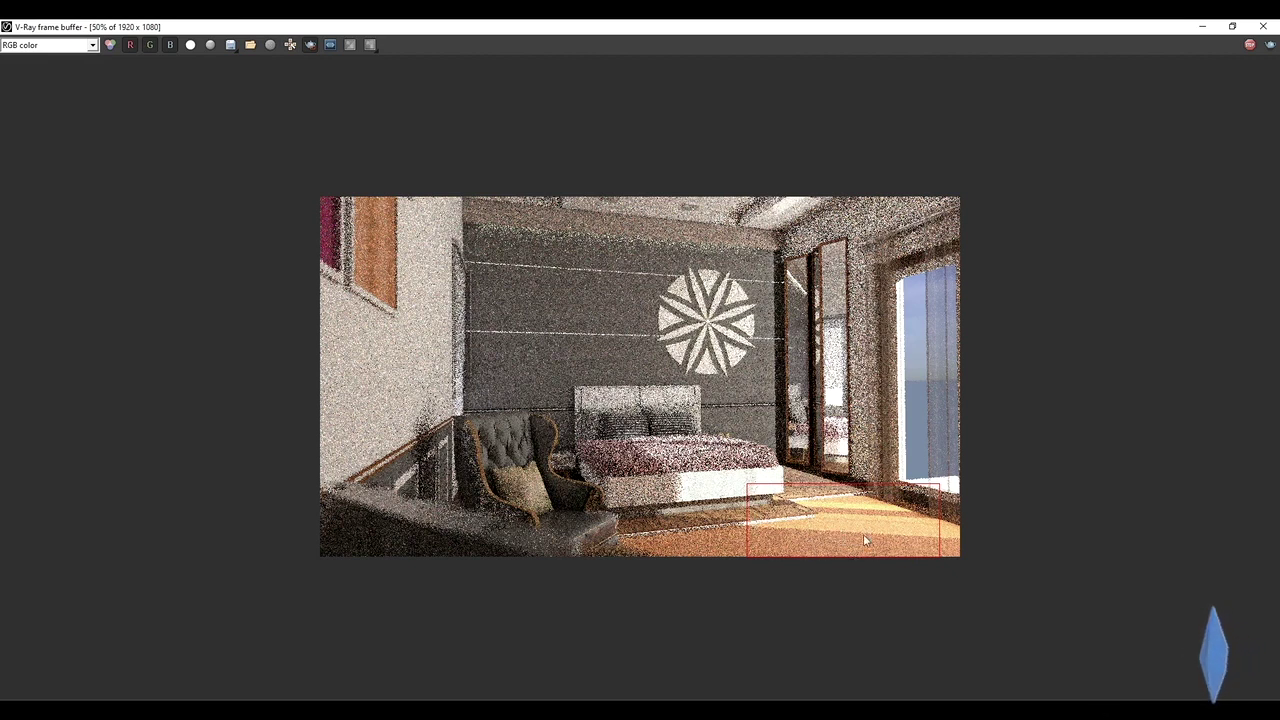
scroll(886, 537, "up", 1)
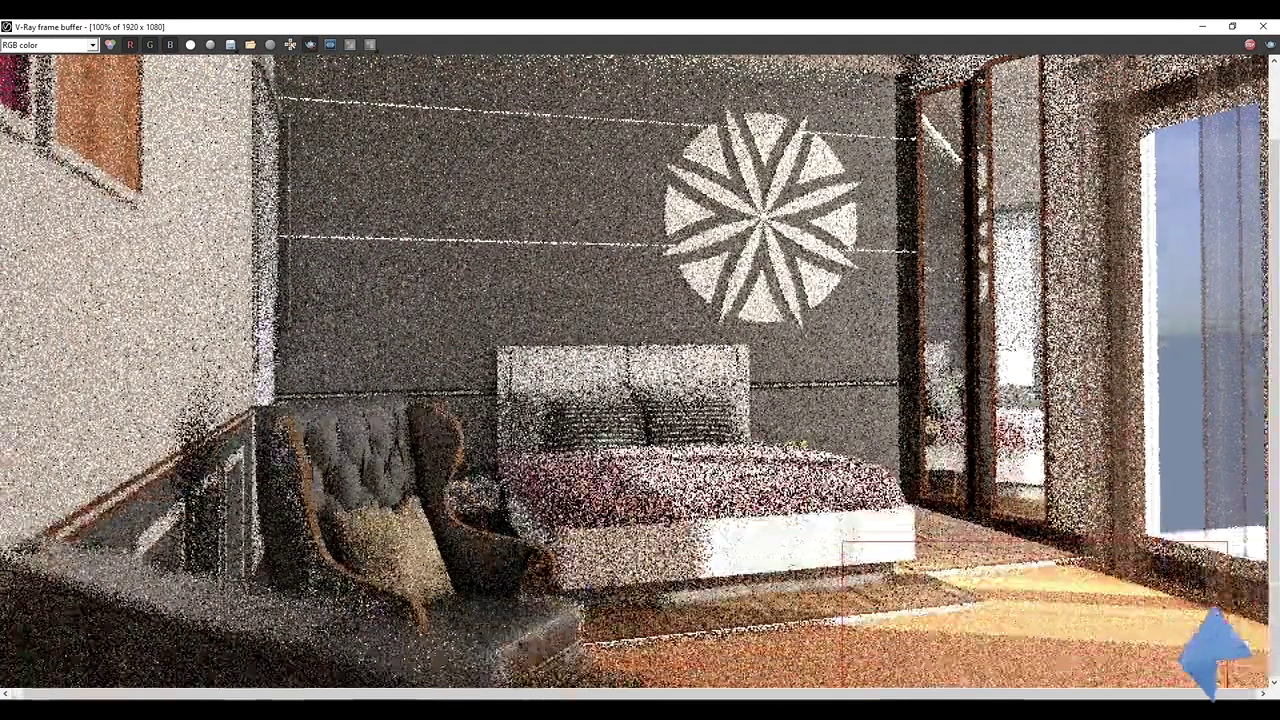
scroll(868, 572, "down", 1)
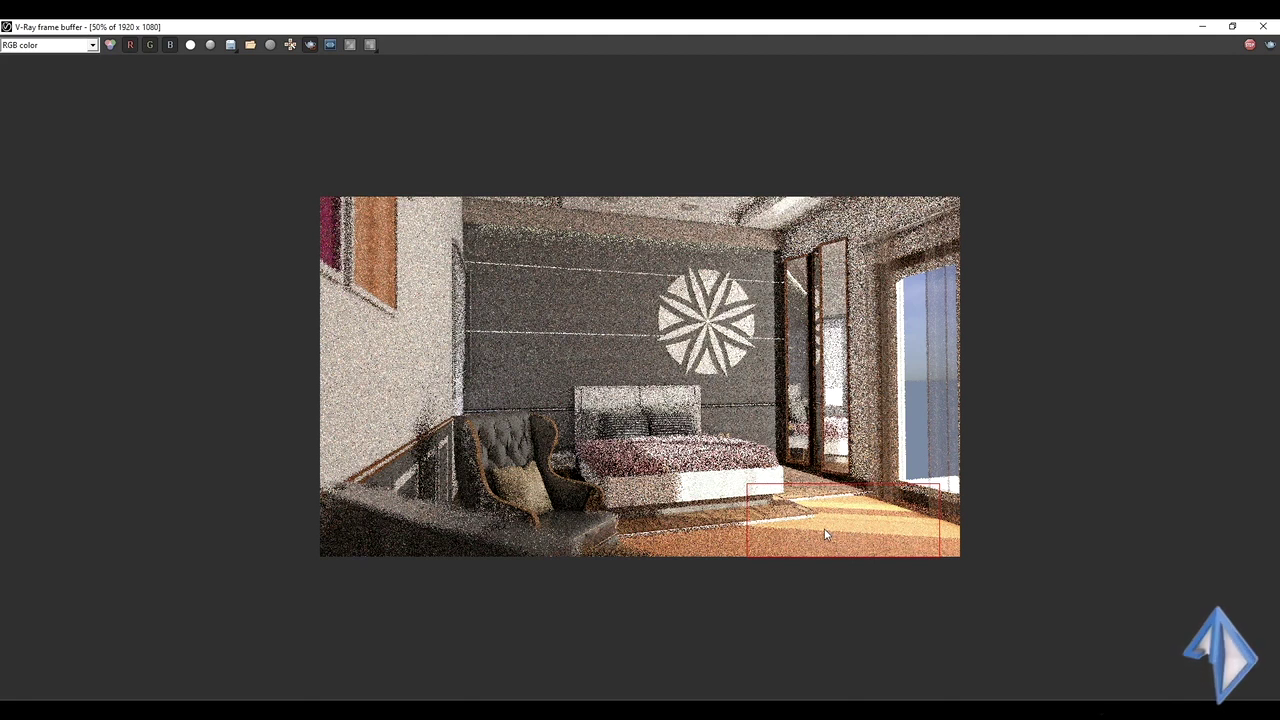
Step: Stop the test render, clear the image, and close the frame buffer and progress window
left_click(1250, 44)
left_click(270, 44)
left_click(1263, 26)
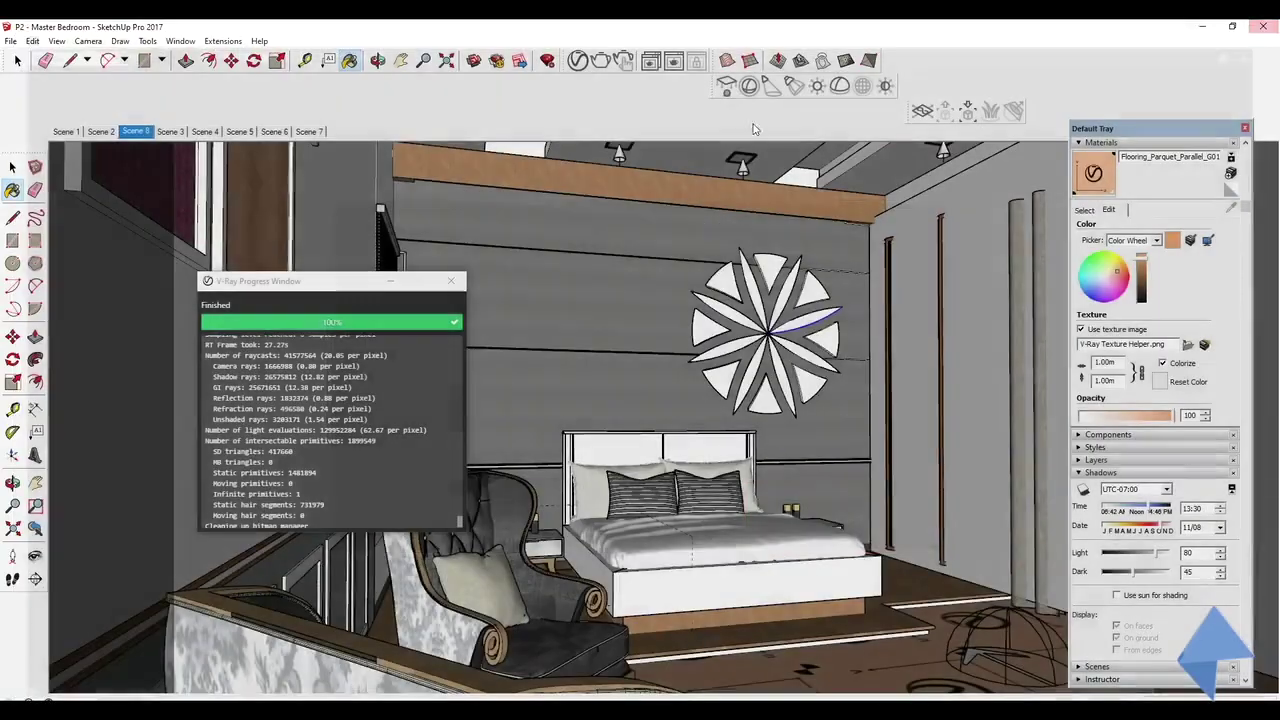
left_click(452, 279)
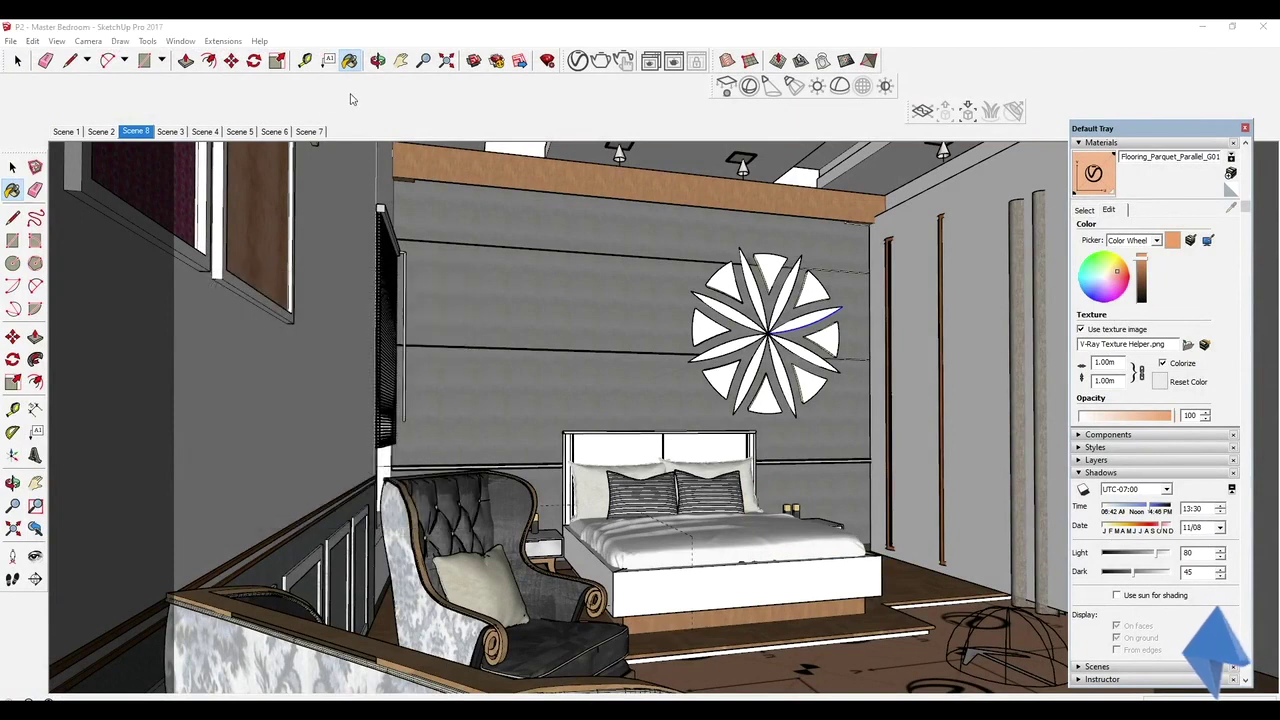
Step: Render only the marked floor region and examine the flooring's colour and texture close up
left_click(600, 62)
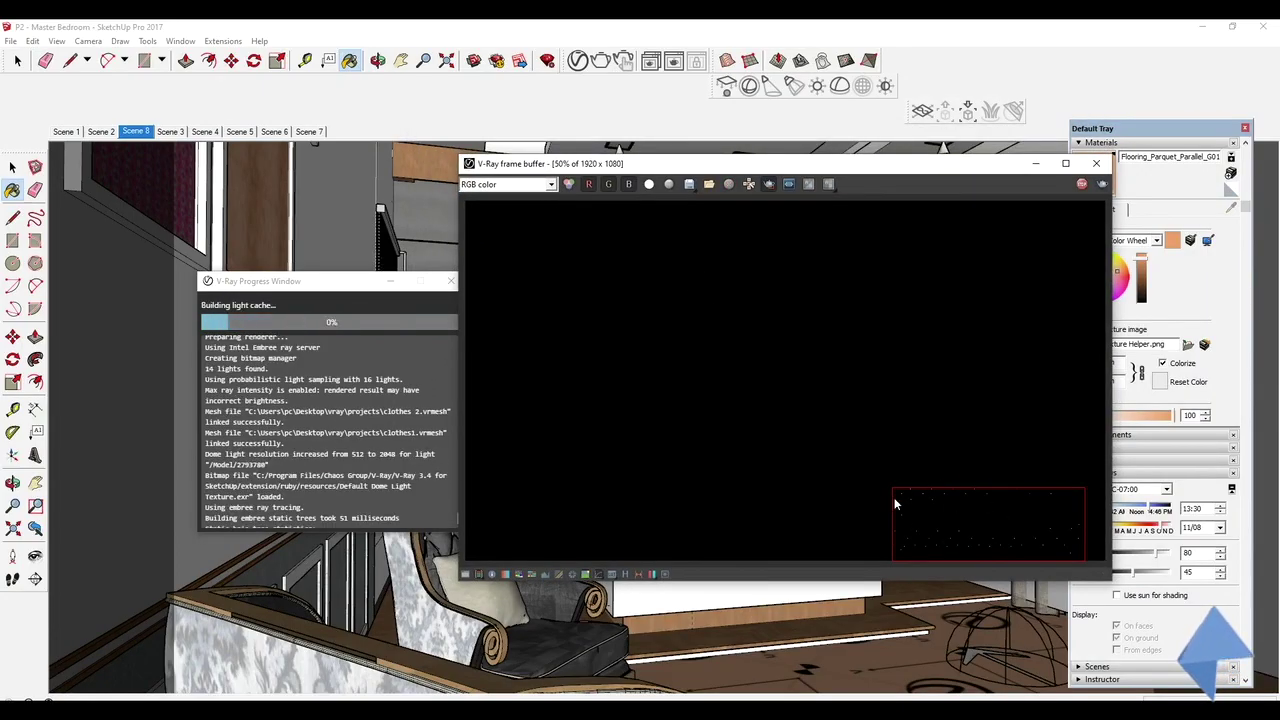
scroll(898, 460, "up", 3)
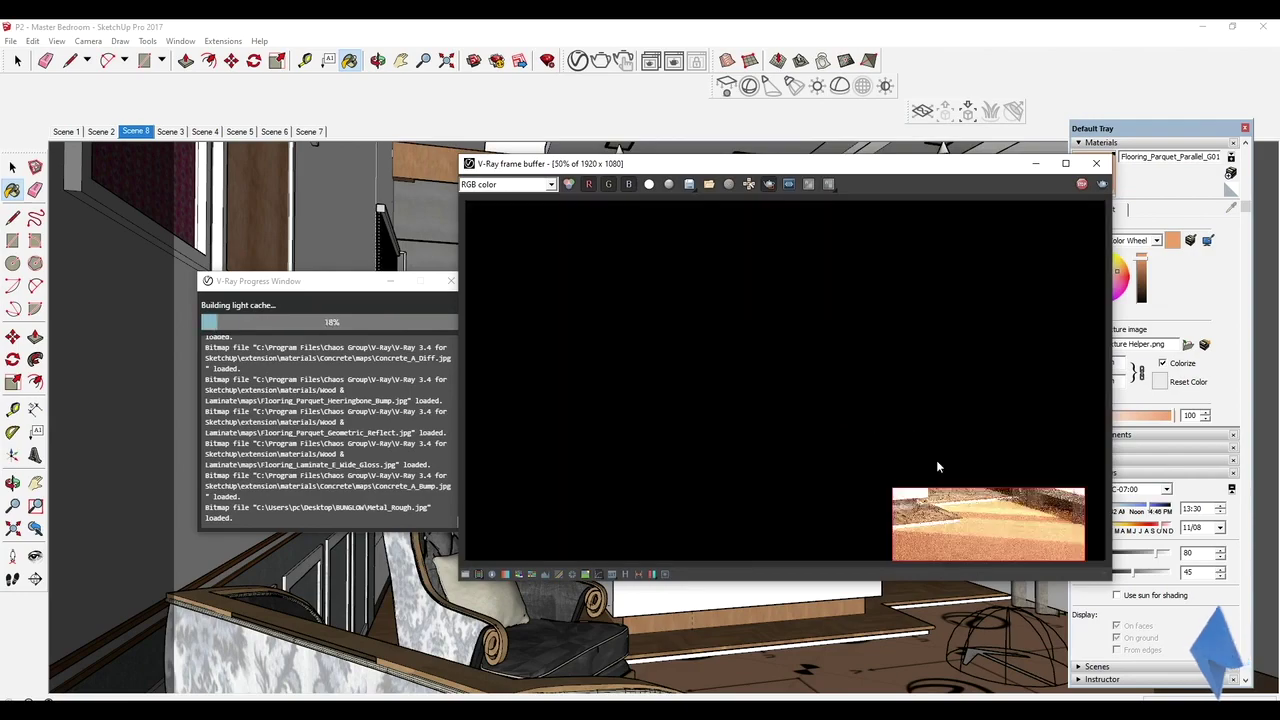
scroll(895, 400, "down", 3)
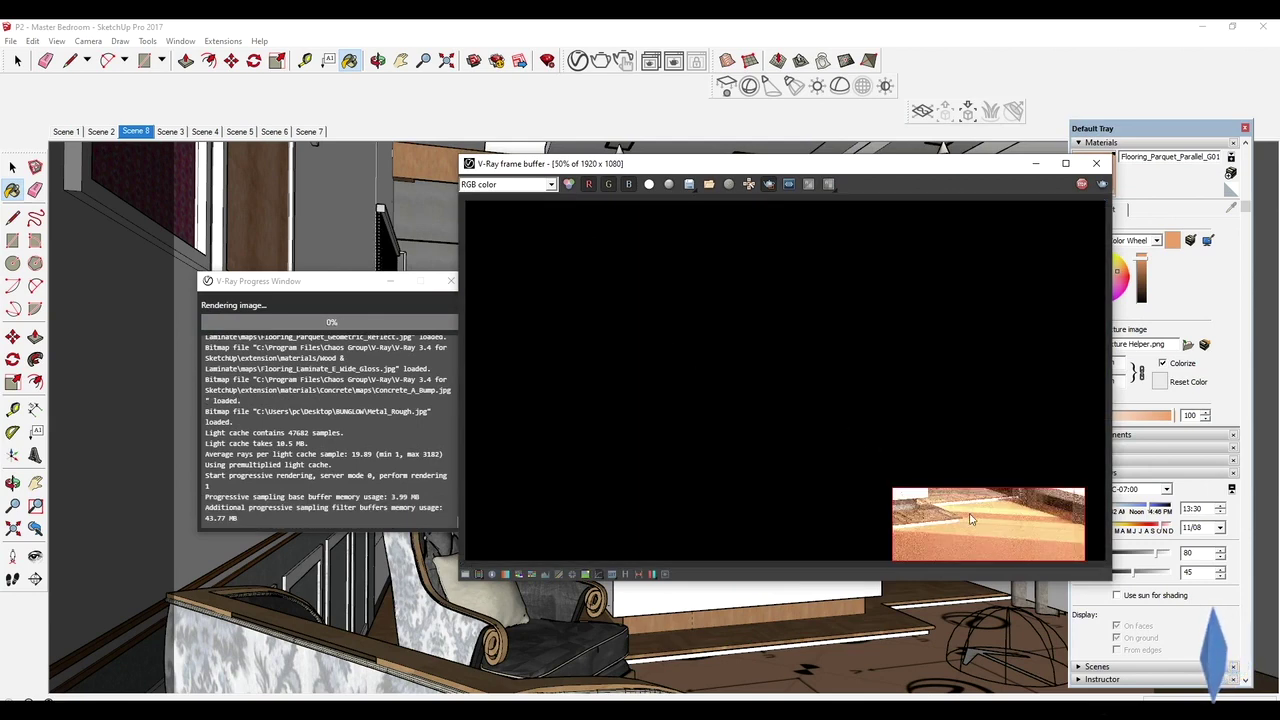
left_click(1065, 163)
scroll(823, 541, "up", 3)
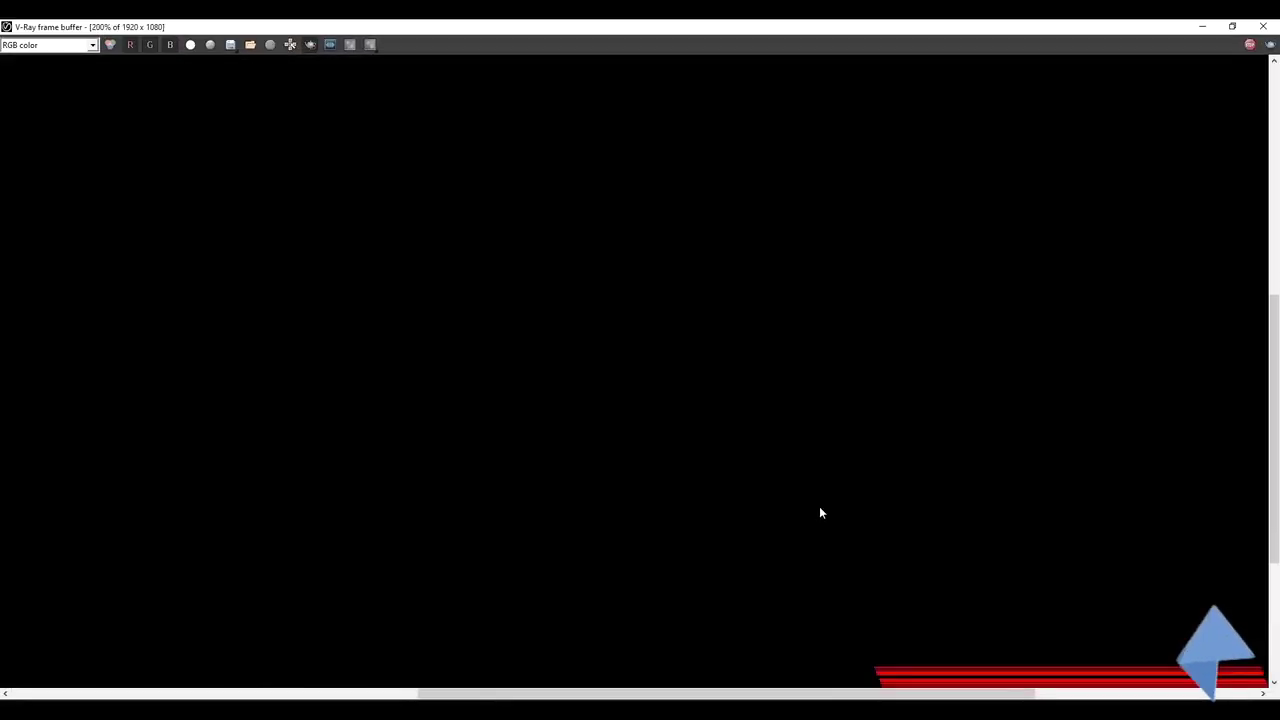
middle_click_drag(834, 517, 447, 331)
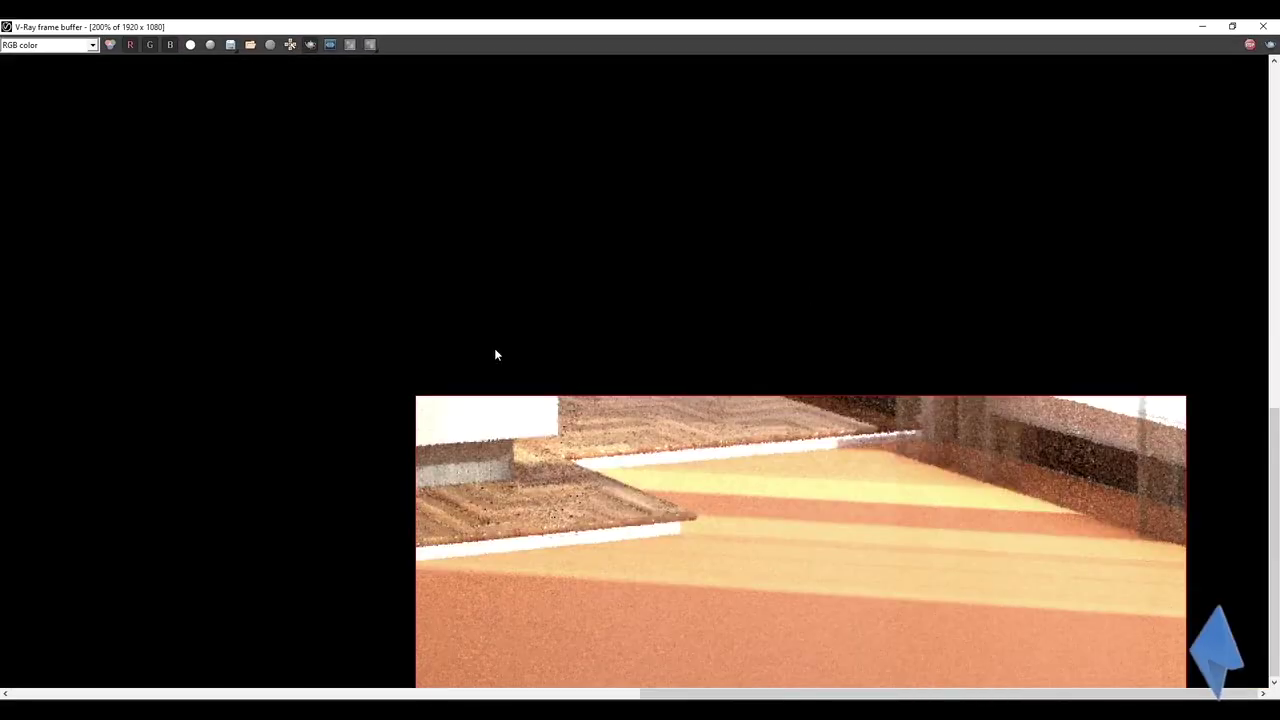
scroll(700, 457, "up", 1)
middle_click_drag(700, 457, 703, 303)
scroll(693, 267, "down", 1)
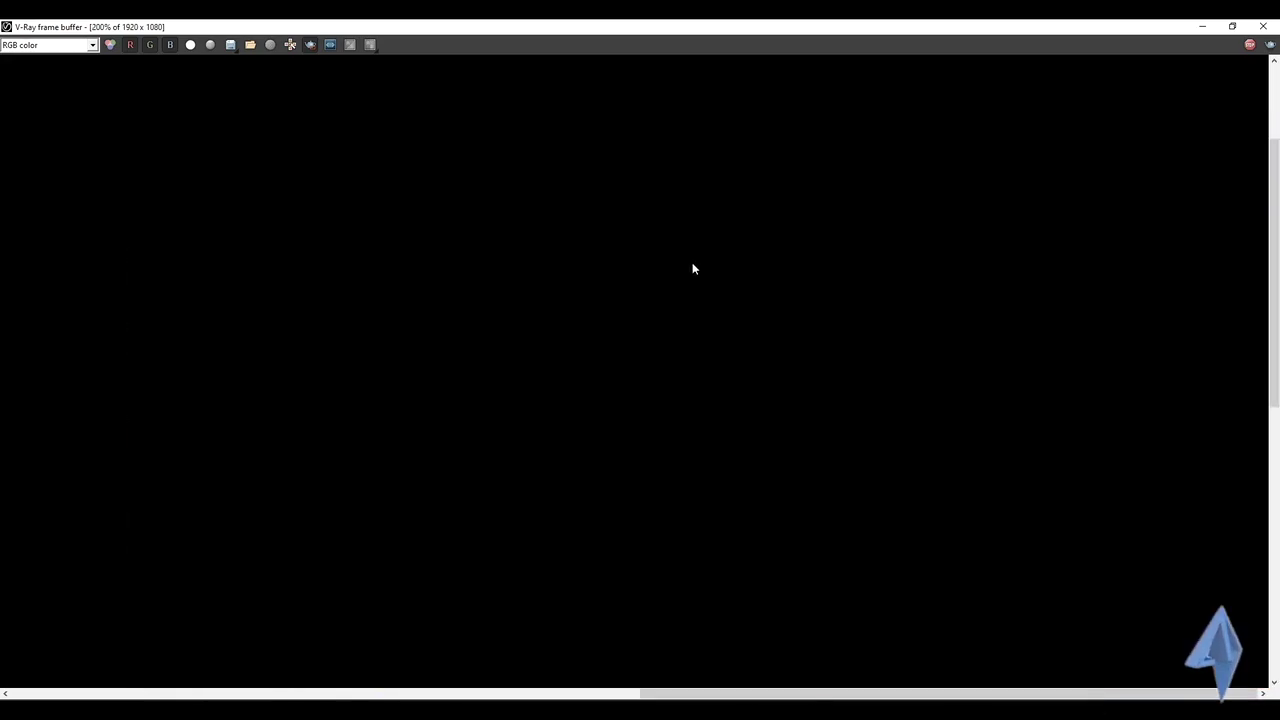
scroll(778, 393, "down", 3)
scroll(808, 423, "up", 1)
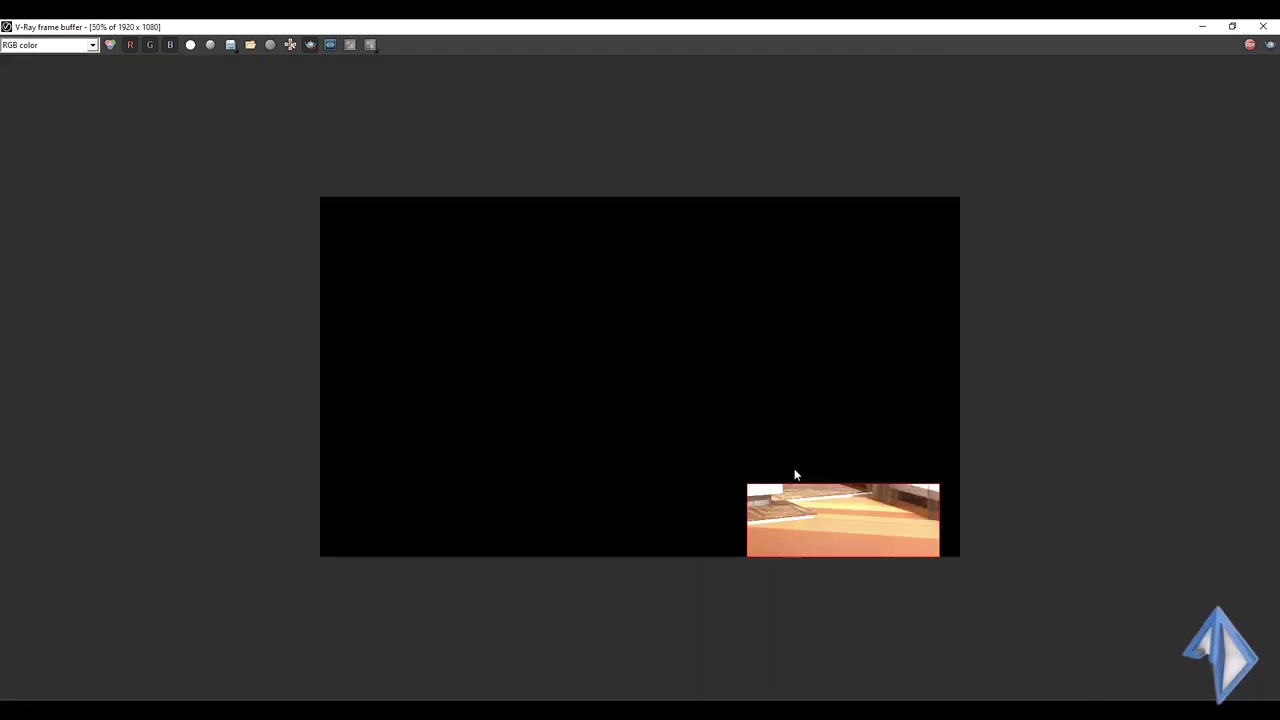
scroll(834, 548, "up", 1)
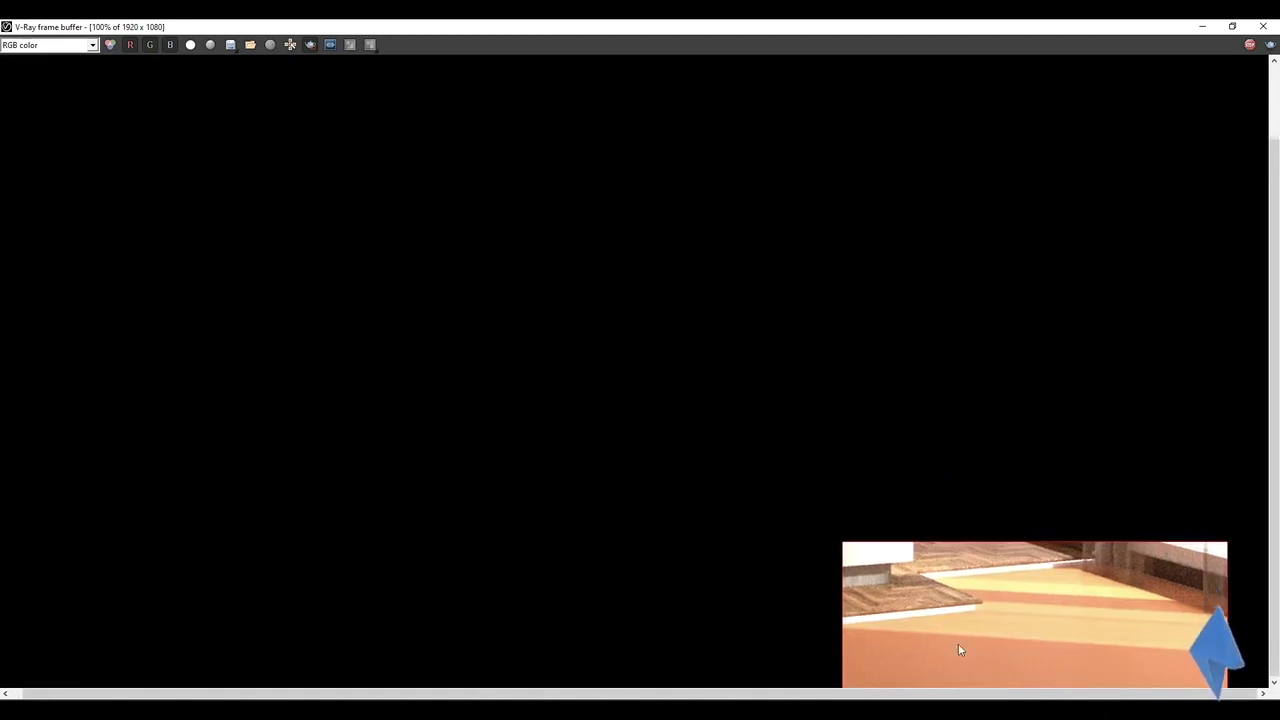
Step: Stop the region render, clear its image and close the frame buffer
left_click(1250, 44)
left_click(270, 44)
left_click(1263, 26)
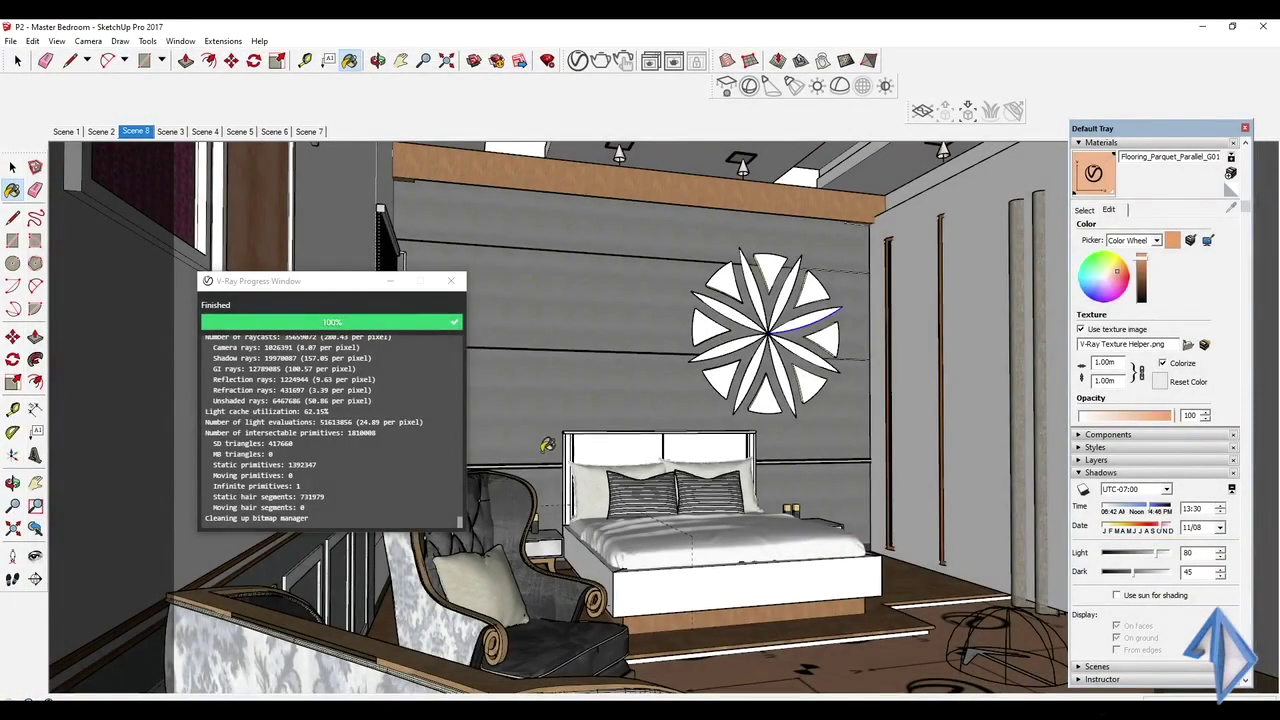
Step: Add Flooring_Parquet_Parallel_F01_120cm from the V-Ray Wood & Laminate library and apply it to the floor in front of the bed
left_click(578, 60)
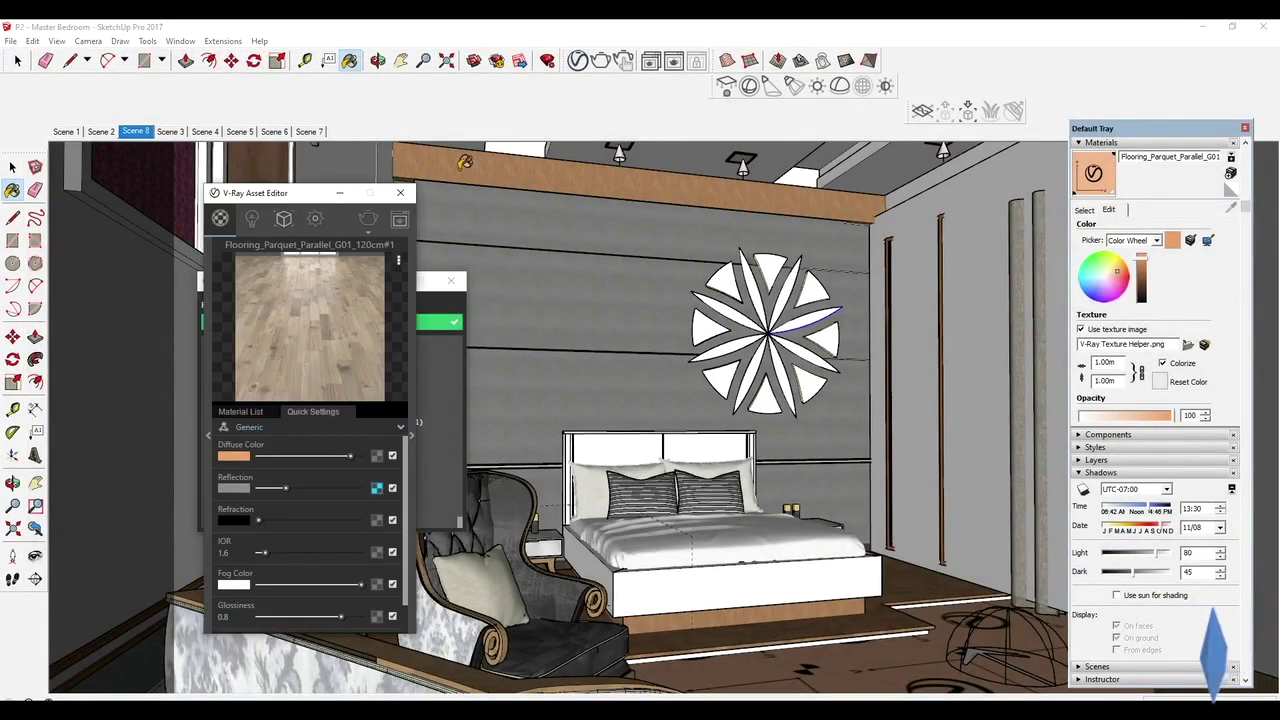
left_click(209, 340)
left_click_drag(226, 193, 450, 140)
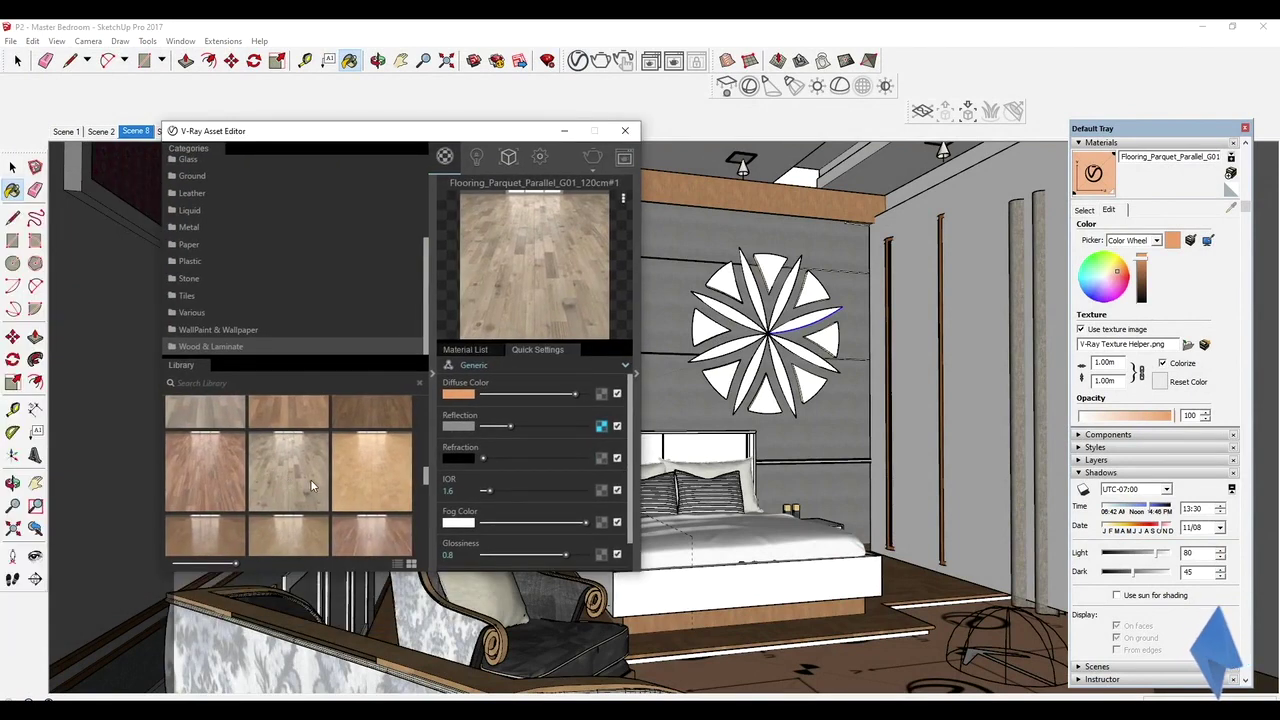
left_click_drag(204, 471, 548, 460)
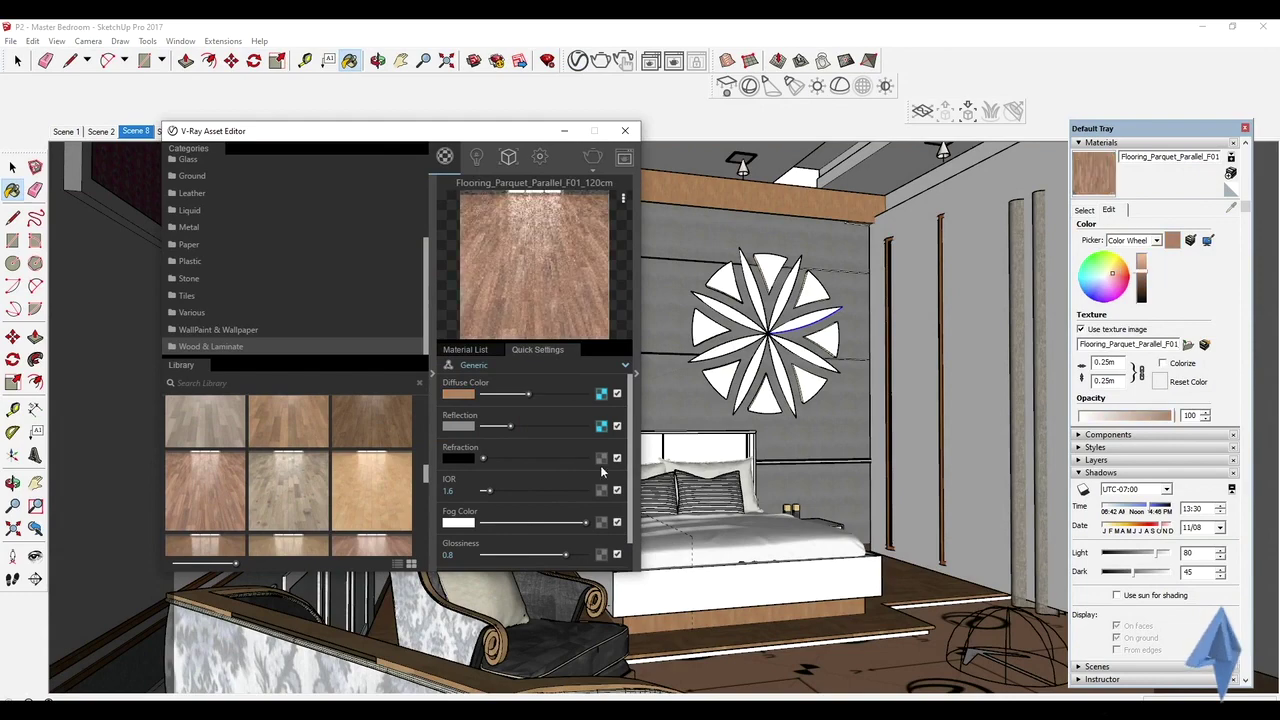
left_click(883, 637)
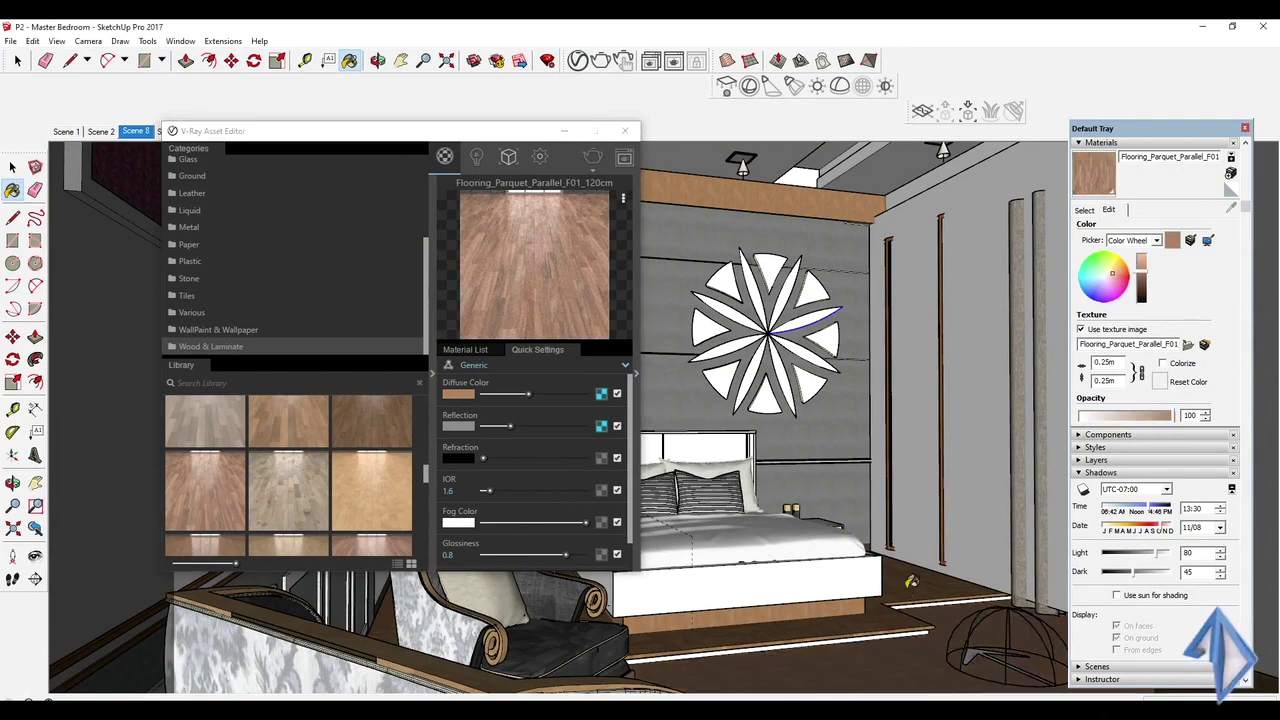
Step: Set the parquet floor material's texture size to 1.60 m and check its scale on the floor
scroll(883, 637, "up", 8)
mouse_move(883, 637)
middle_mouse_down()
mouse_move(851, 668)
mouse_move(909, 443)
mouse_move(840, 589)
middle_mouse_up()
key("b")
type("1")
key("Return")
type(".6")
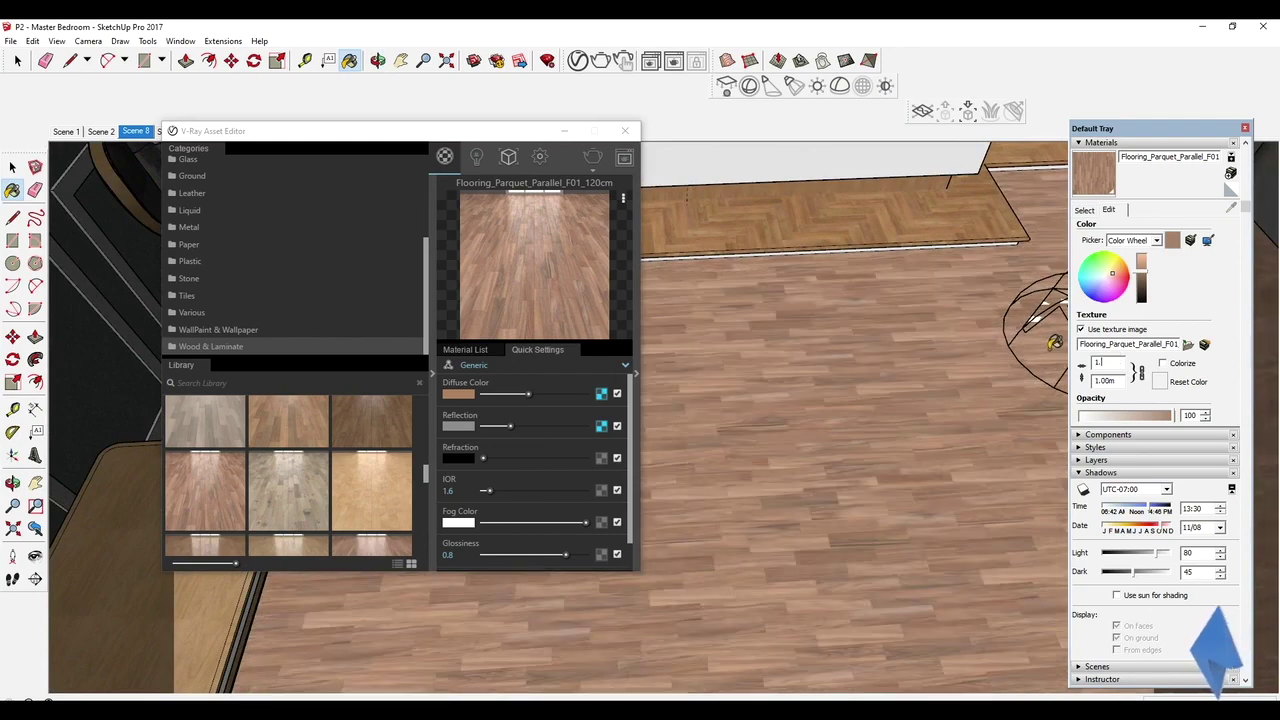
key("Return")
mouse_move(940, 420)
middle_mouse_down()
mouse_move(930, 308)
mouse_move(870, 470)
mouse_move(840, 437)
middle_mouse_up()
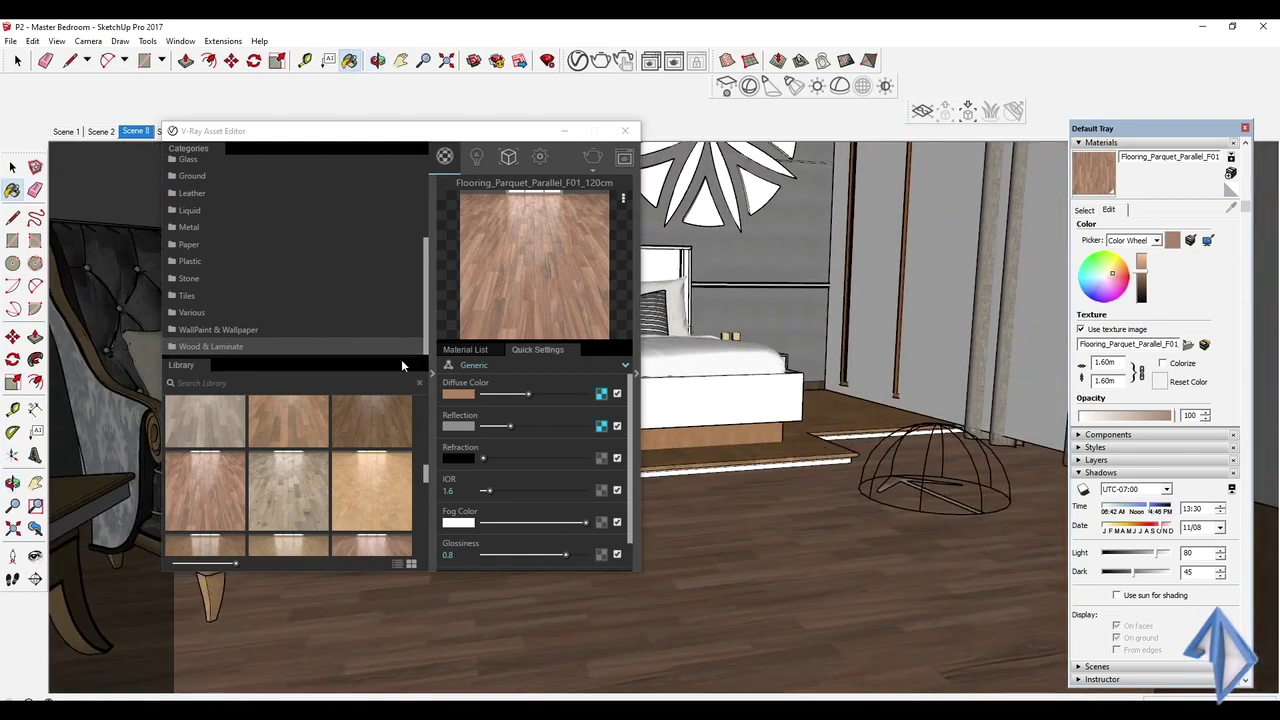
Step: Collapse the material library, close the render progress window and restore the Scene 5 view
left_click(434, 377)
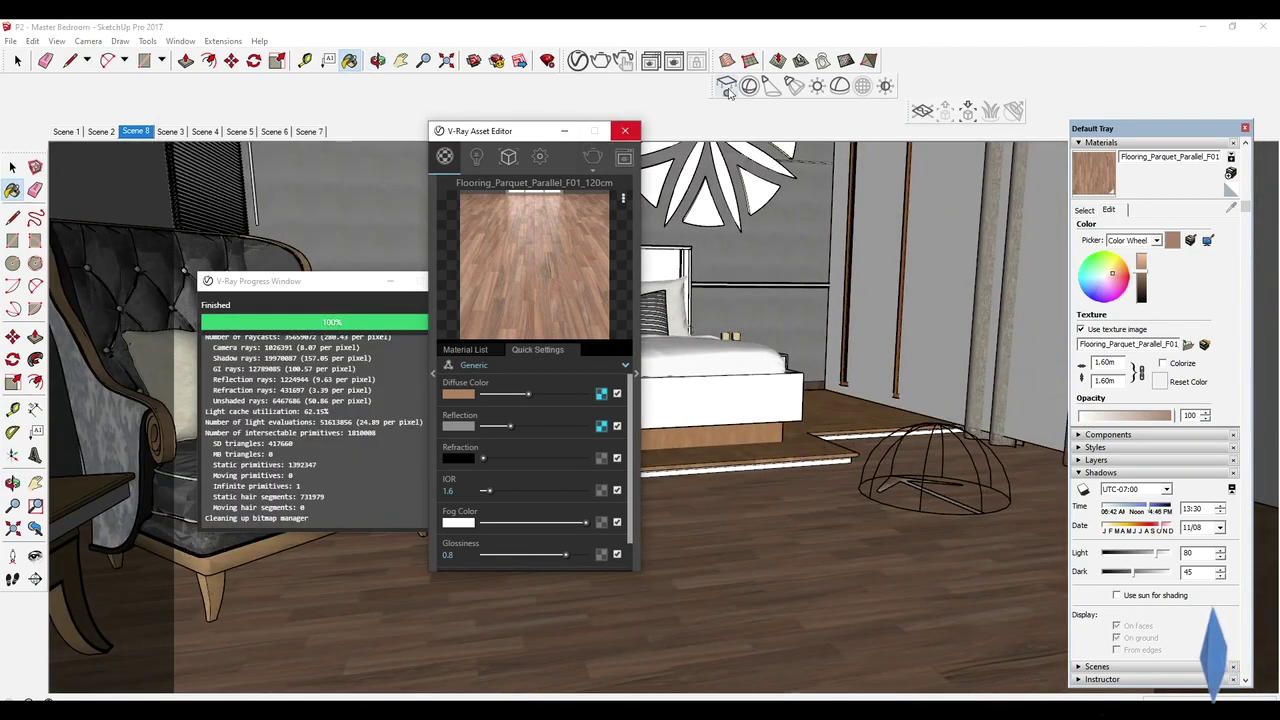
left_click(172, 132)
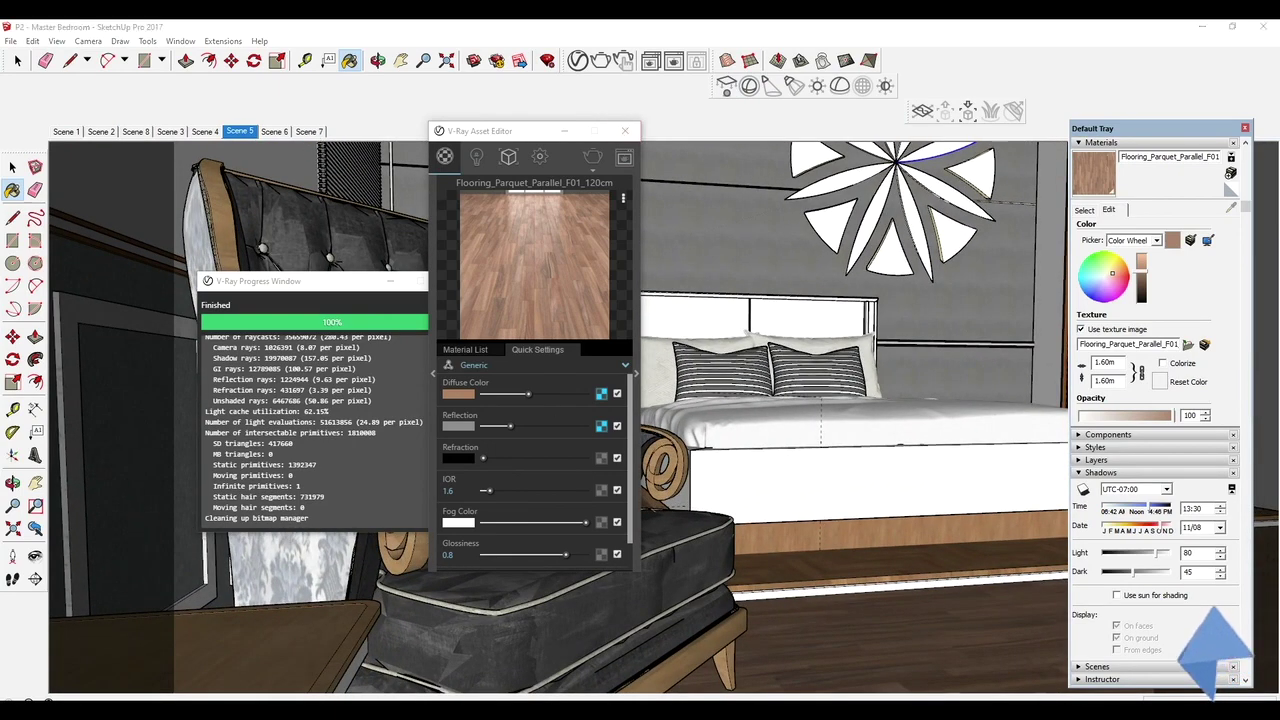
mouse_move(832, 474)
middle_mouse_down()
mouse_move(806, 494)
mouse_move(676, 441)
middle_mouse_up()
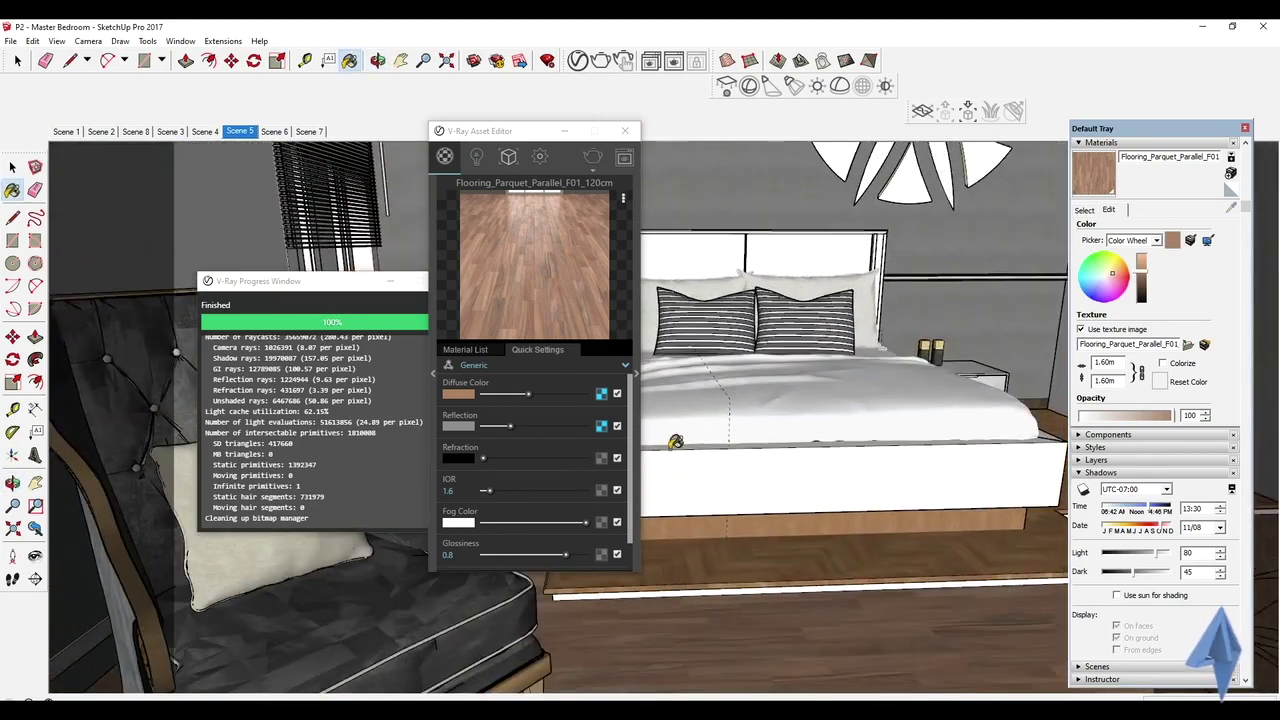
left_click(340, 290)
left_click(457, 283)
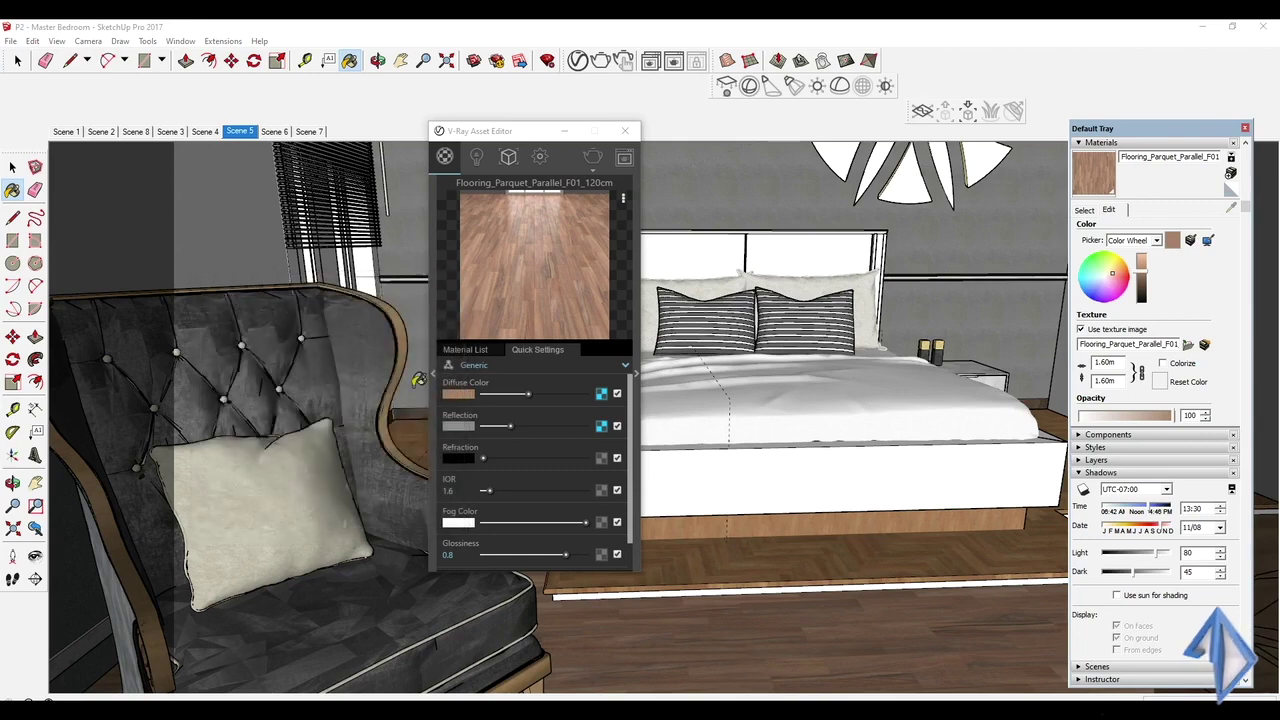
left_click(242, 134)
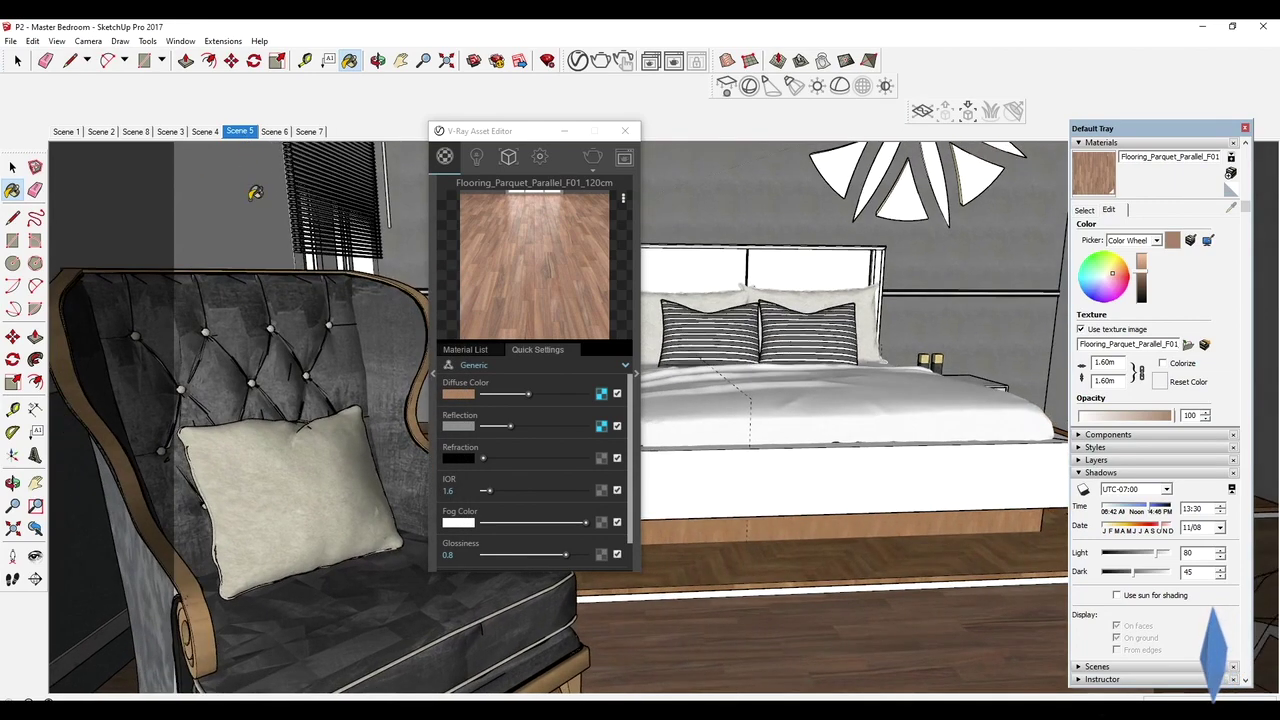
Step: Enable interactive rendering in the V-Ray settings and start a render of Scene 5
left_click_drag(560, 131, 442, 149)
left_click(423, 174)
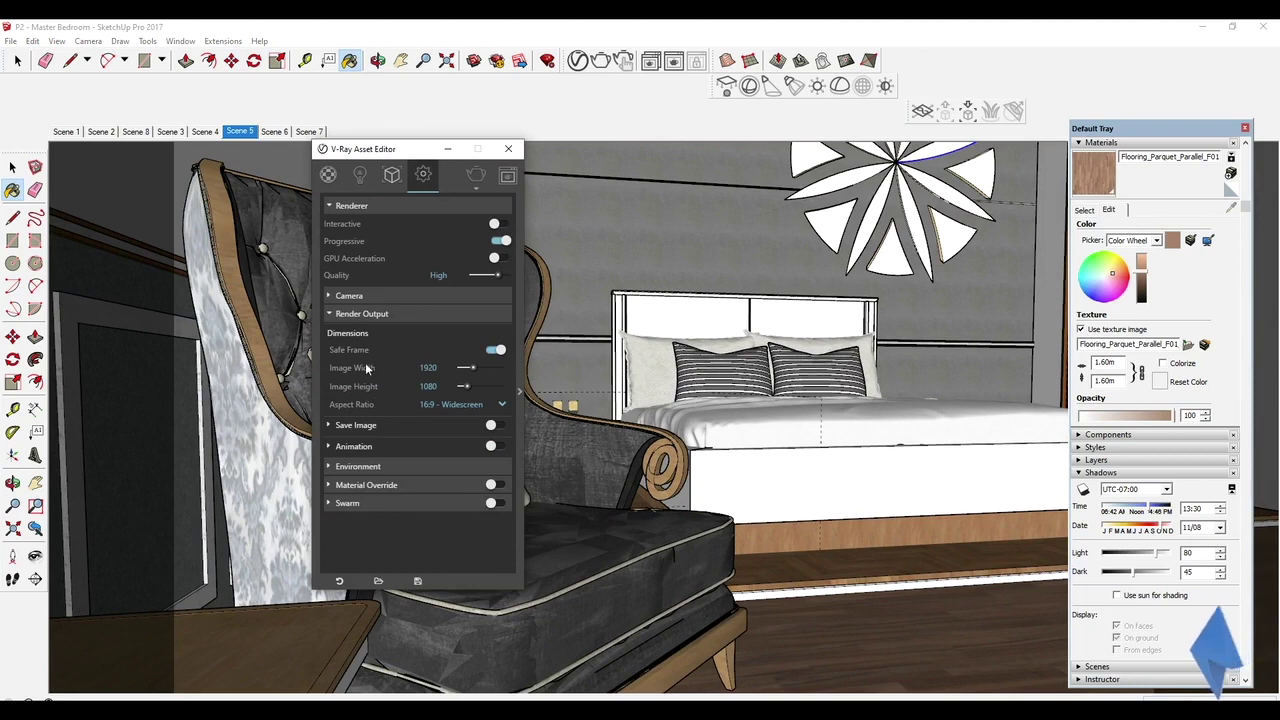
left_click(338, 300)
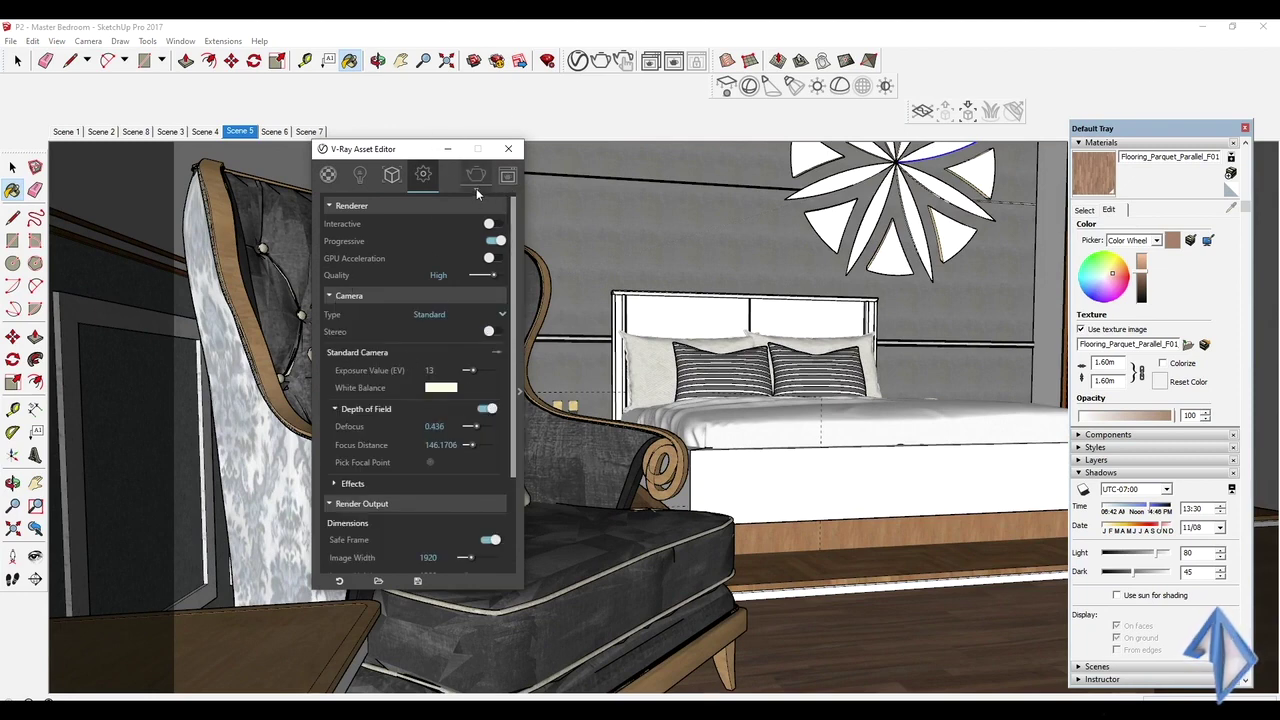
left_click(490, 224)
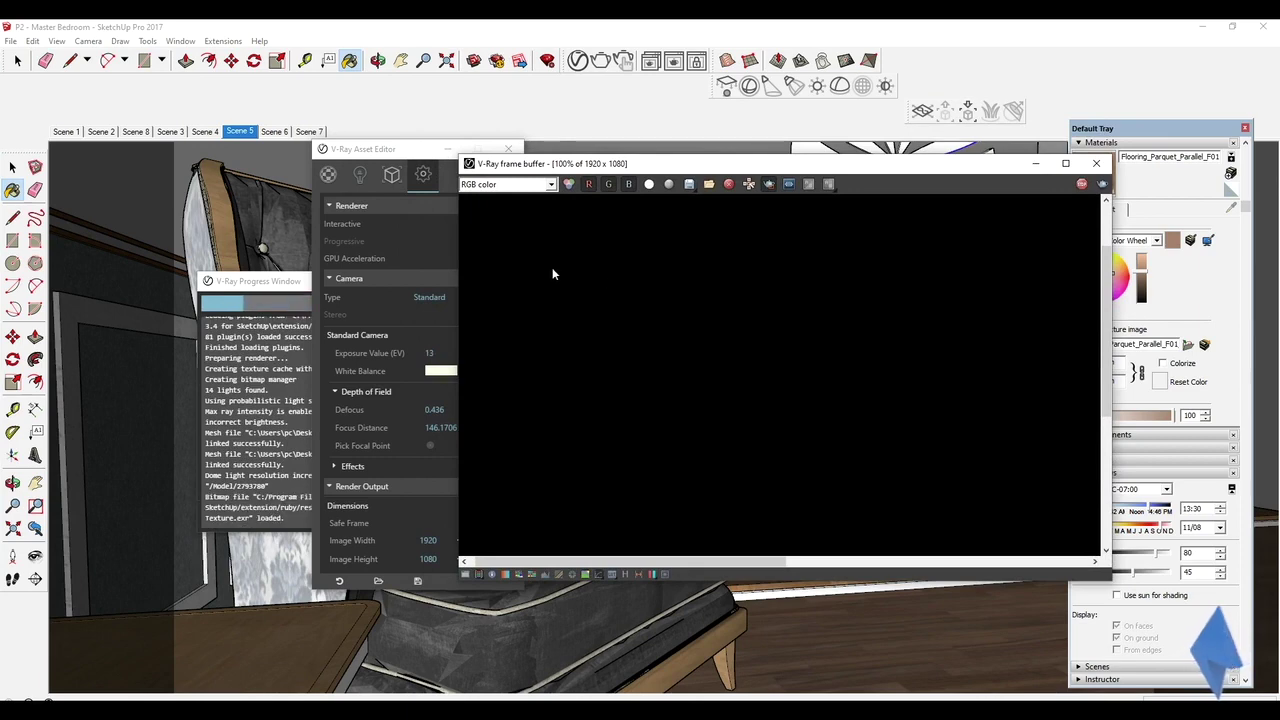
scroll(702, 270, "down", 4)
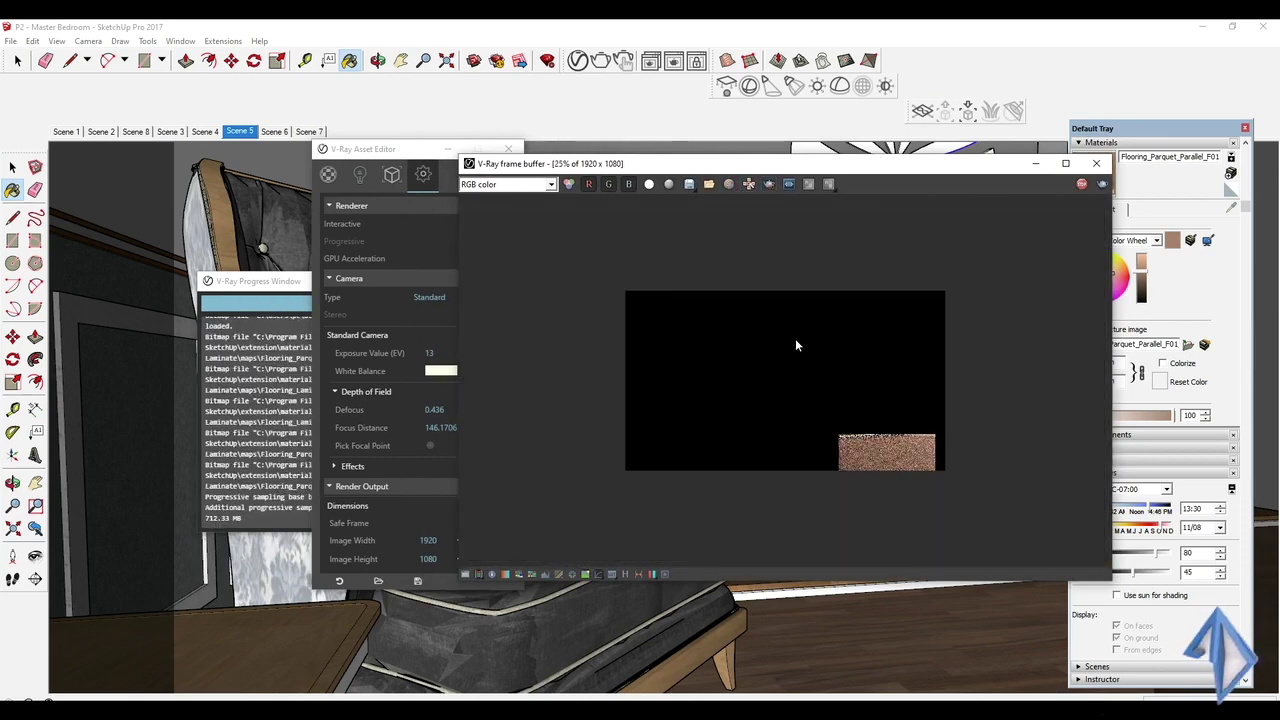
scroll(805, 631, "up", 2)
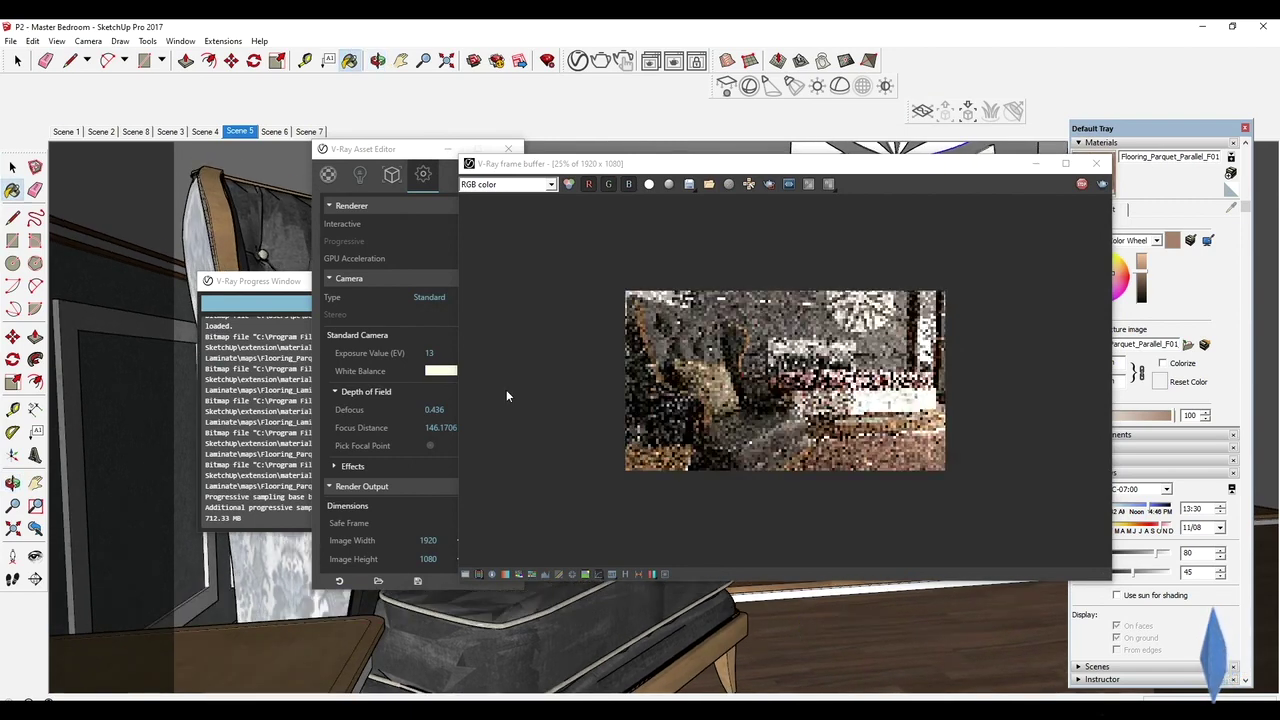
left_click(247, 131)
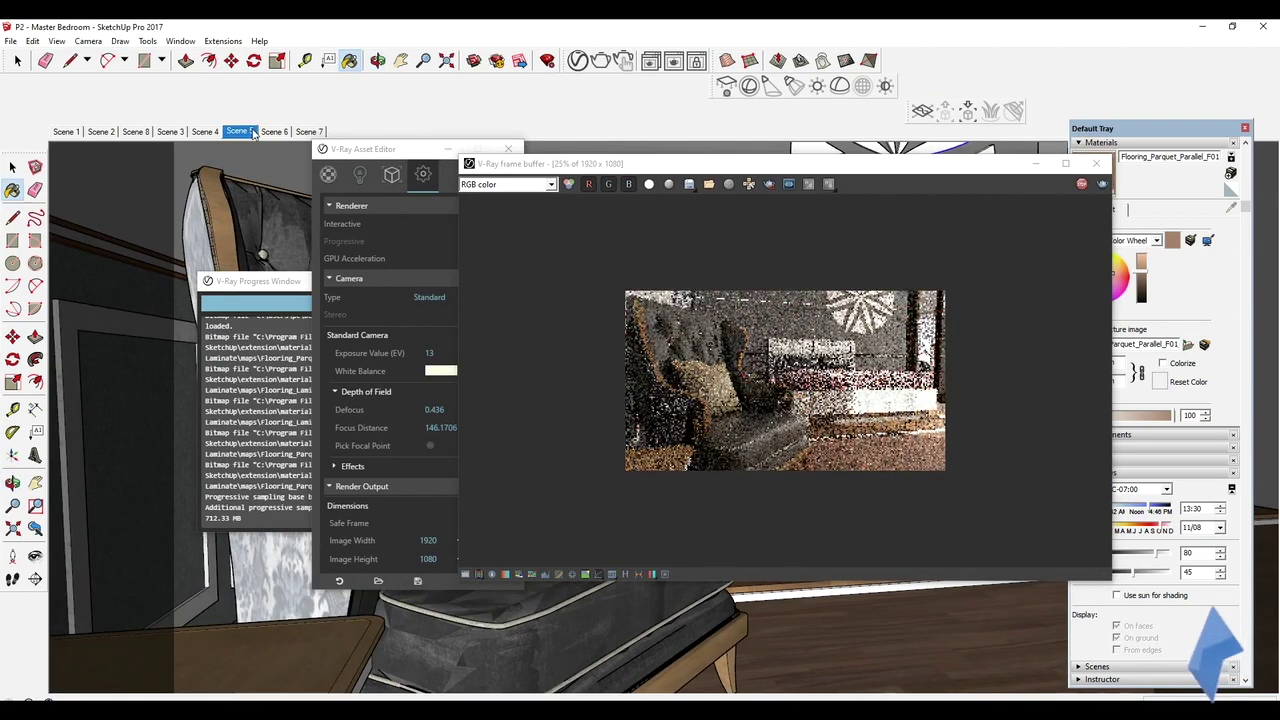
Step: Set the depth of field defocus to 0.422 and check the armchair's blur in the interactive render
left_click(365, 262)
left_click(460, 412)
left_click_drag(478, 413, 482, 416)
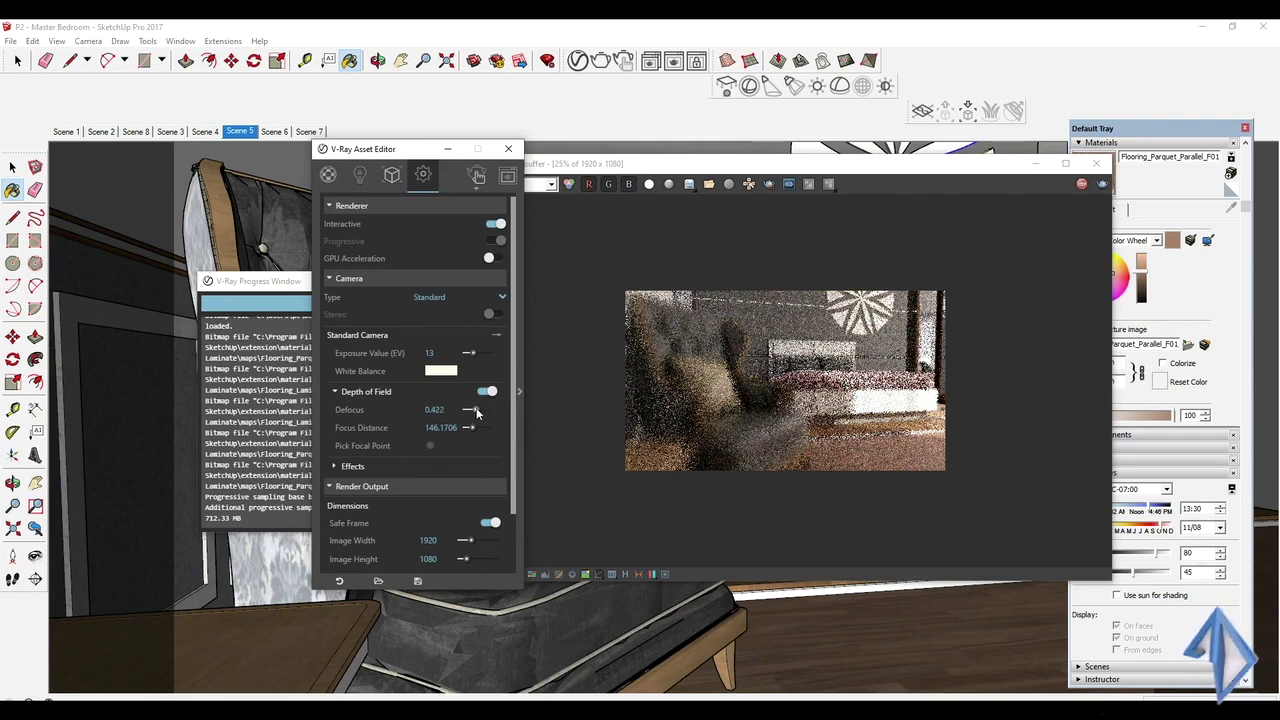
left_click(729, 531)
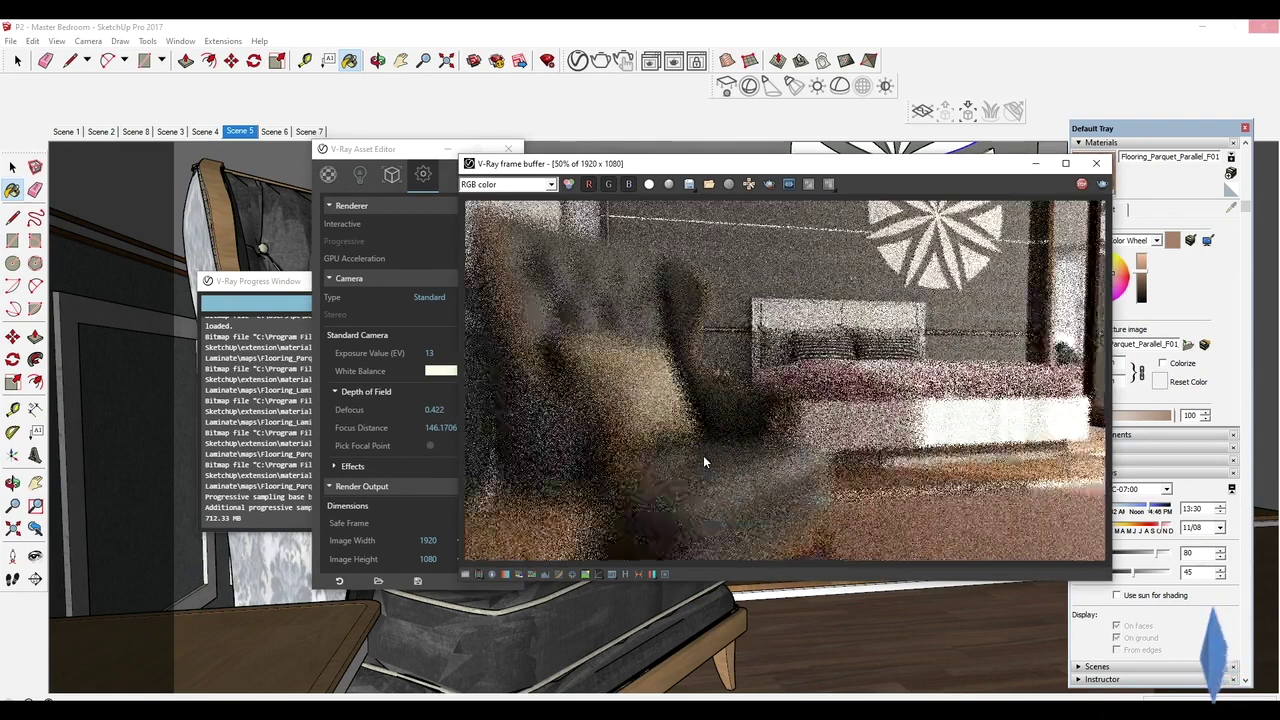
left_click(694, 608)
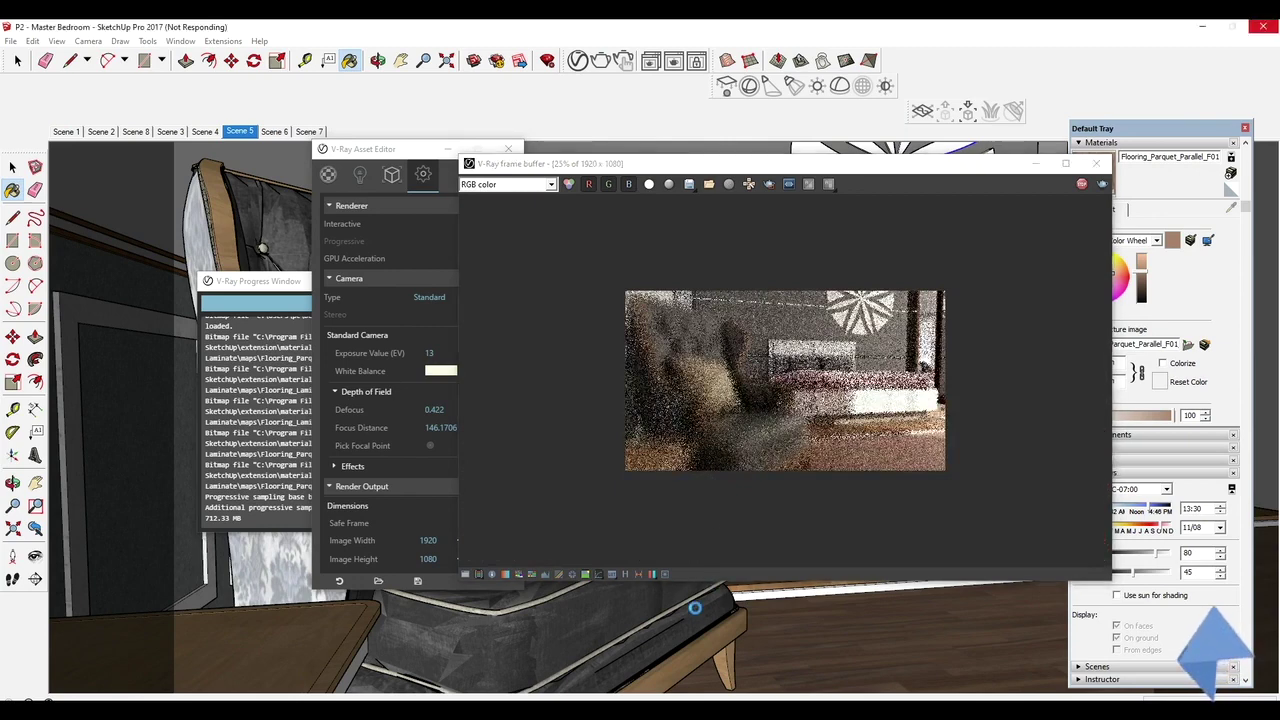
key("h")
left_click_drag(666, 603, 667, 597)
key("b")
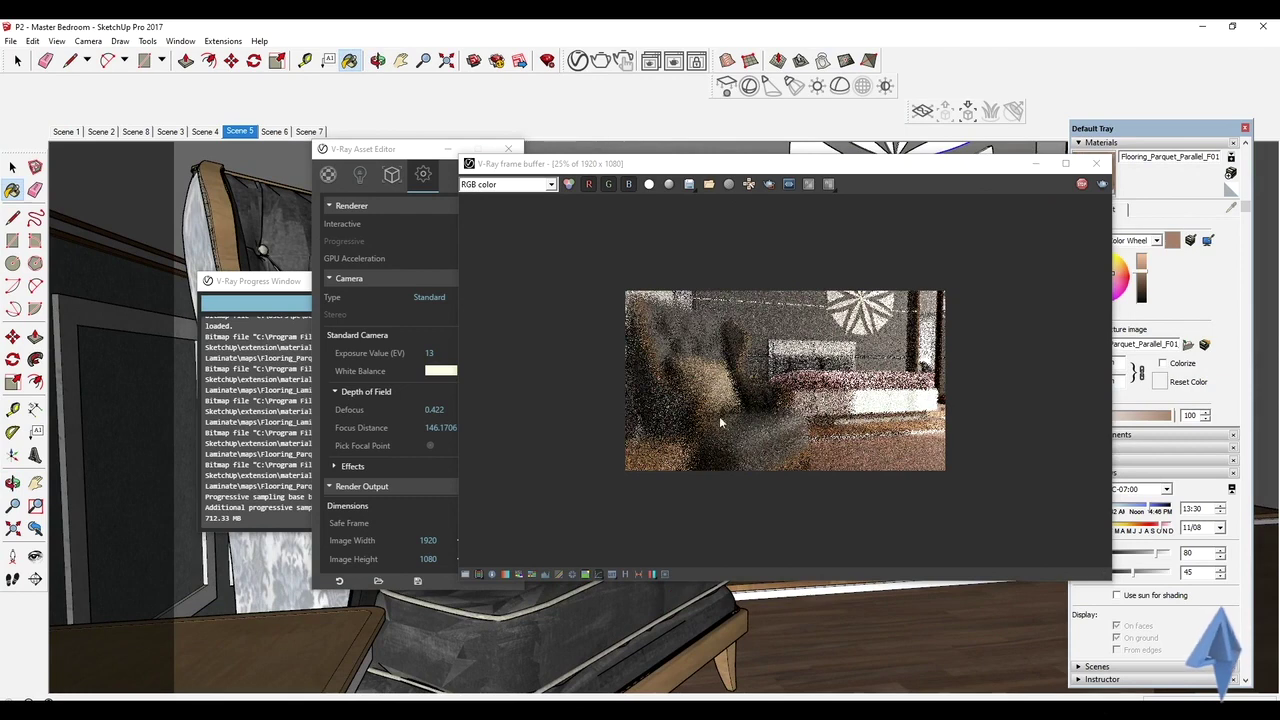
scroll(745, 375, "up", 1)
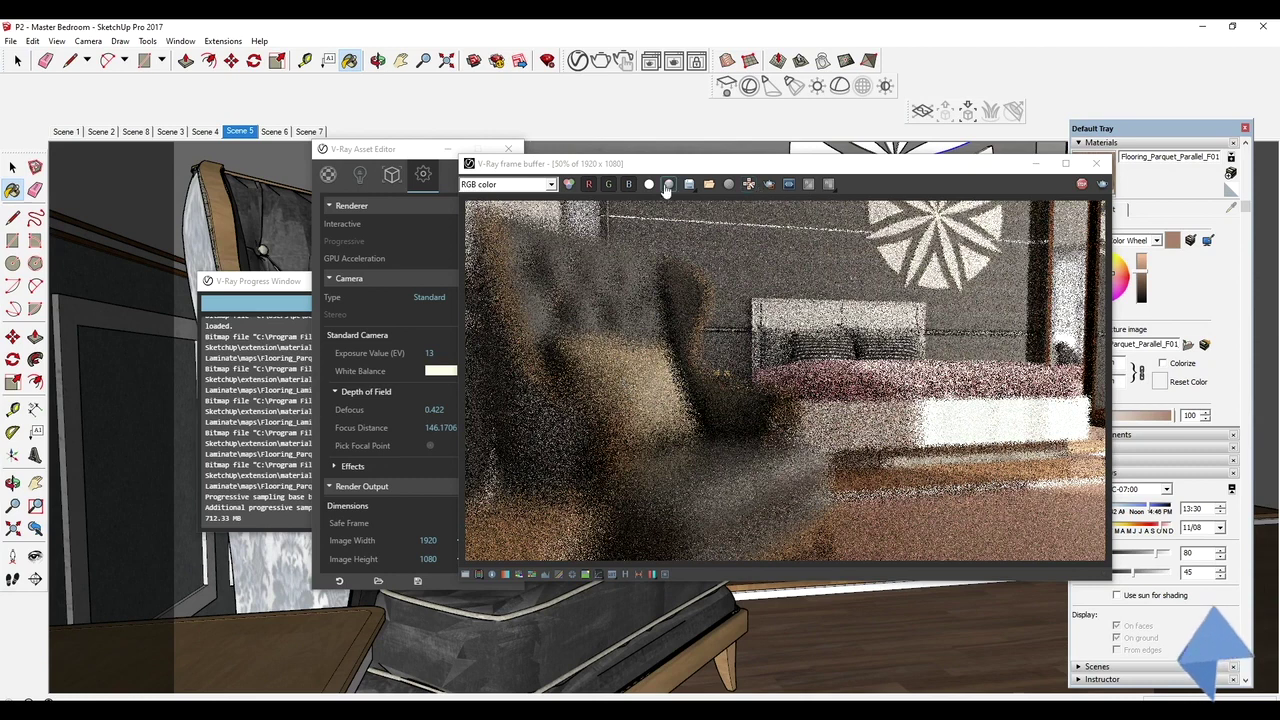
Step: Set the depth of field focus distance to 113 and reload Scene 5 to refresh the interactive render
left_click_drag(380, 149, 336, 157)
left_click_drag(428, 435, 426, 435)
left_click_drag(791, 172, 796, 156)
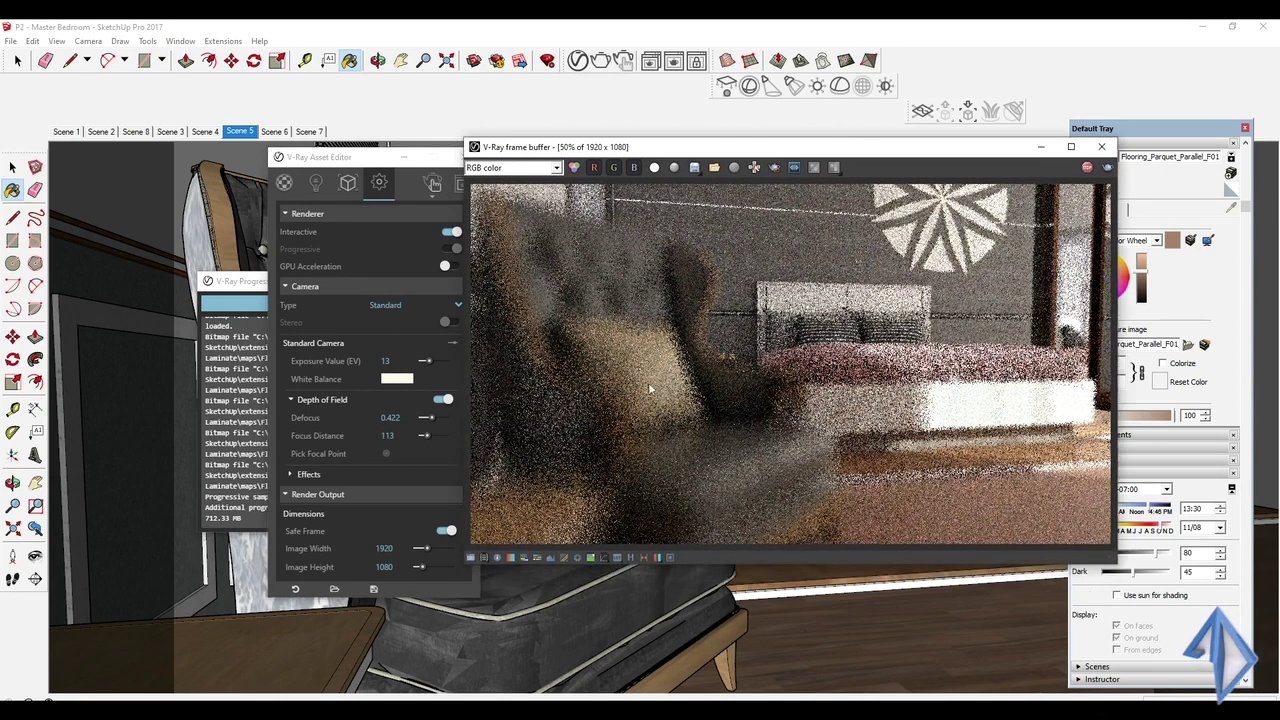
left_click(276, 131)
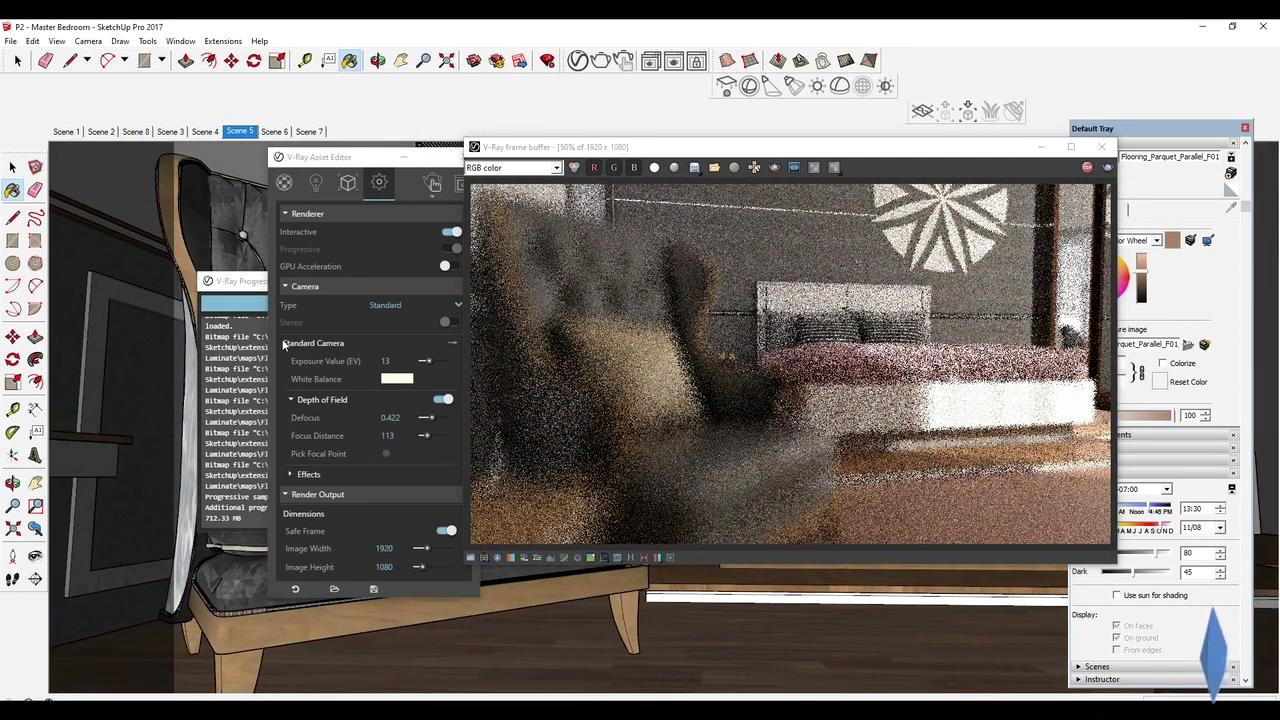
left_click(241, 132)
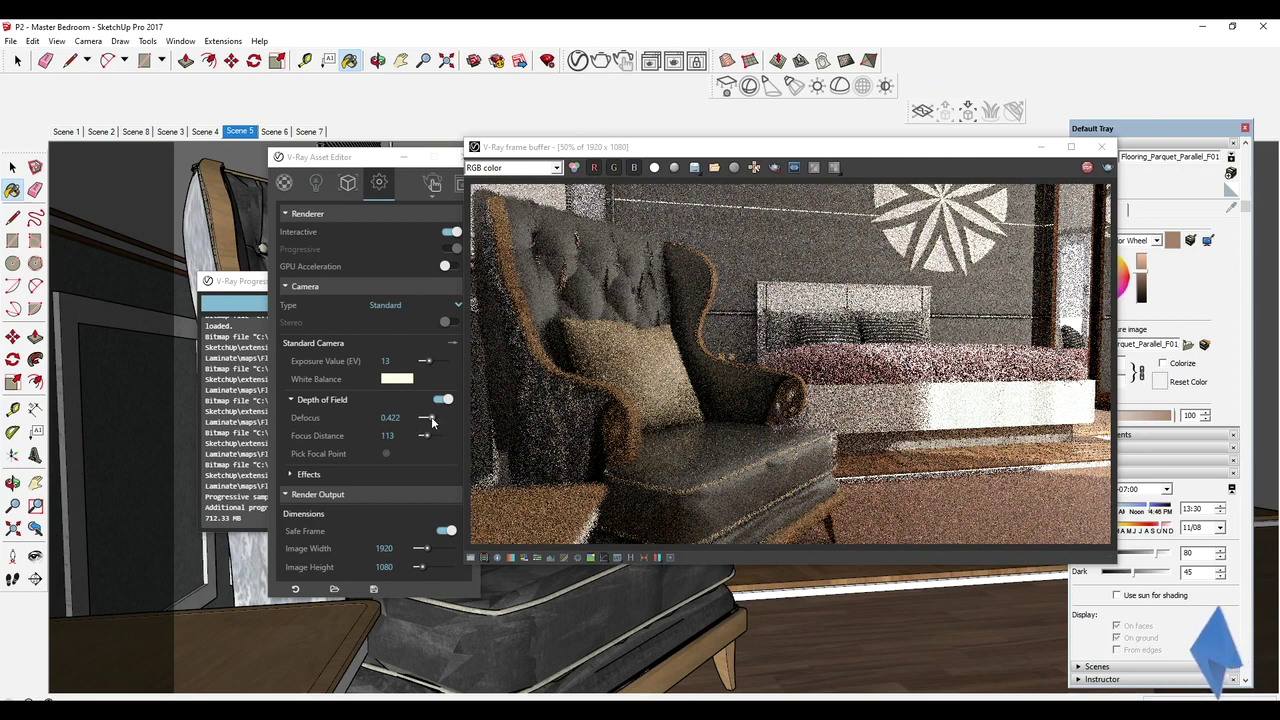
Step: Set the depth of field defocus to 0.478
left_click(432, 421)
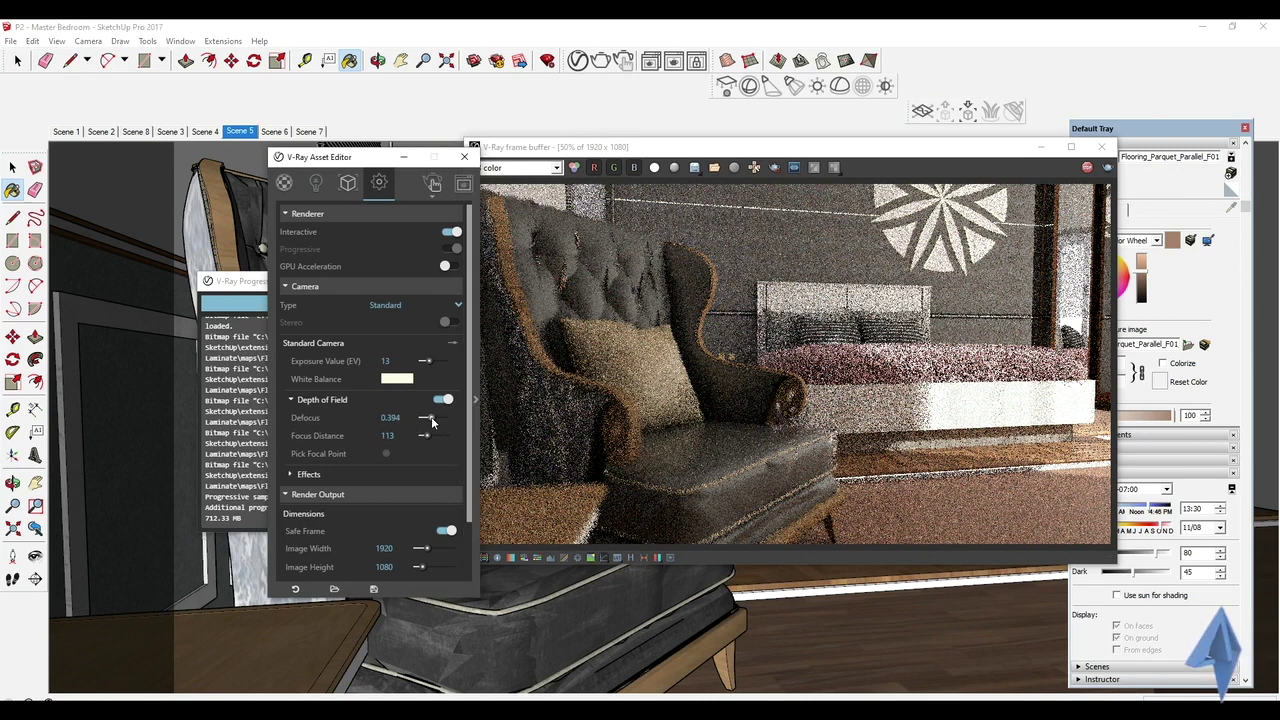
left_click_drag(432, 421, 436, 421)
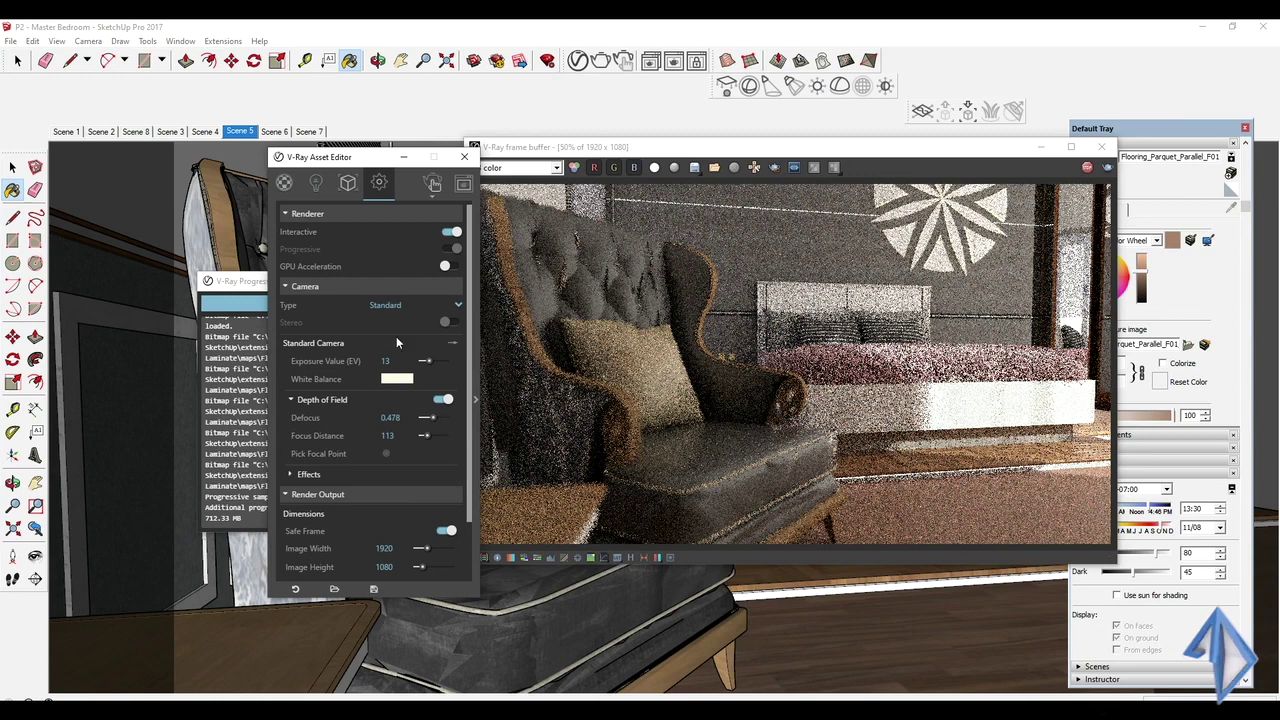
left_click(305, 286)
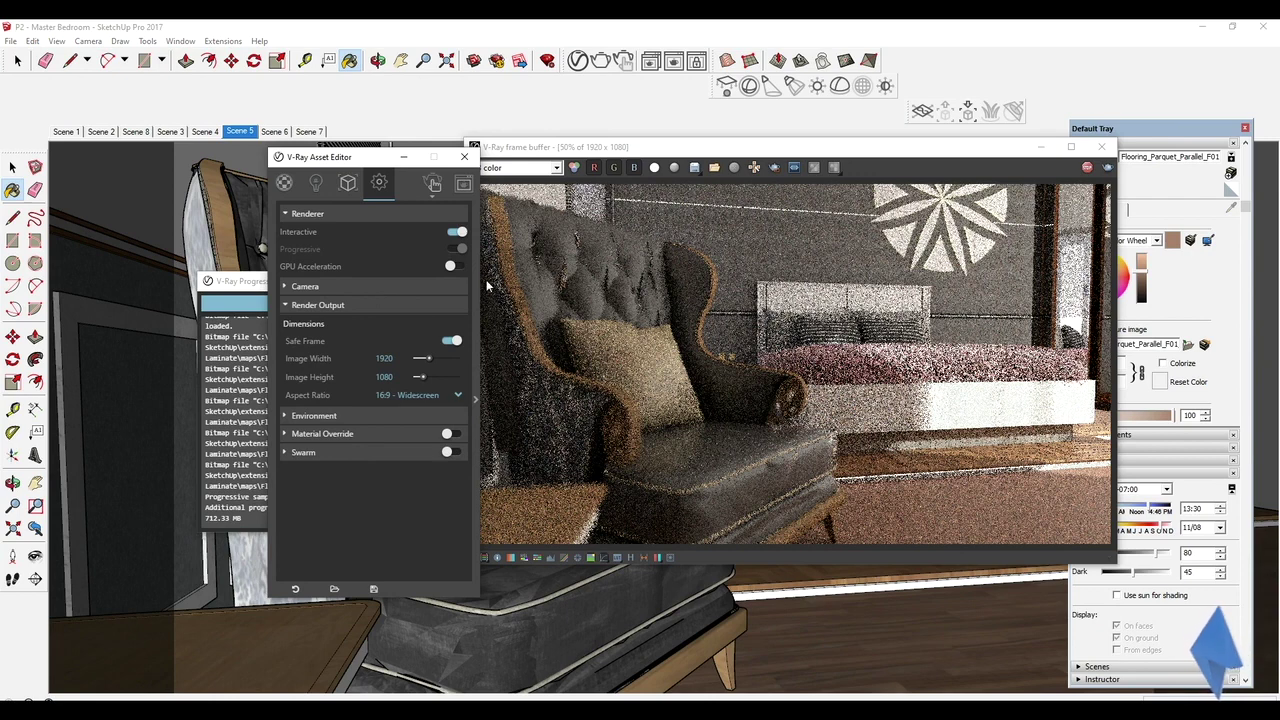
left_click(286, 287)
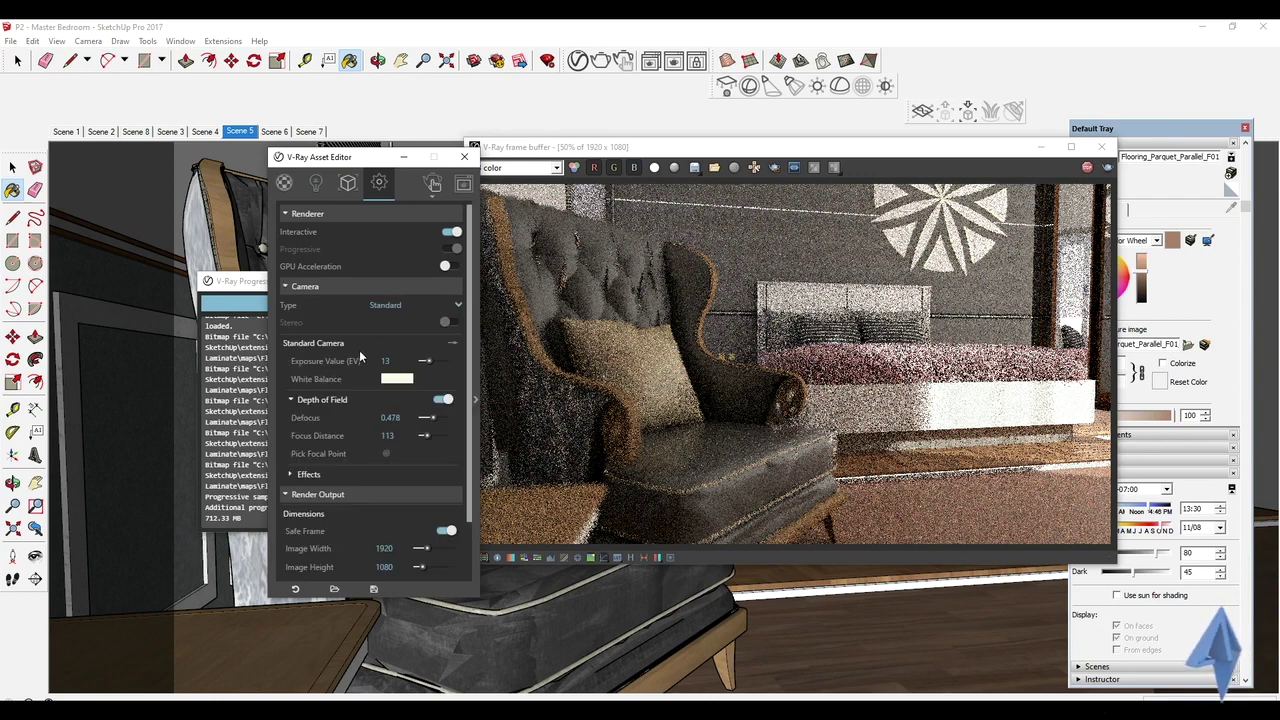
Step: Try camera exposure values of 14, 13 and 12 in the interactive render
left_click_drag(393, 361, 370, 370)
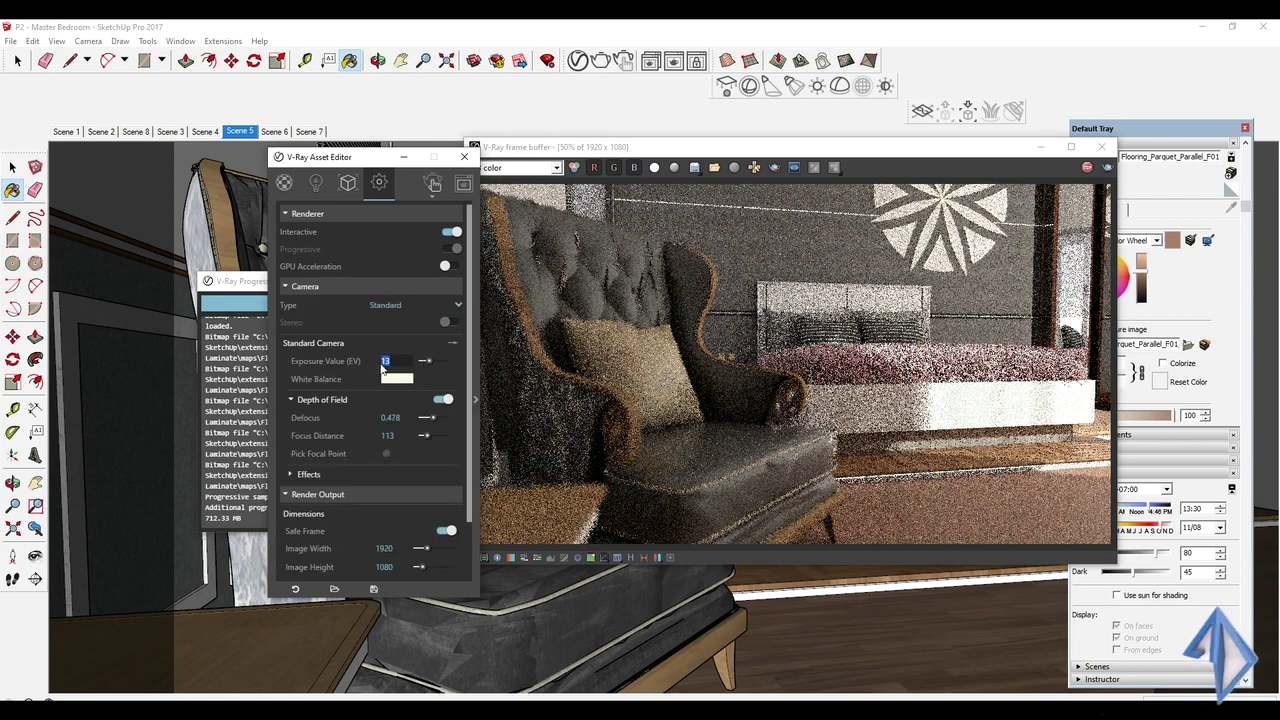
key("Return")
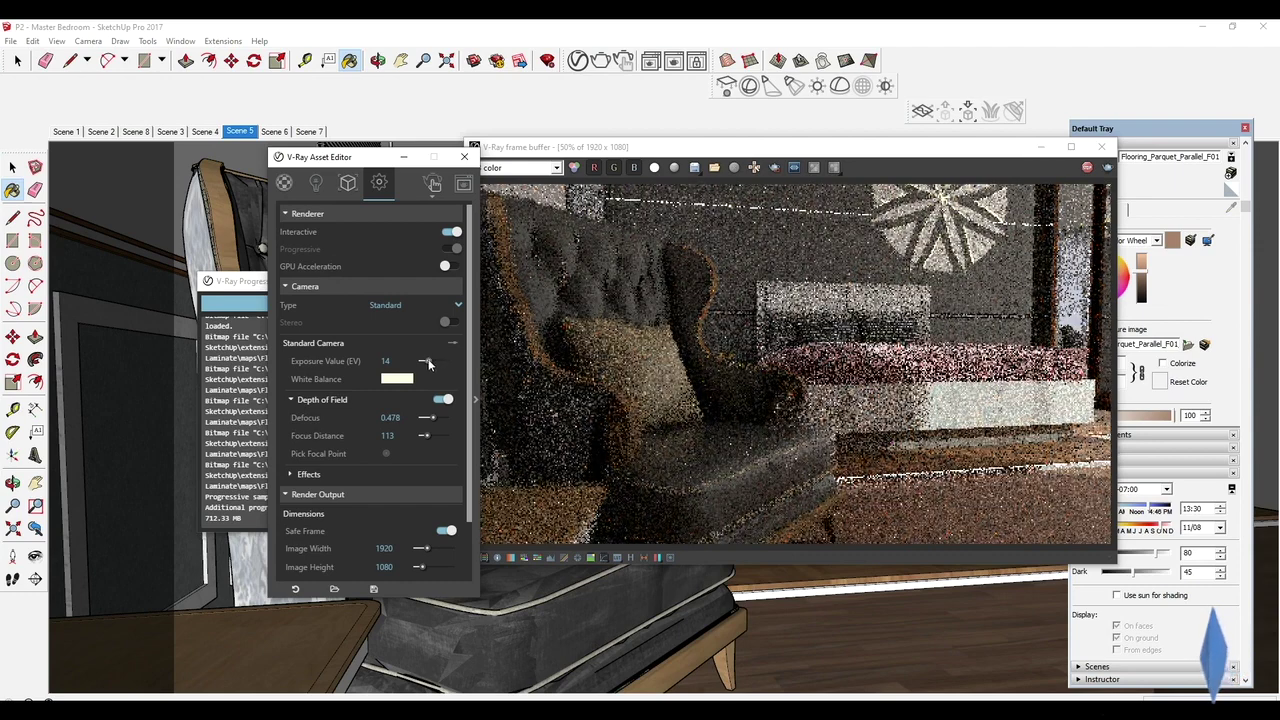
left_click_drag(428, 364, 426, 364)
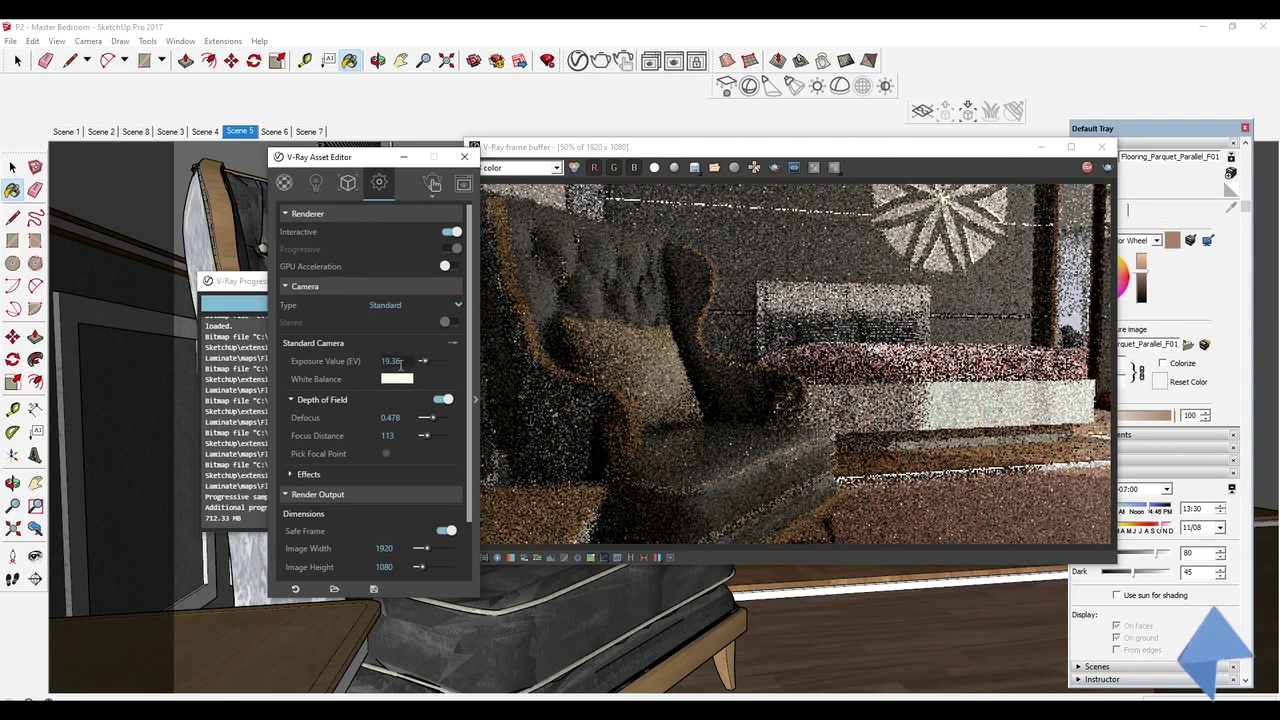
double_click(390, 361)
type("17")
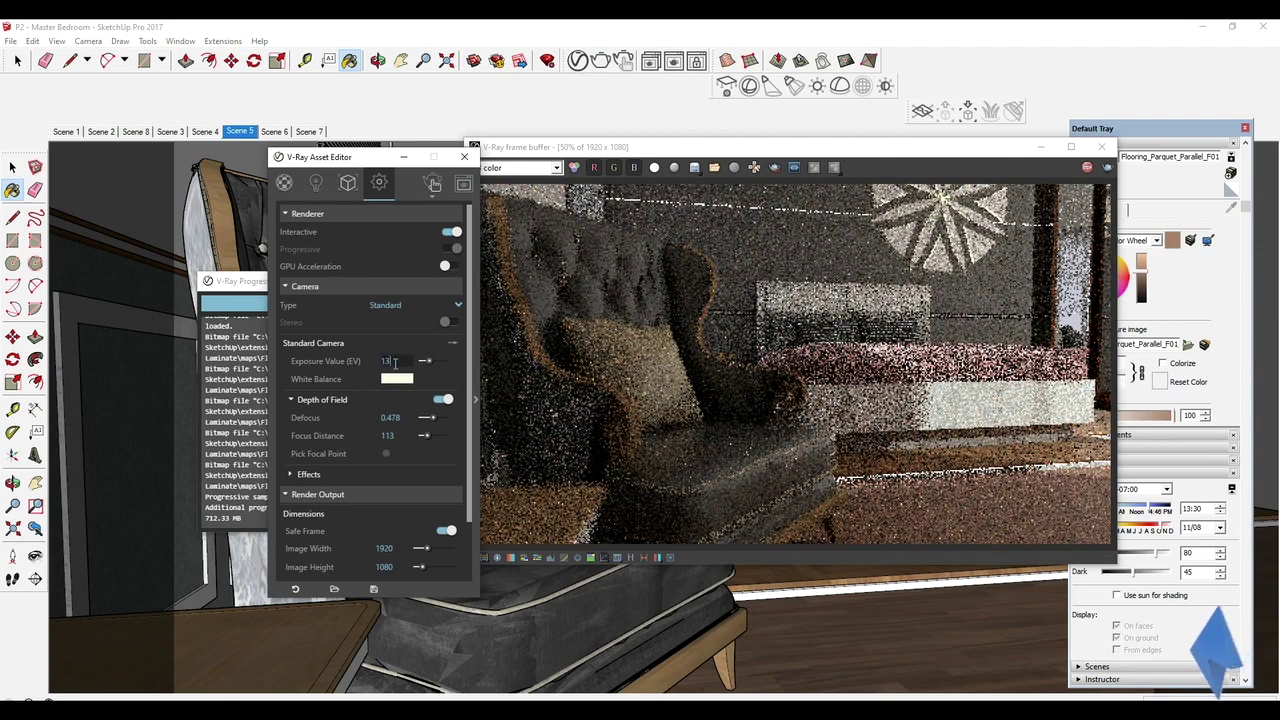
key("Return")
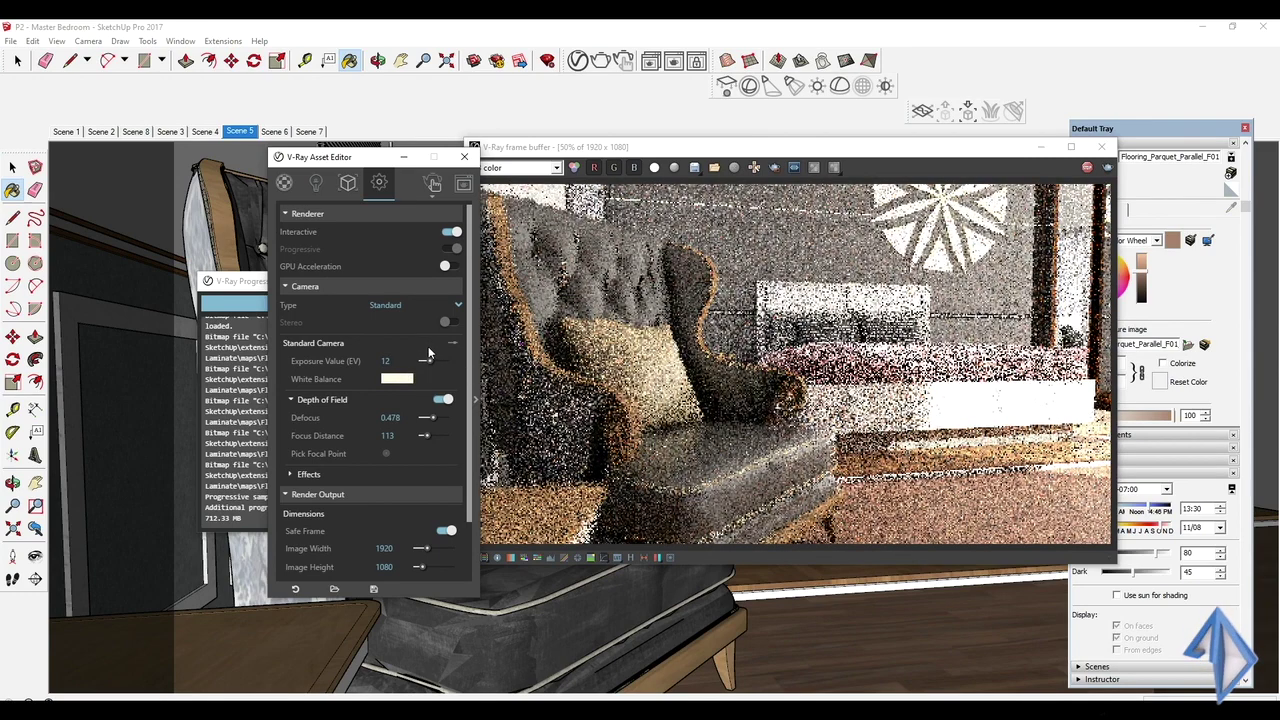
Step: Set the camera exposure value to 12.48 and examine the bed and floor close up in the render
double_click(395, 360)
type("12.5")
key("Return")
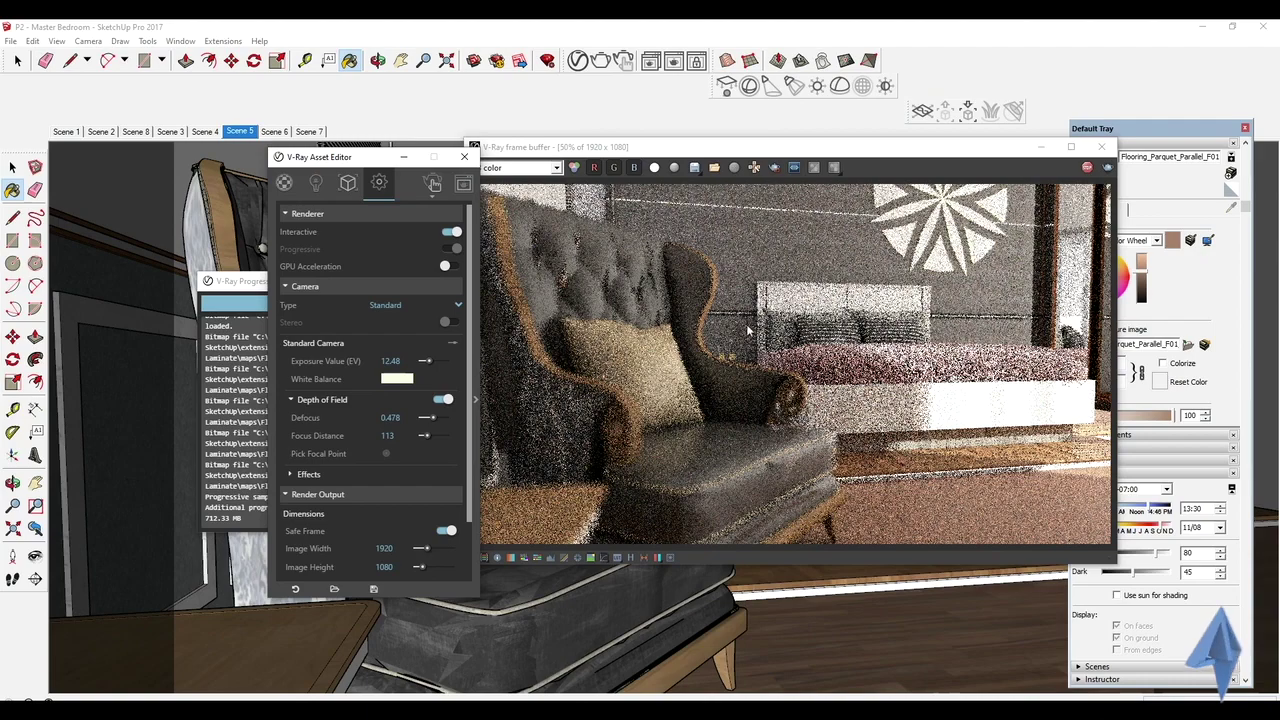
scroll(996, 517, "up", 3)
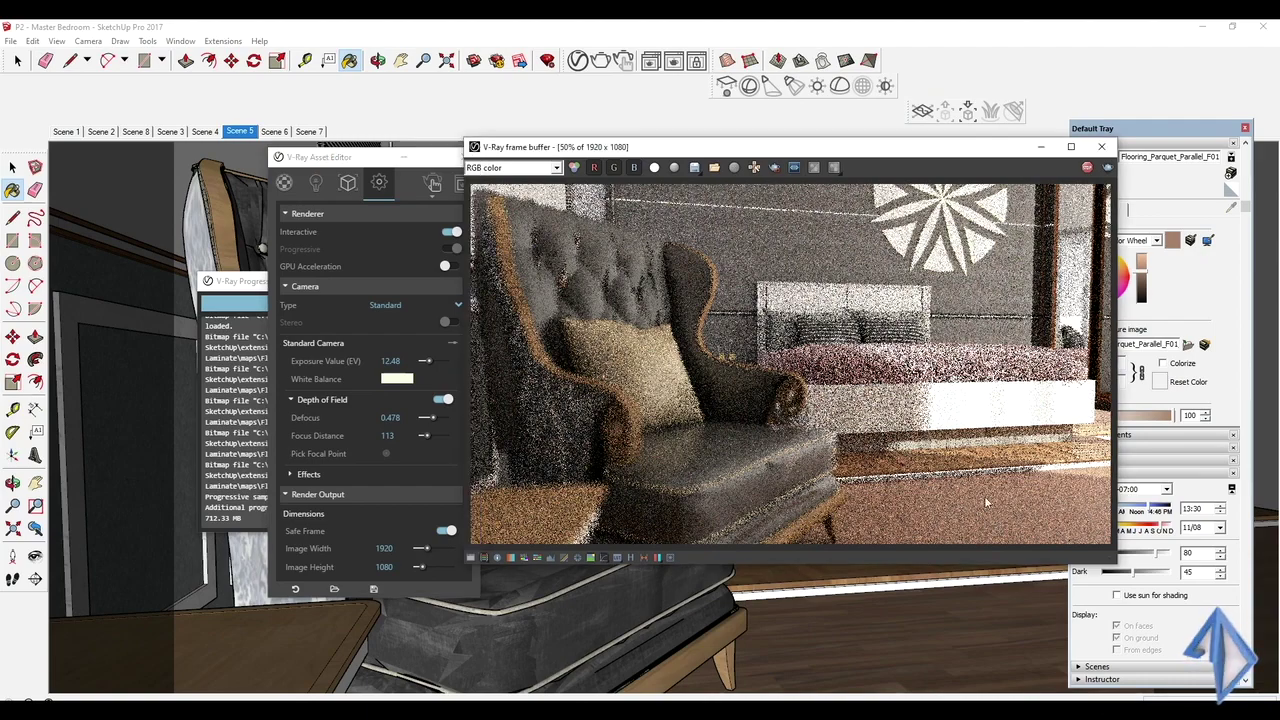
middle_click_drag(996, 517, 832, 266)
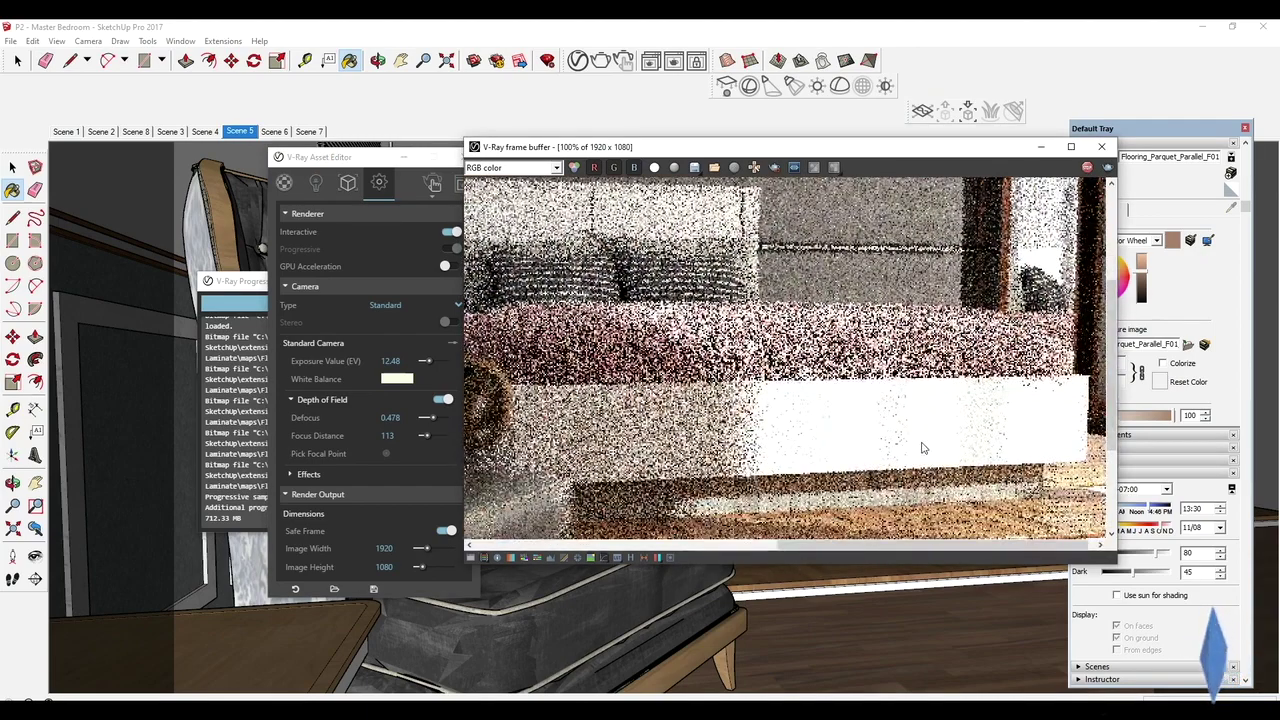
scroll(858, 437, "down", 2)
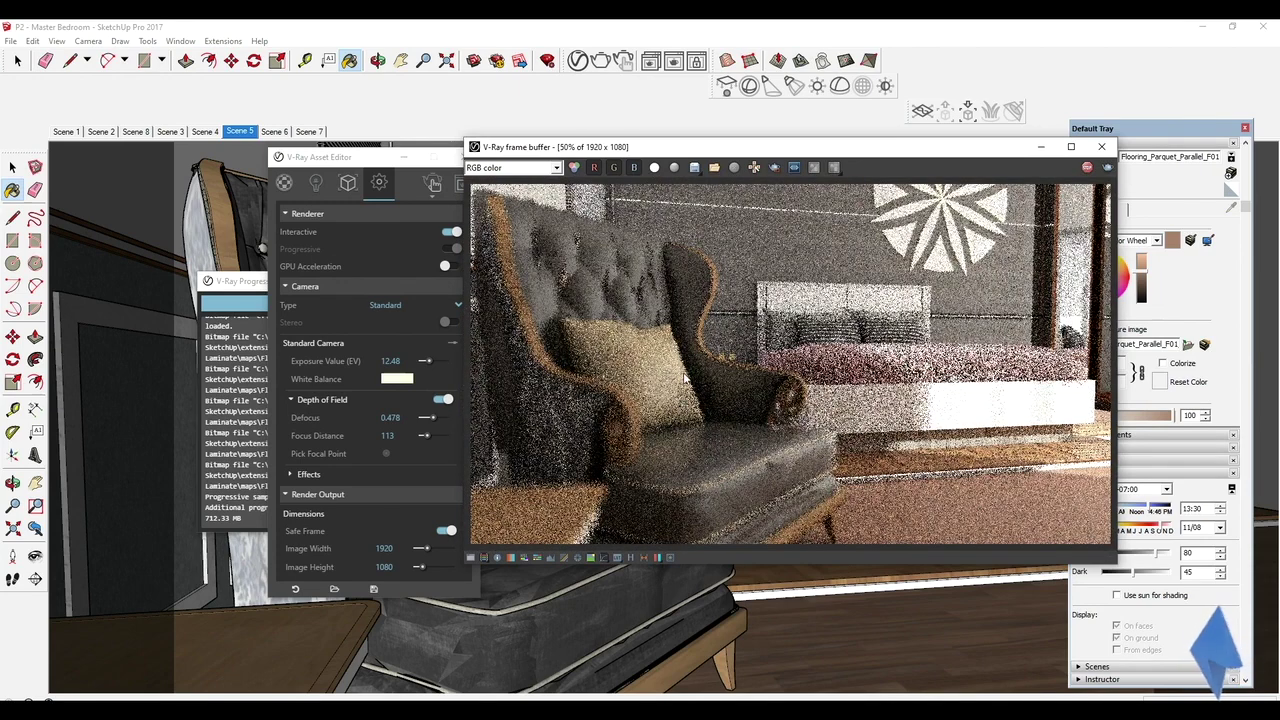
Step: Return to Scene 5, stop the interactive render and close the V-Ray windows and the Default Tray
left_click(278, 131)
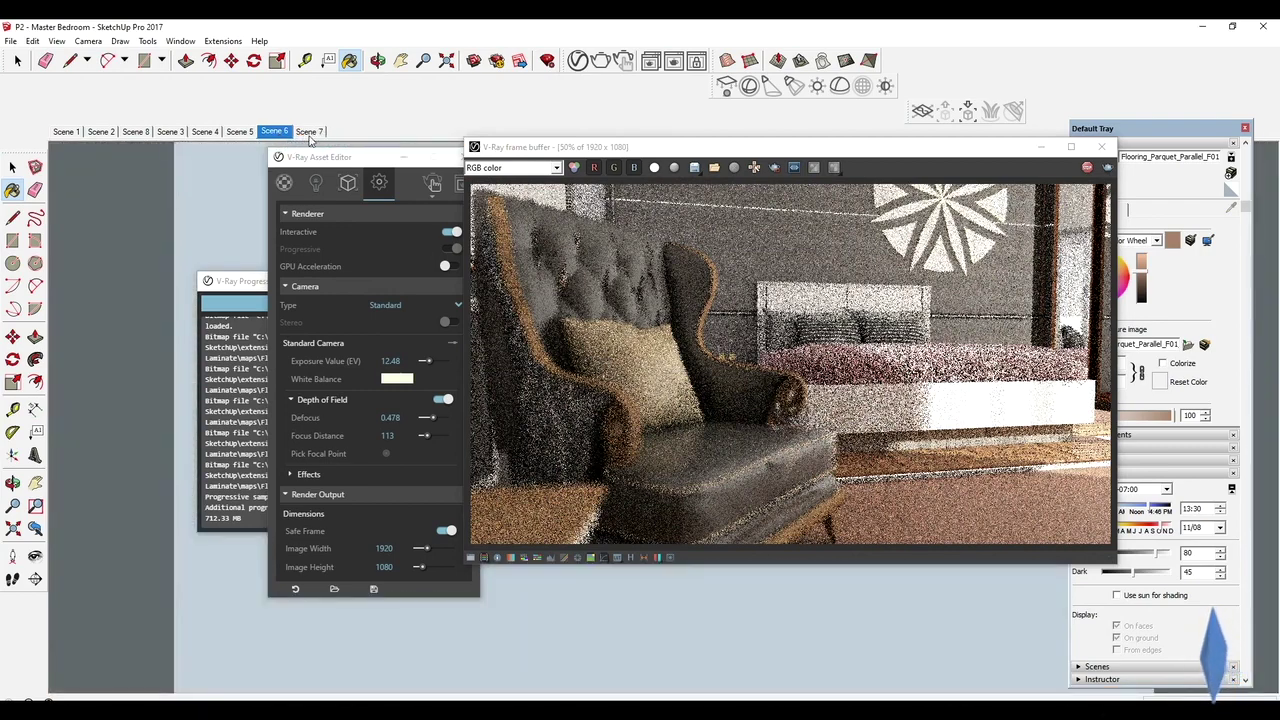
left_click(241, 132)
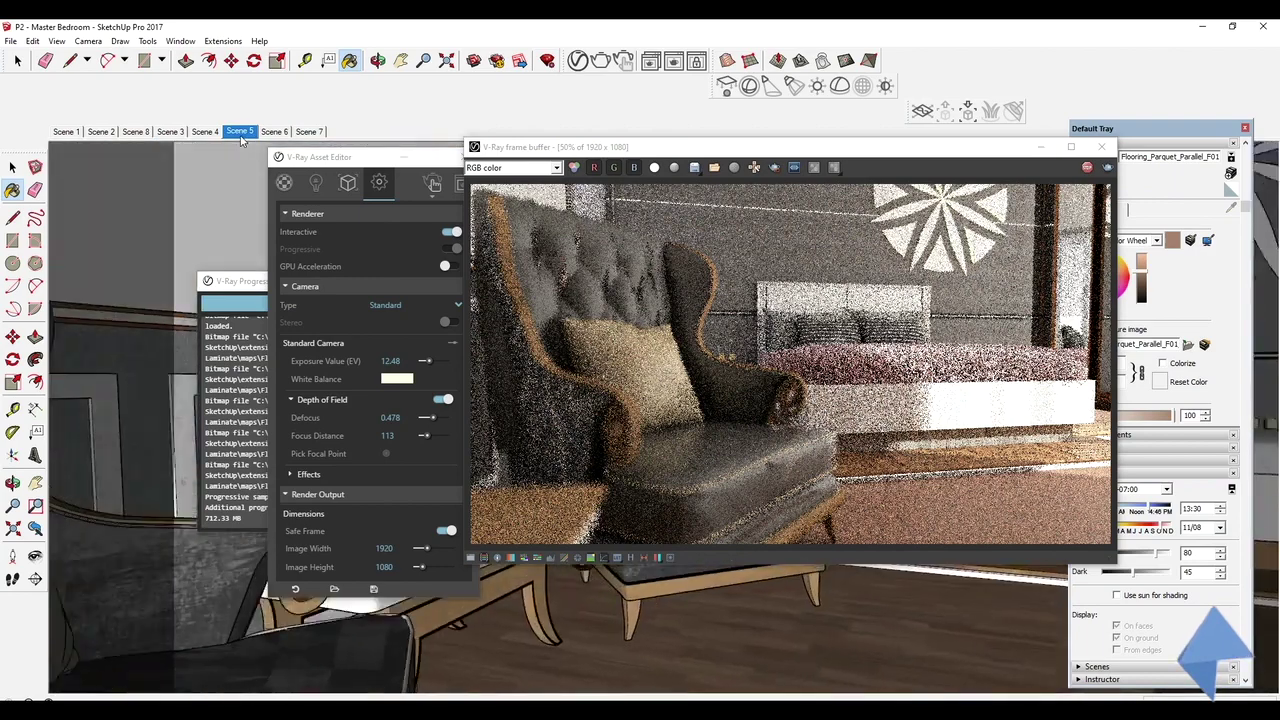
left_click(1088, 168)
left_click(1101, 147)
left_click(464, 157)
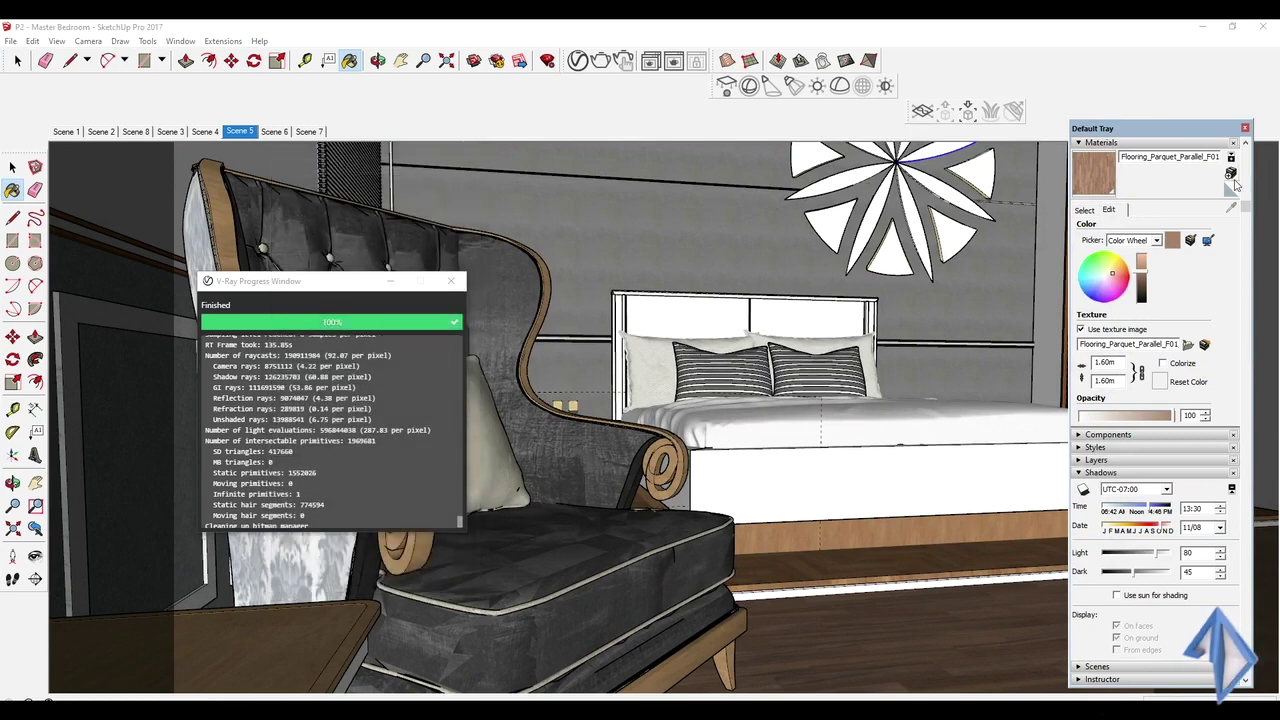
left_click(1245, 128)
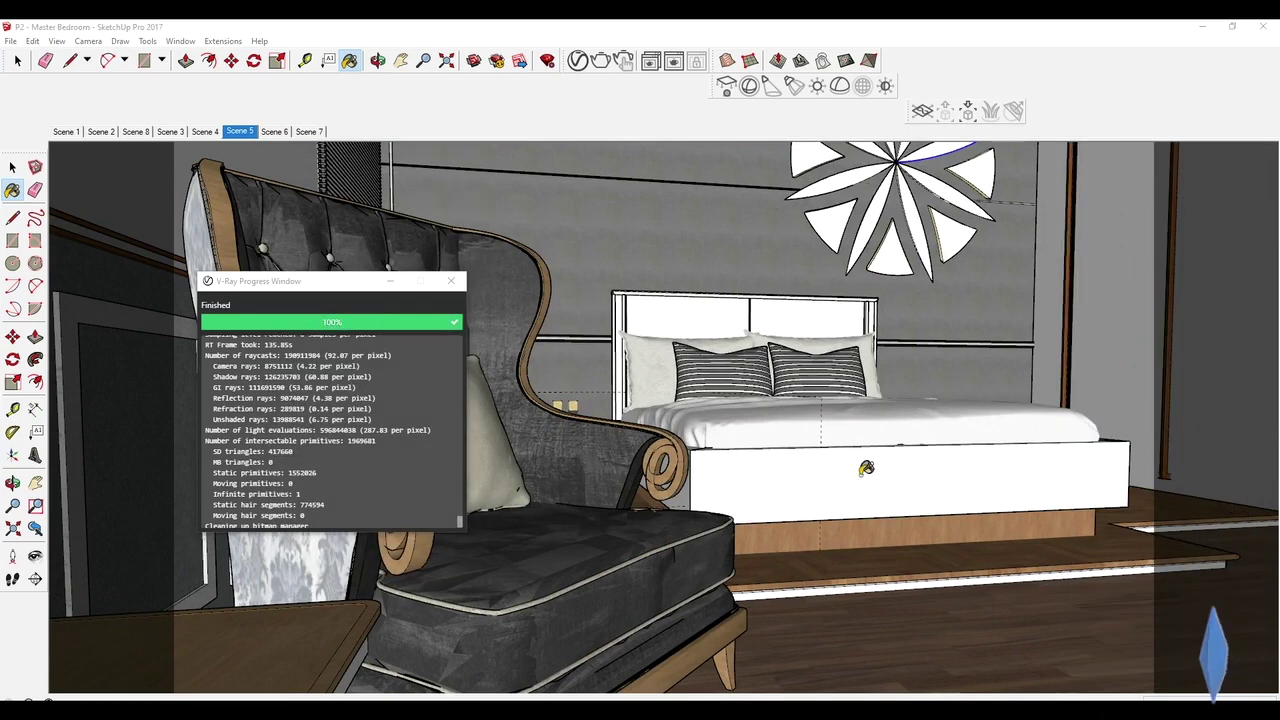
left_click(451, 281)
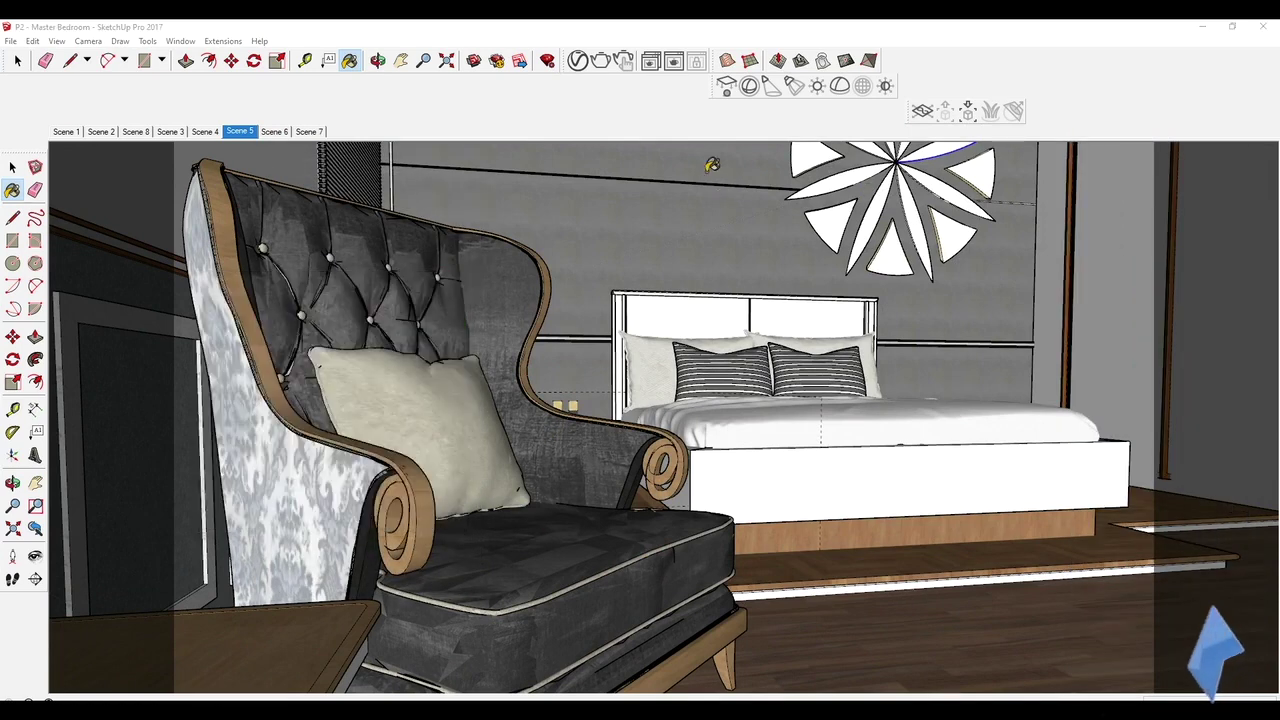
Step: Reopen the V-Ray render settings and turn off interactive and progressive rendering
left_click(578, 61)
left_click(452, 231)
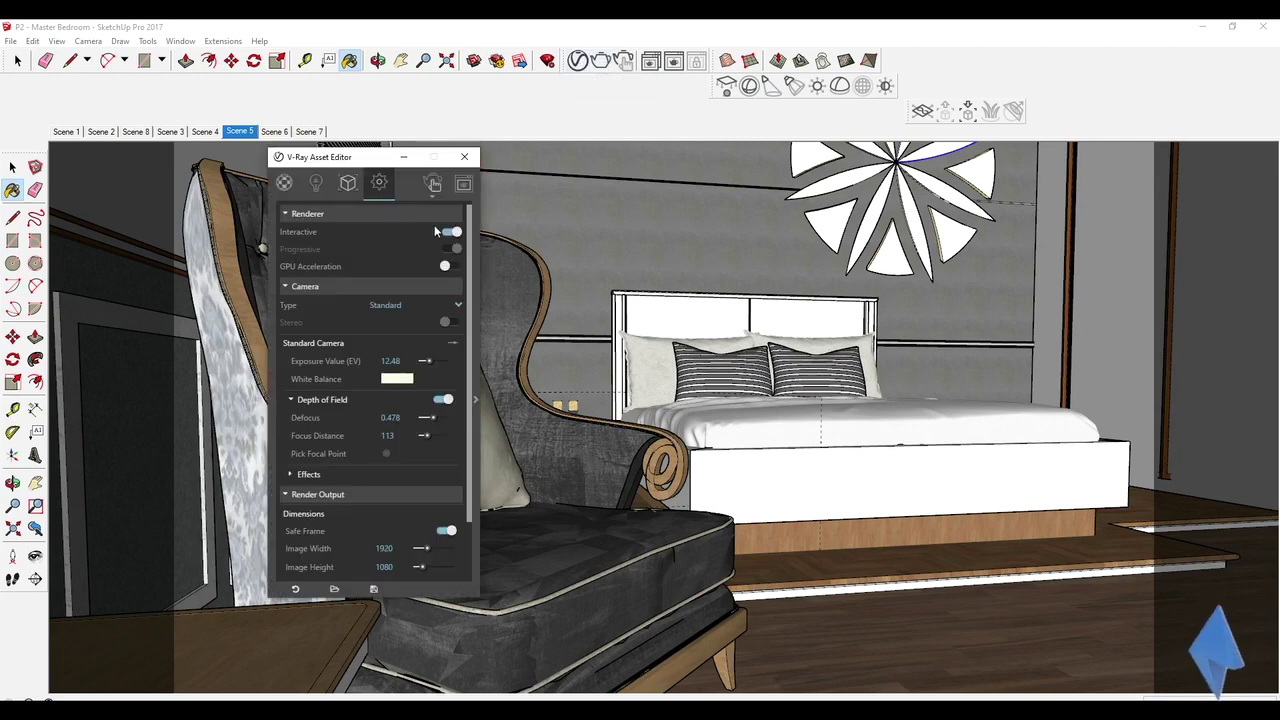
left_click(452, 249)
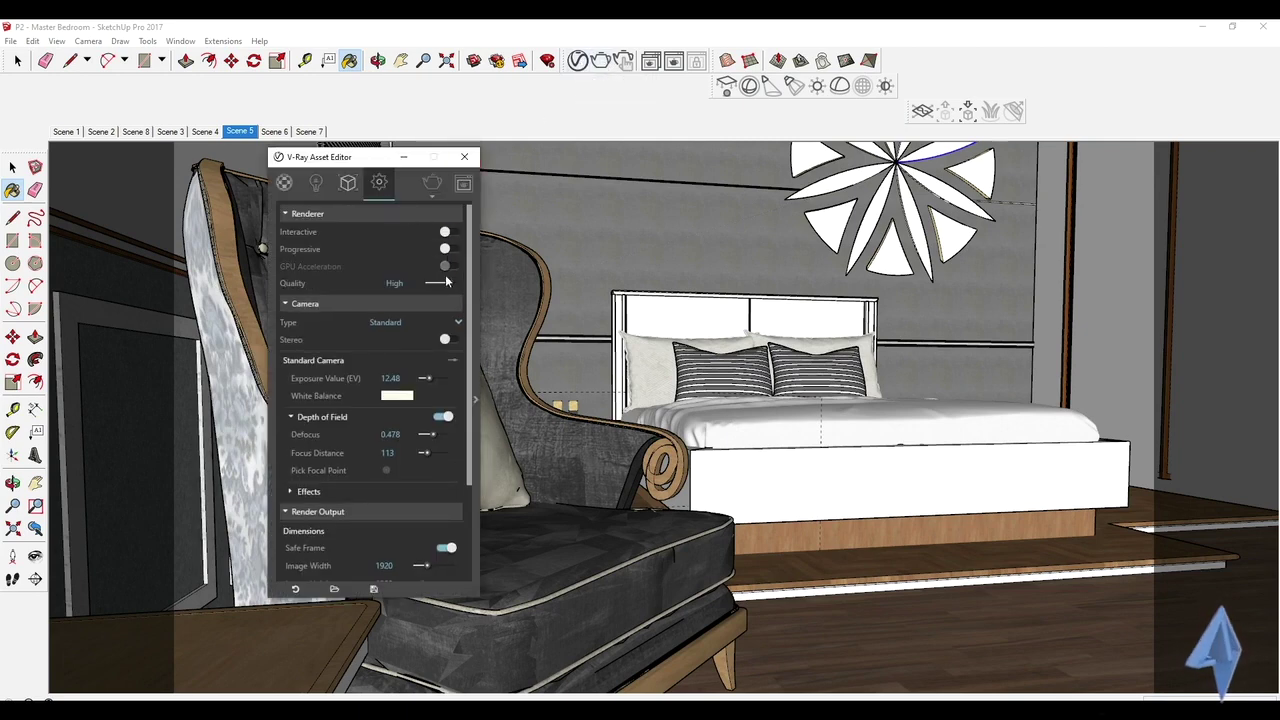
Step: Review the render output size, start the final render of Scene 5 and enlarge the frame buffer to full screen
left_click(289, 305)
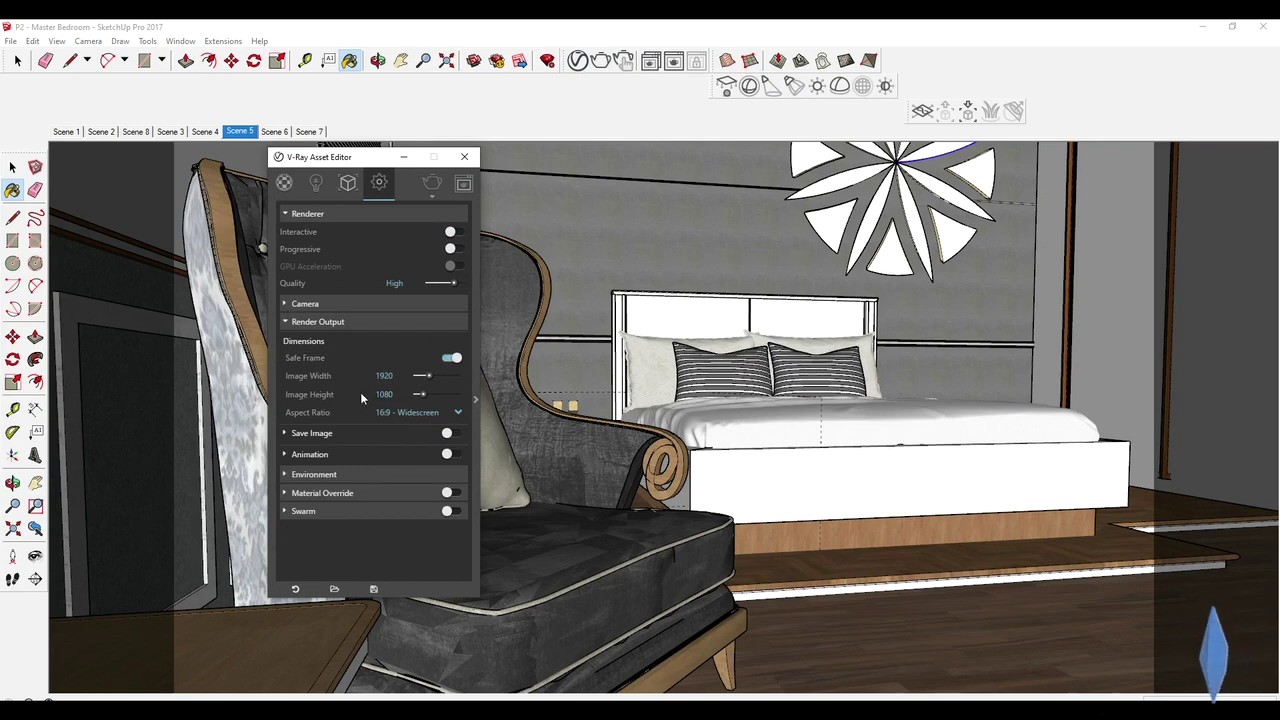
left_click(384, 375)
key("Tab")
left_click(289, 322)
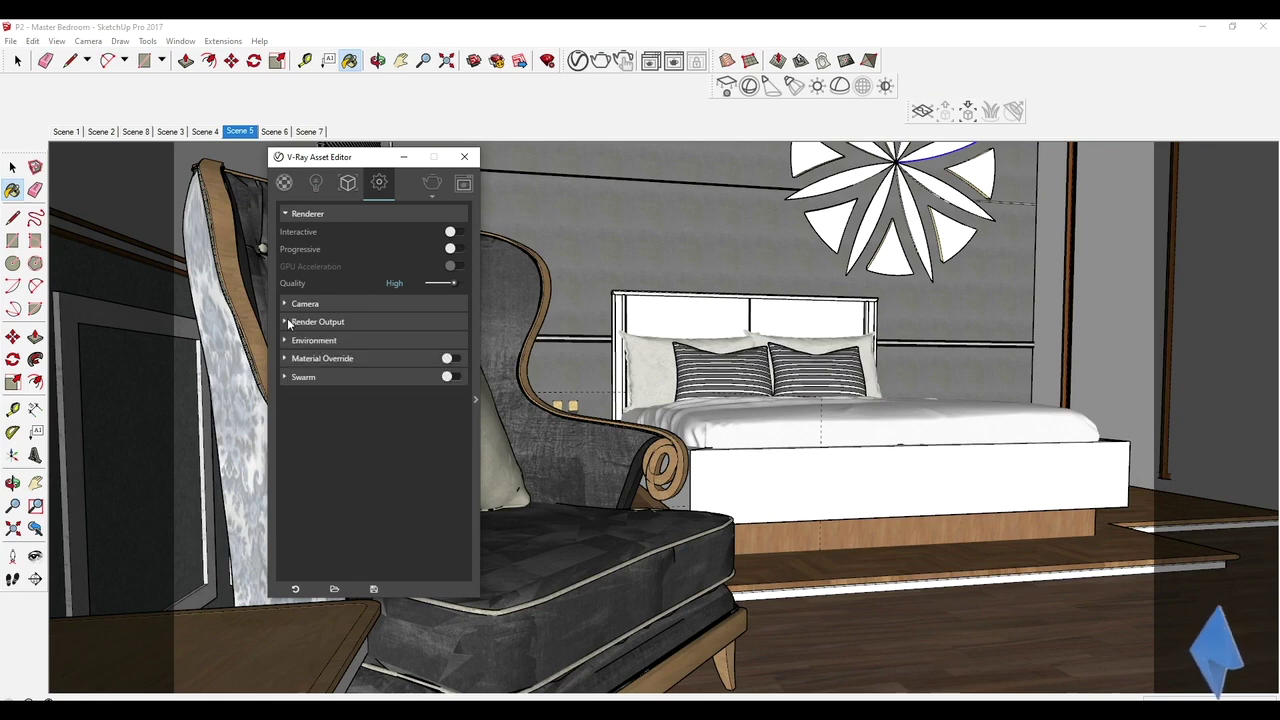
left_click(432, 183)
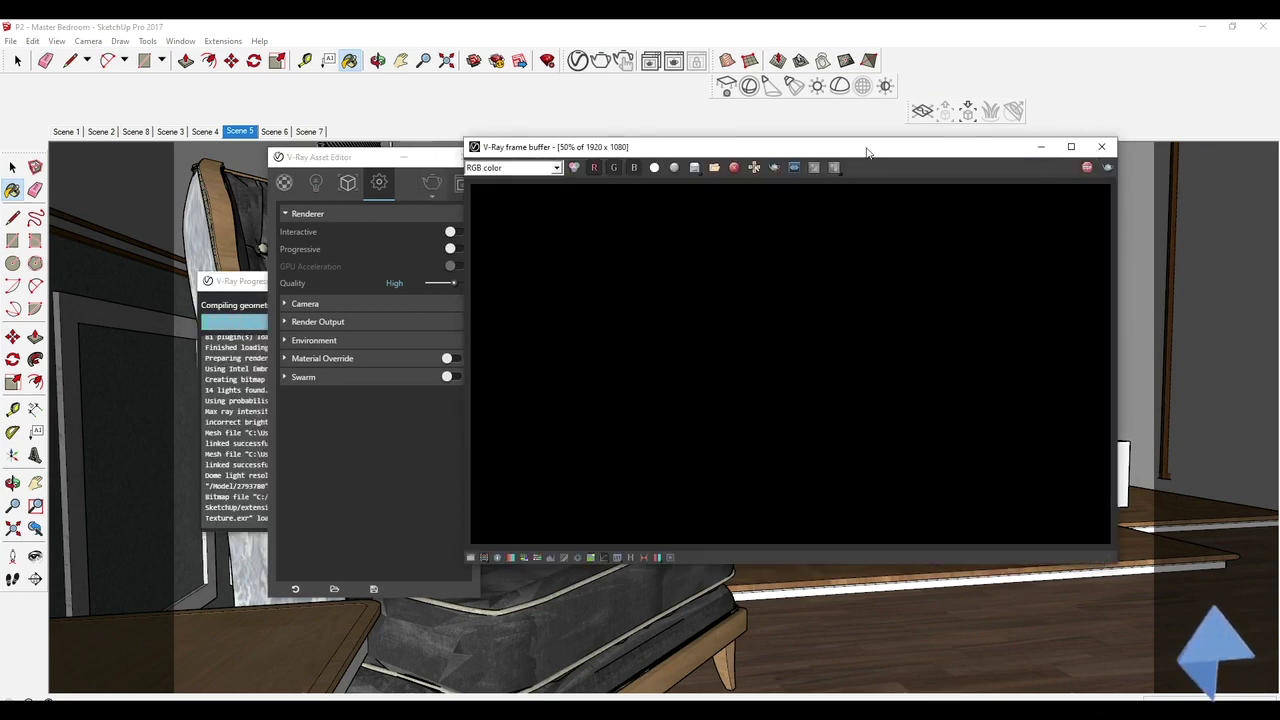
left_click_drag(867, 152, 765, 157)
left_click(973, 152)
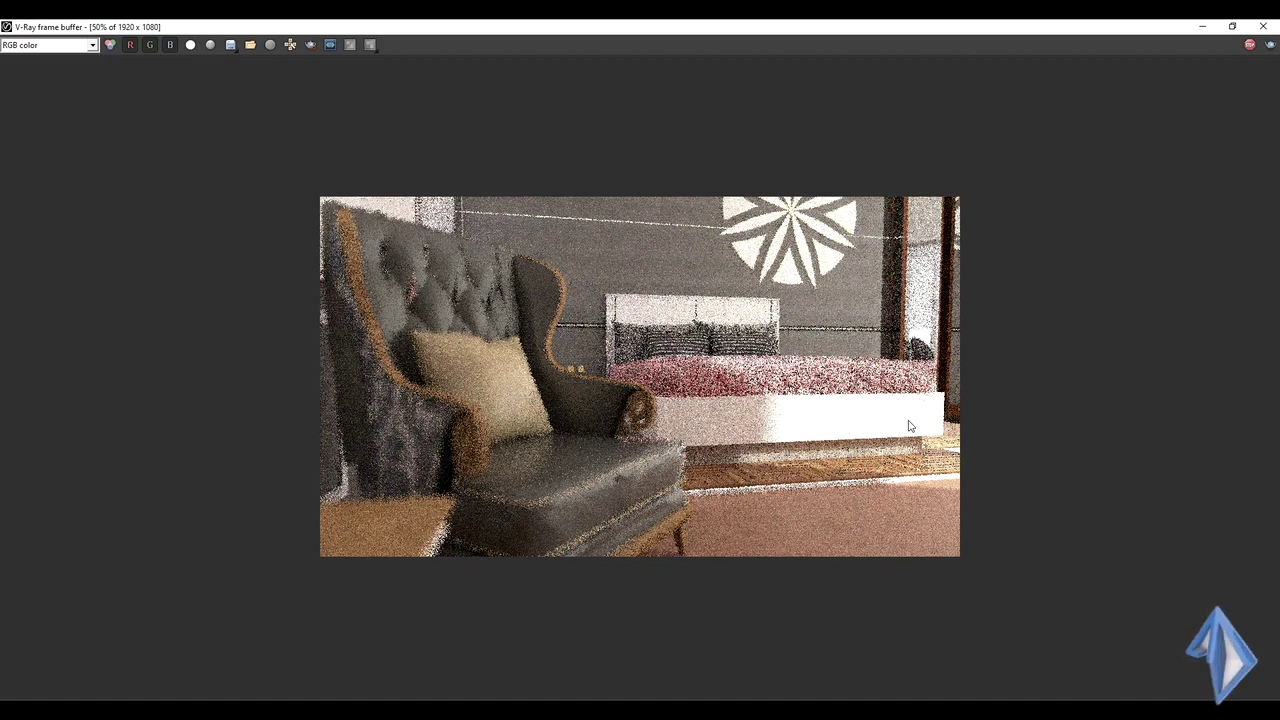
Step: Examine the final render up close, checking the armchair blur, the pillows and the bed cover
scroll(866, 364, "up", 2)
scroll(866, 364, "down", 2)
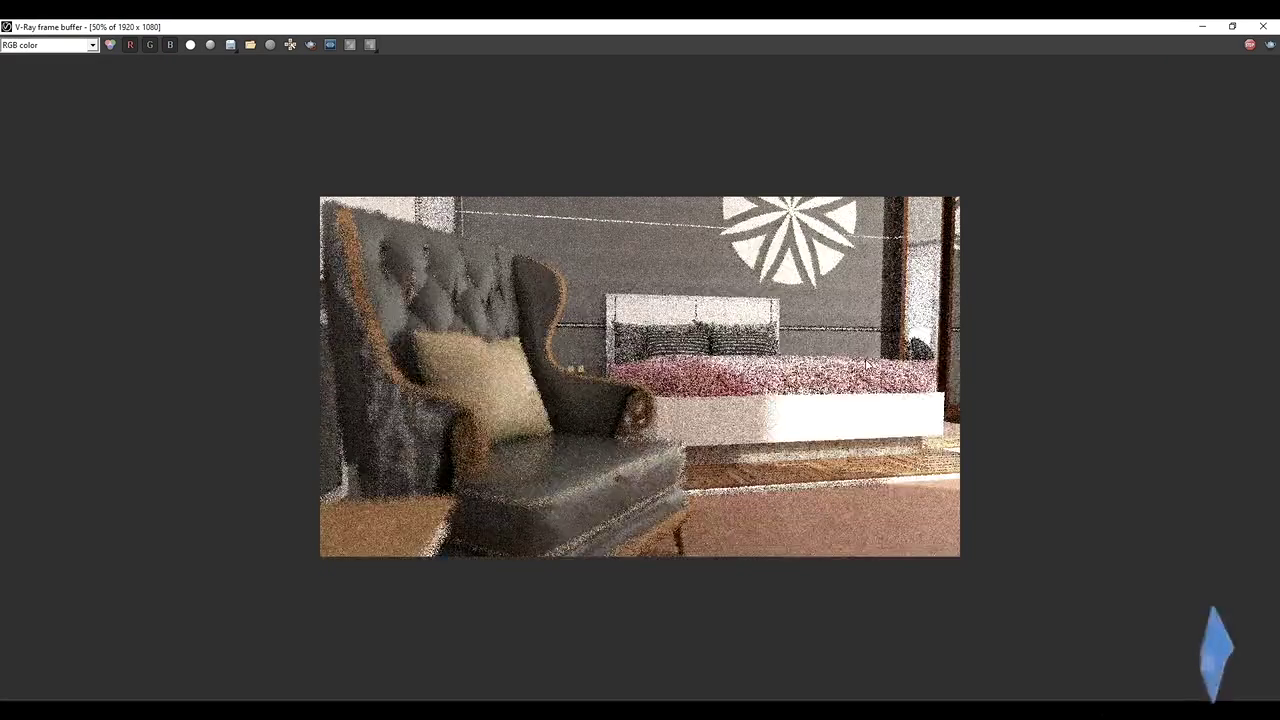
scroll(643, 351, "up", 2)
scroll(361, 497, "down", 2)
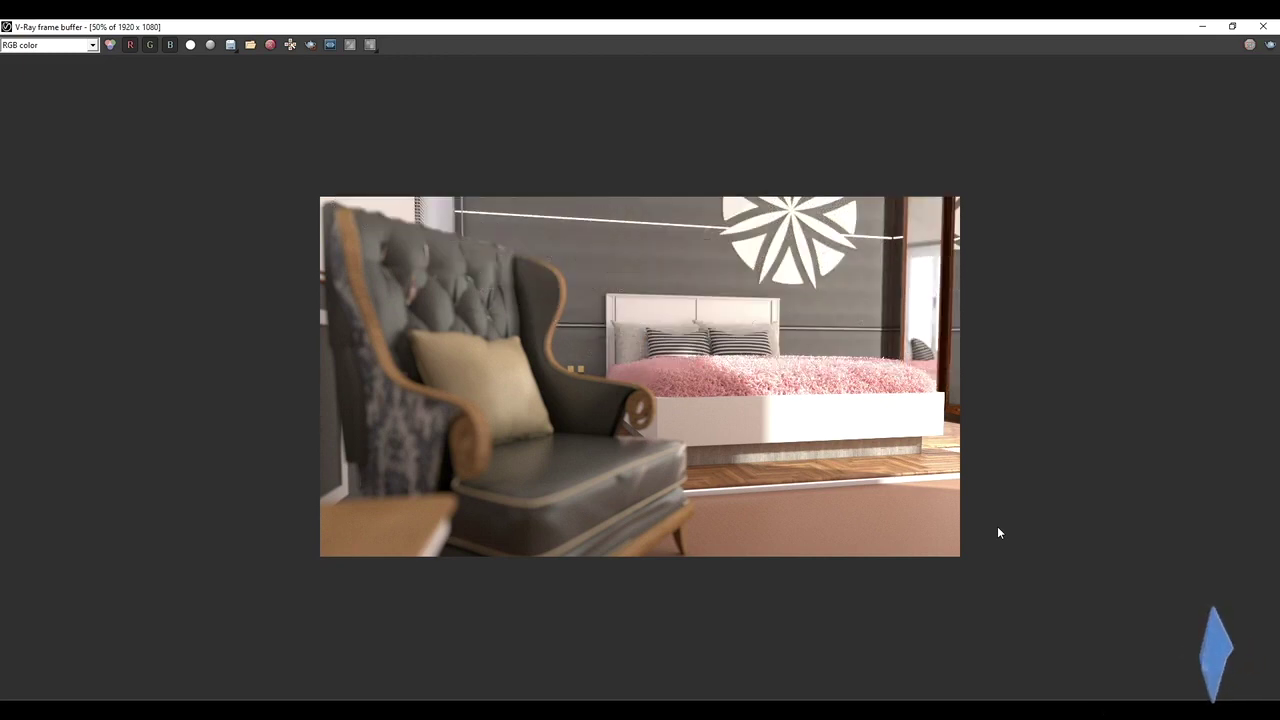
double_click(646, 652)
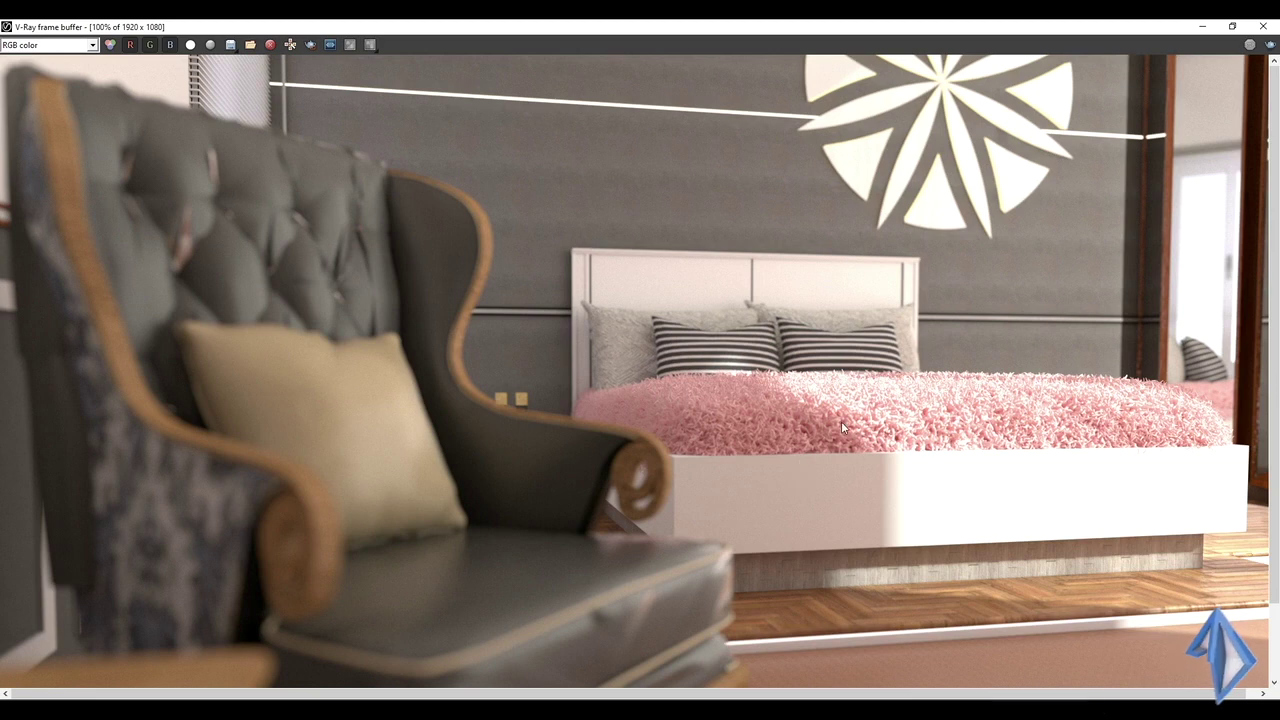
scroll(746, 410, "up", 1)
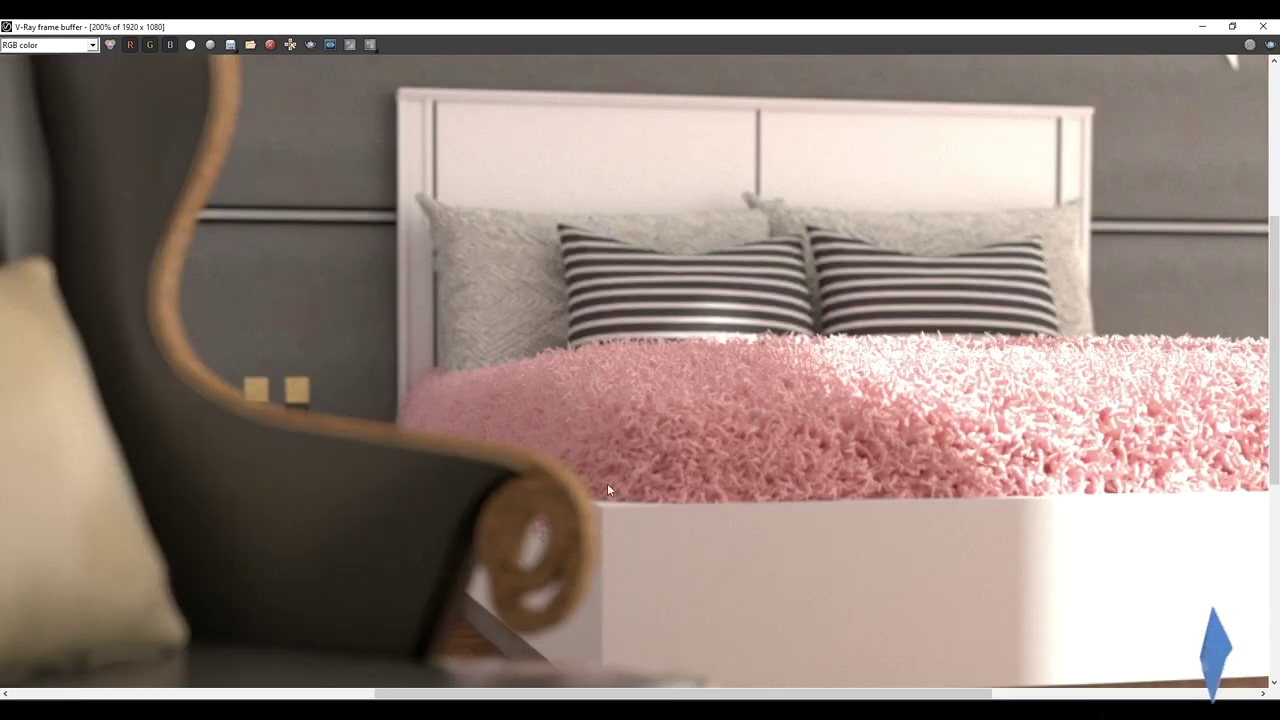
middle_click_drag(917, 392, 536, 280)
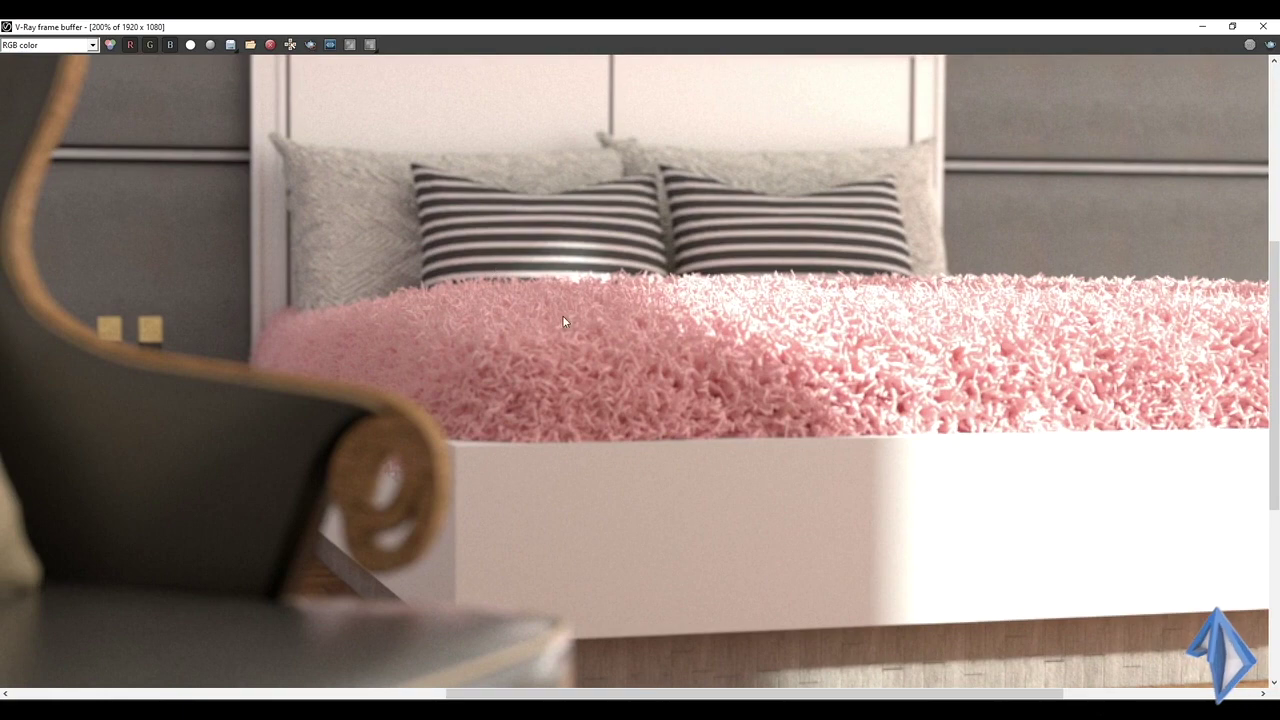
scroll(371, 220, "up", 1)
middle_click_drag(371, 220, 447, 276)
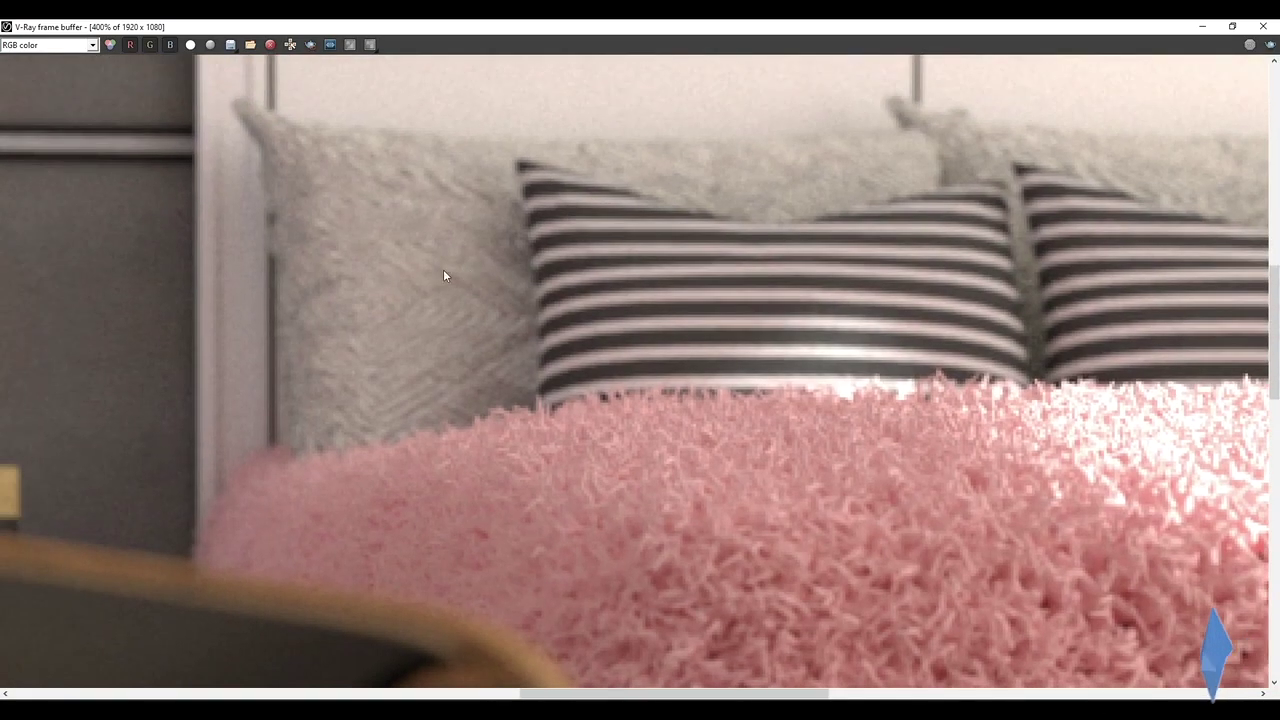
middle_click_drag(940, 171, 577, 248)
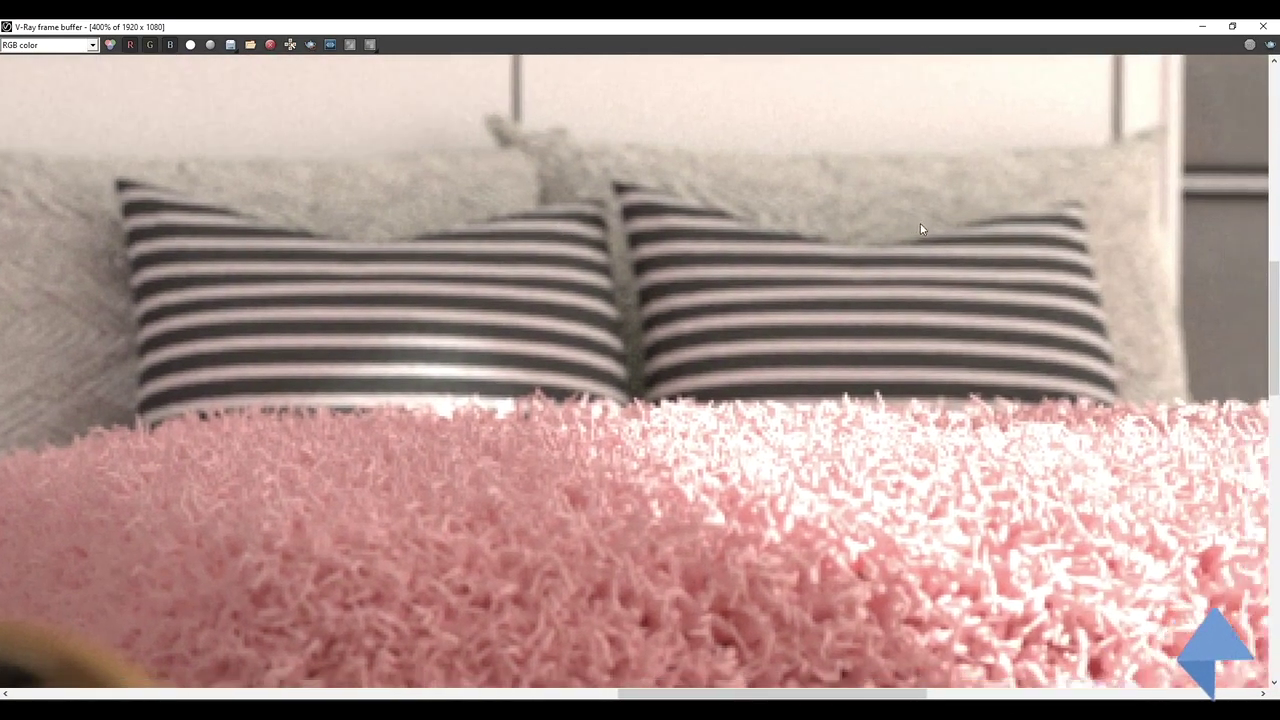
scroll(710, 287, "down", 2)
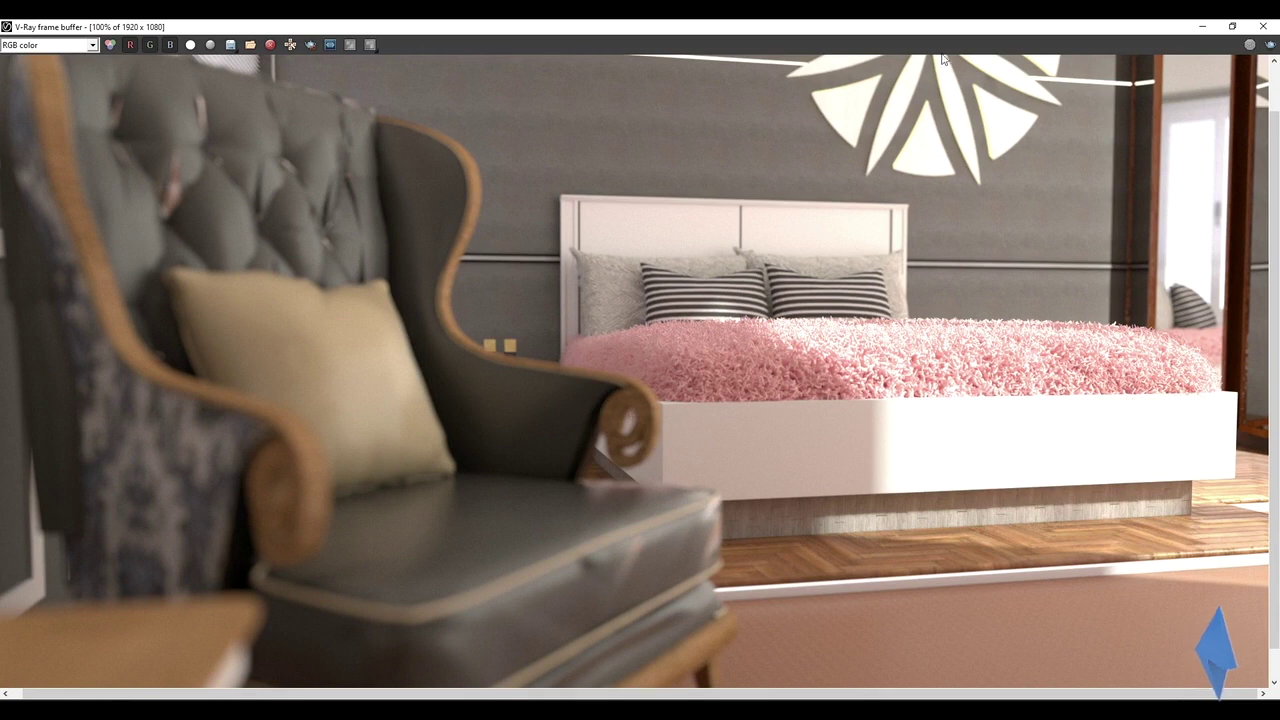
scroll(855, 257, "down", 2)
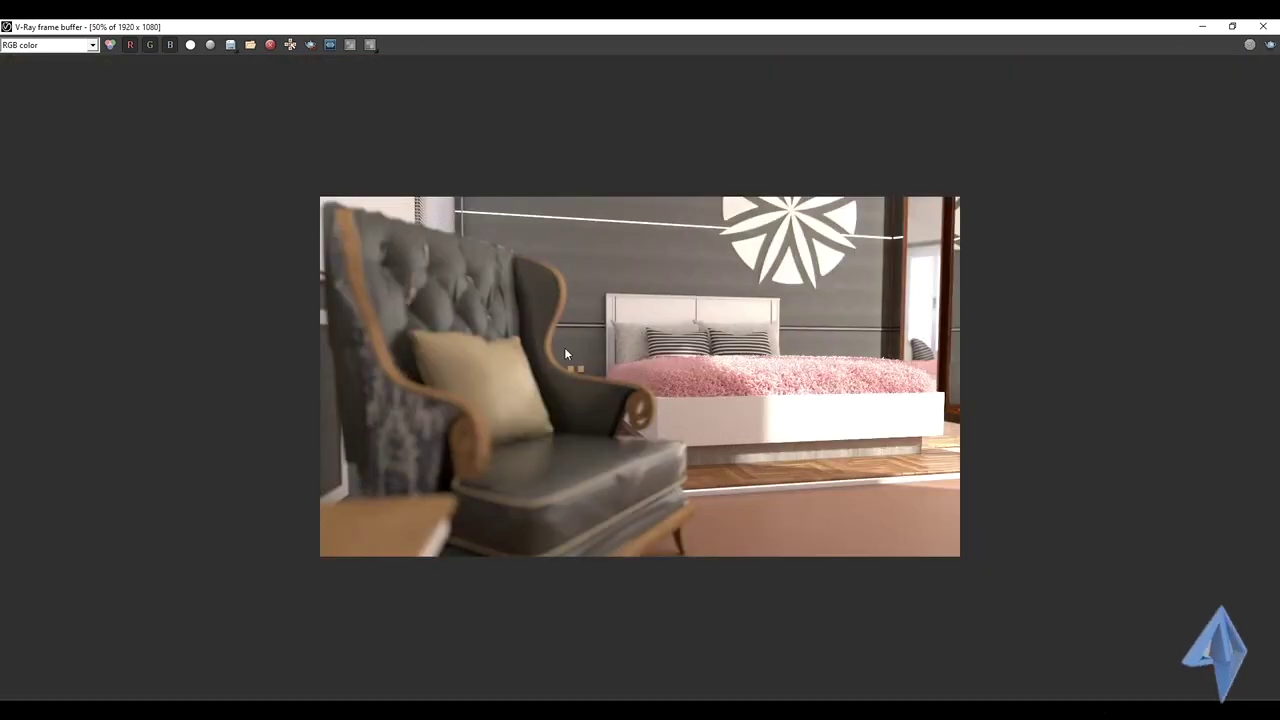
Step: Save the final render as a PNG image named MB - 2 in the projects folder
left_click(231, 46)
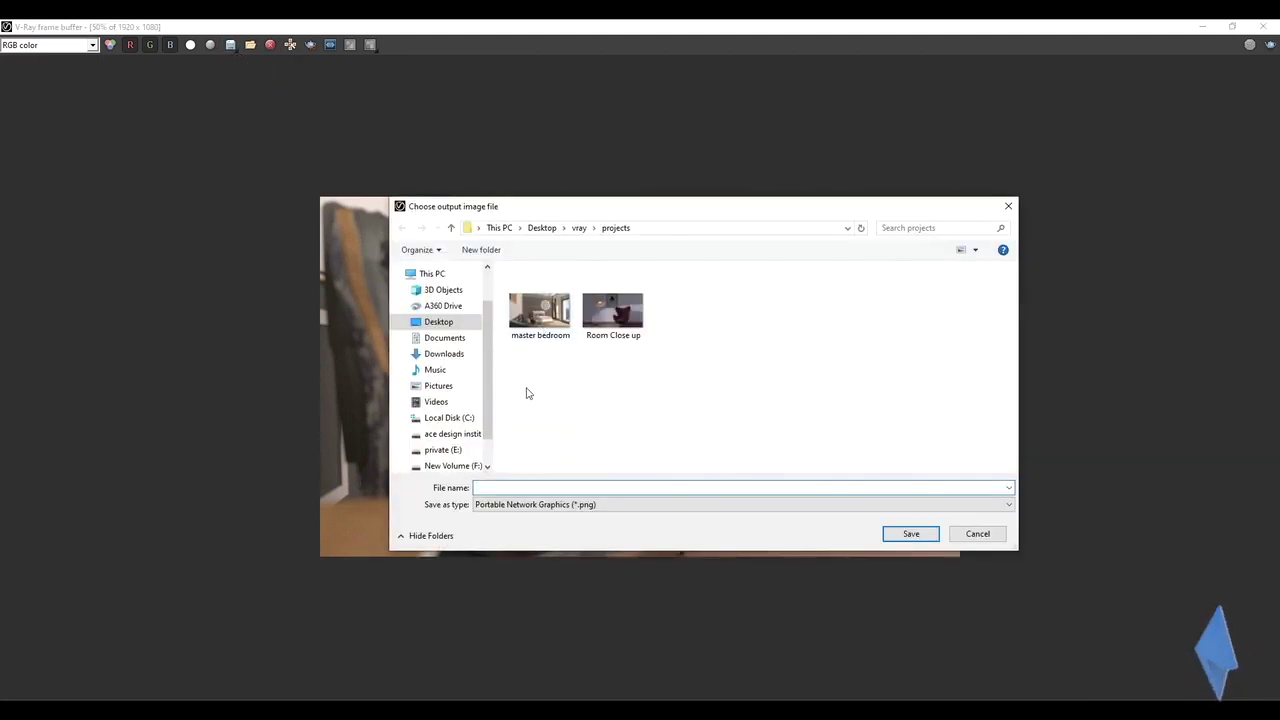
type("MB - 2")
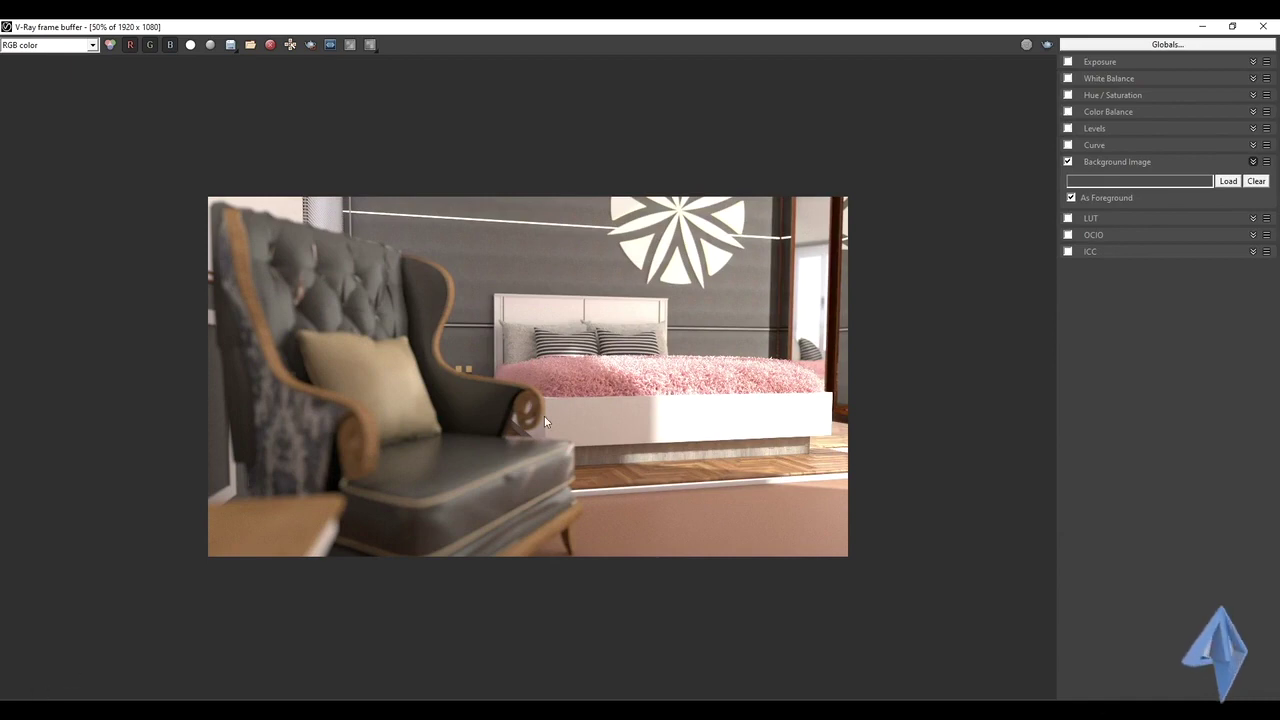
Step: Disable the background image correction and enable exposure correction with exposure -0.51, highlight burn 0.90 and contrast -0.05
left_click(1068, 161)
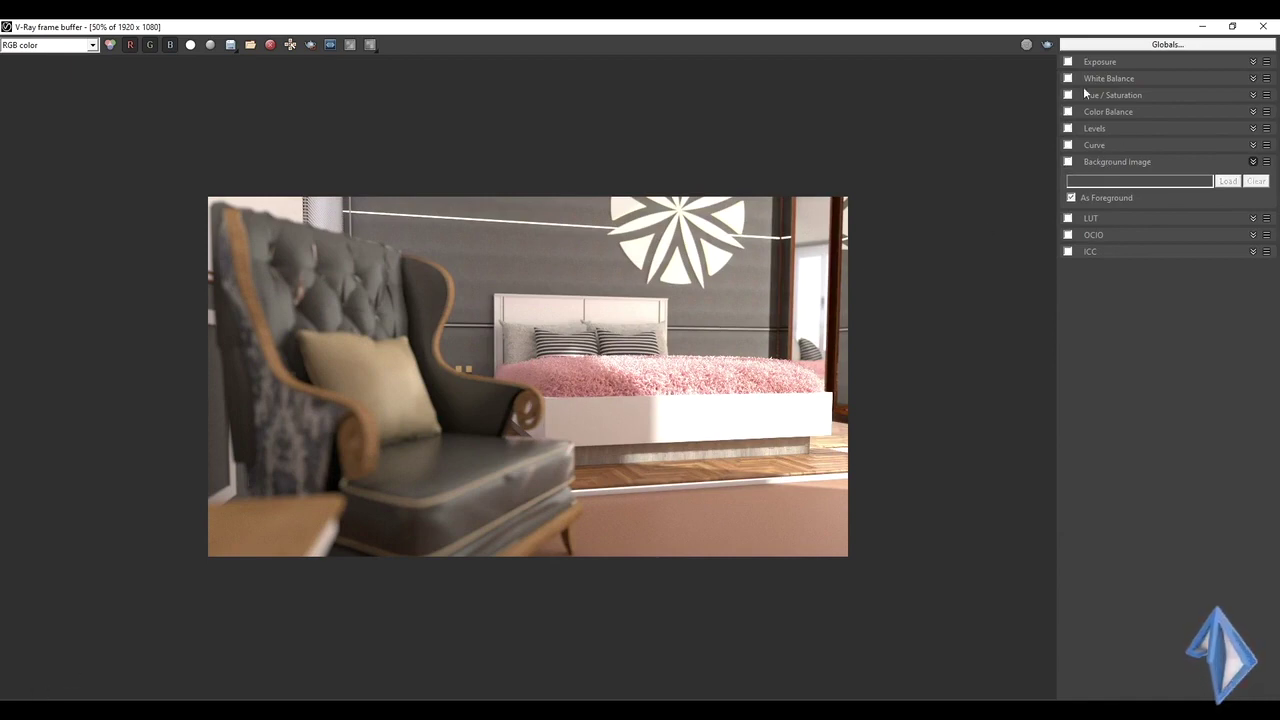
left_click(1253, 161)
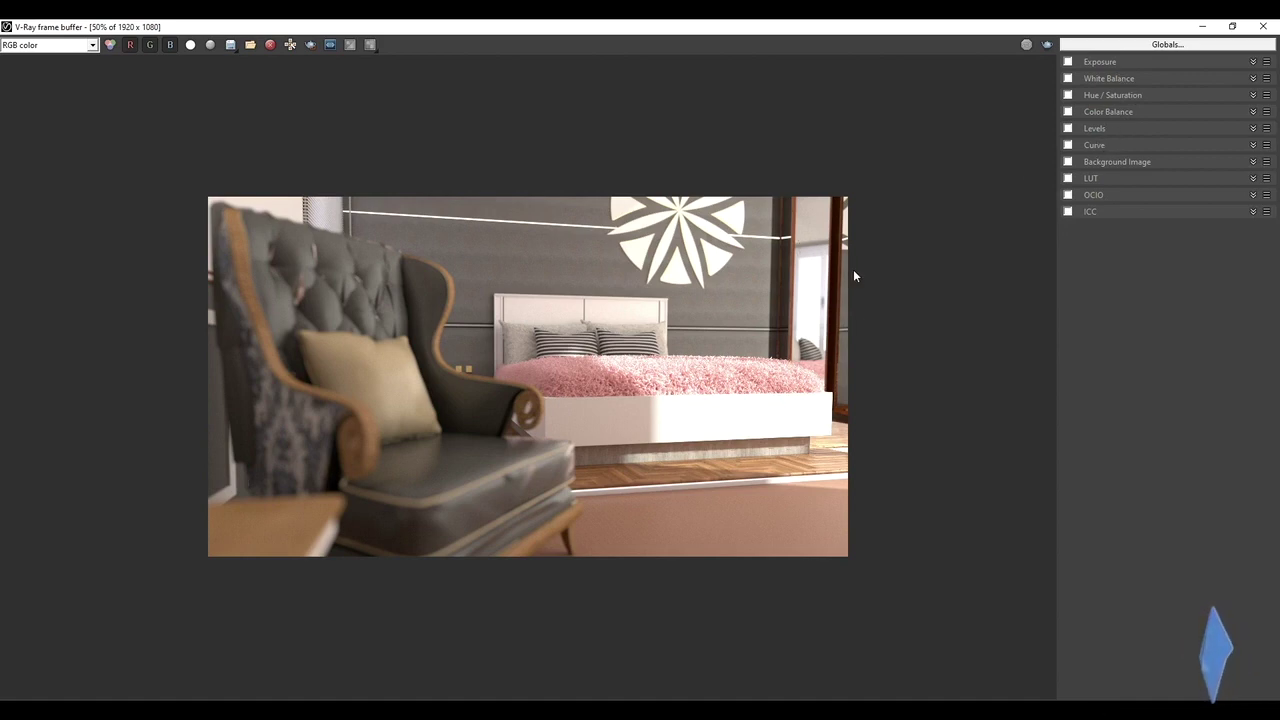
left_click(1120, 63)
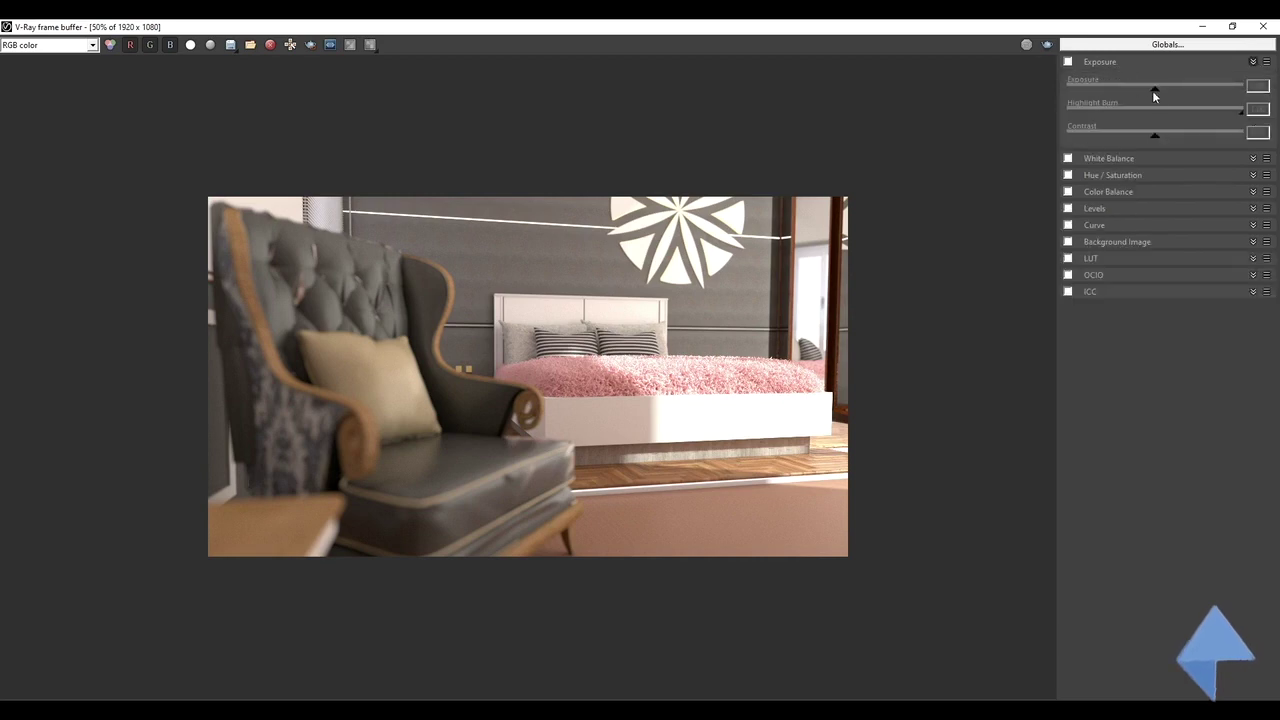
left_click(1068, 61)
left_click_drag(1166, 94, 1133, 96)
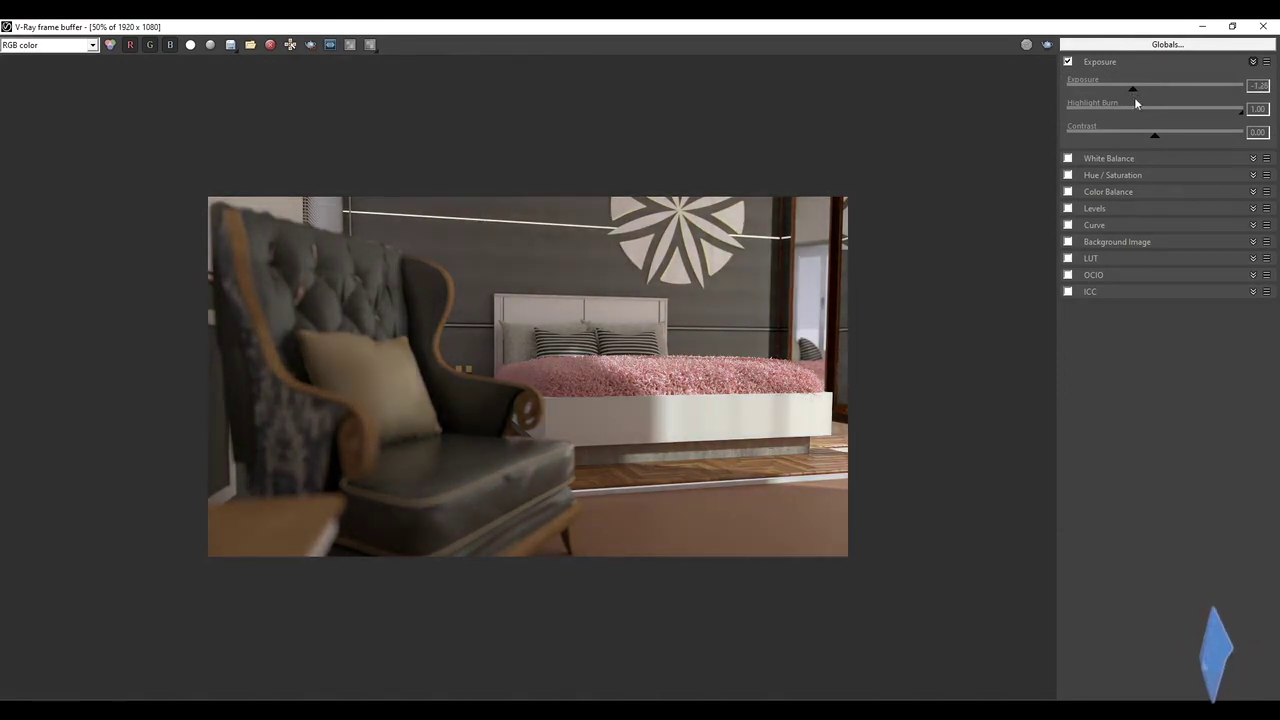
mouse_move(1241, 112)
left_mouse_down()
mouse_move(1123, 115)
mouse_move(1226, 115)
left_mouse_up()
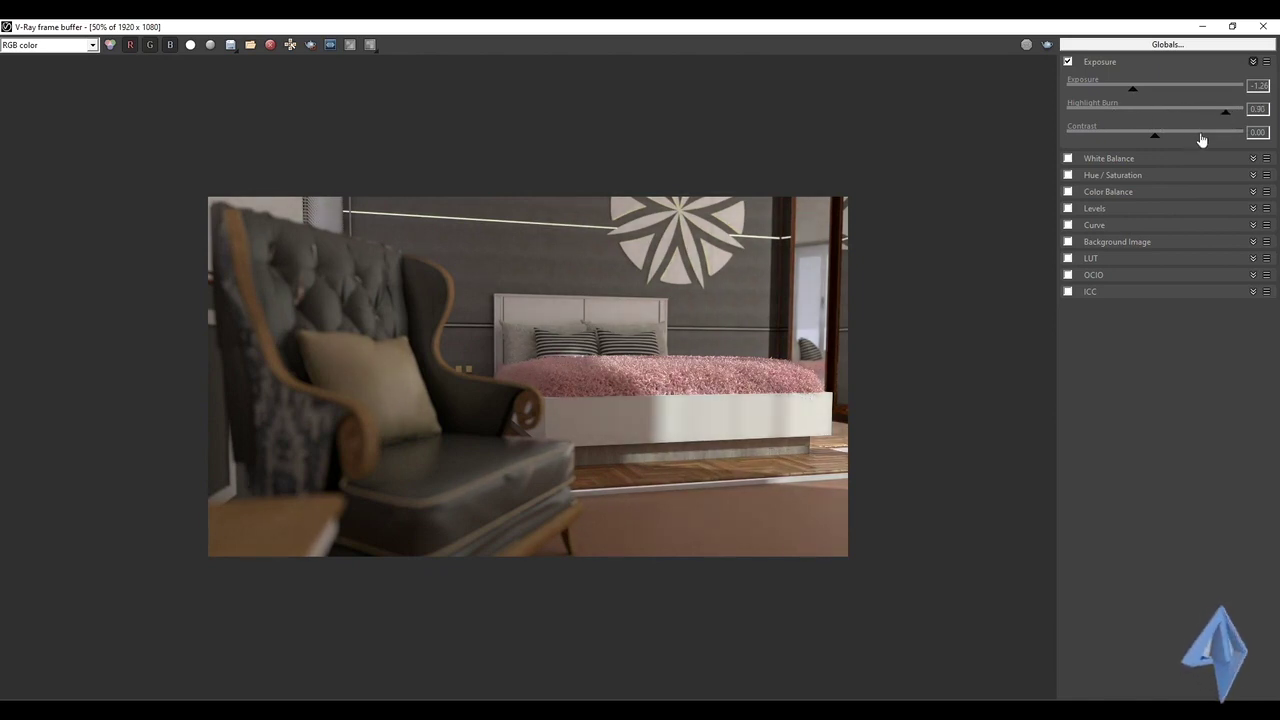
left_click_drag(1154, 136, 1140, 140)
left_click_drag(1134, 94, 1150, 140)
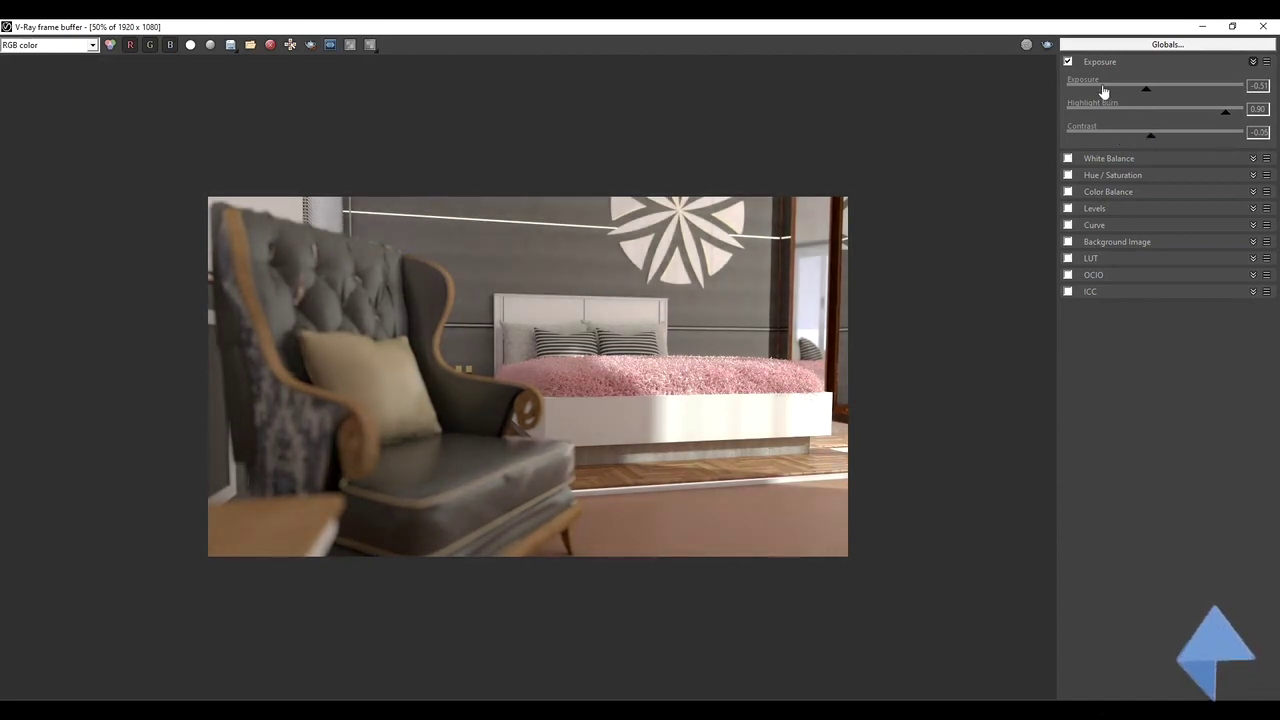
Step: Compare the render with and without the exposure correction, leaving the correction enabled
left_click(1068, 62)
left_click(1068, 62)
left_click(1068, 62)
left_click(1068, 62)
left_click(1068, 62)
left_click(1068, 62)
left_click(1068, 62)
left_click(1068, 62)
left_click(1068, 62)
left_click(1068, 62)
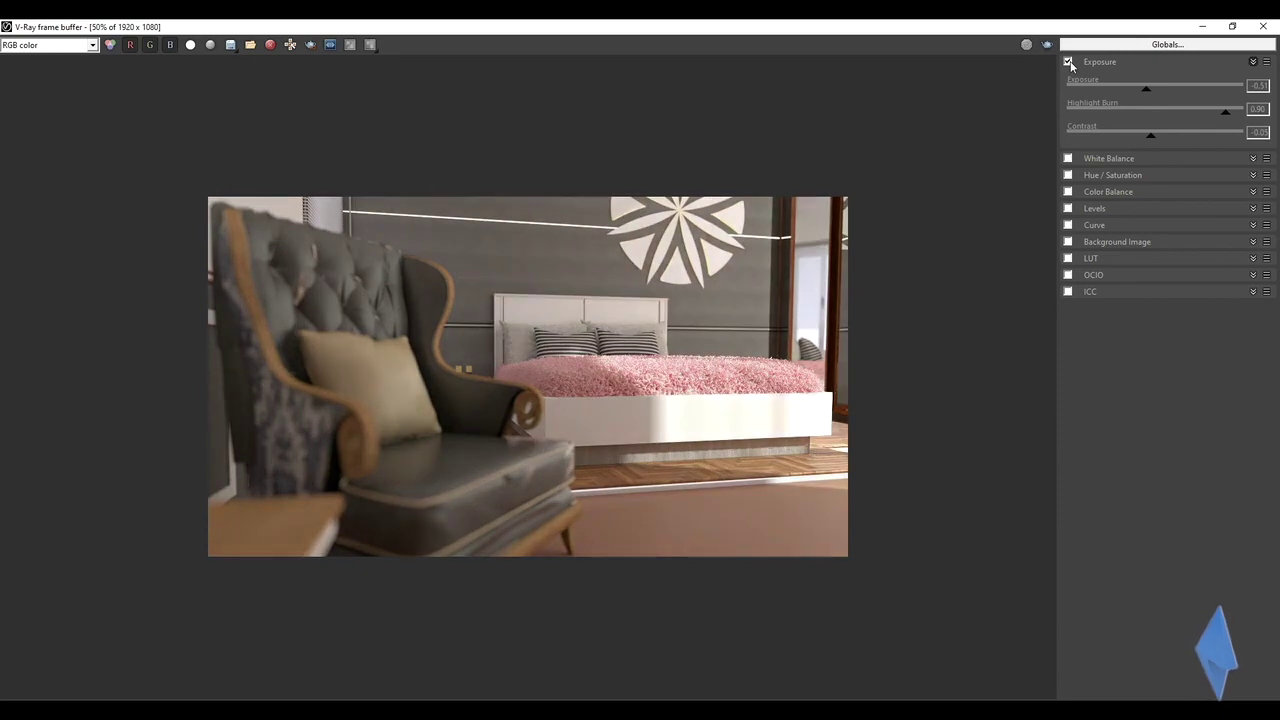
Step: Enable white balance correction and cool the image with a temperature of about 5509
left_click(1069, 158)
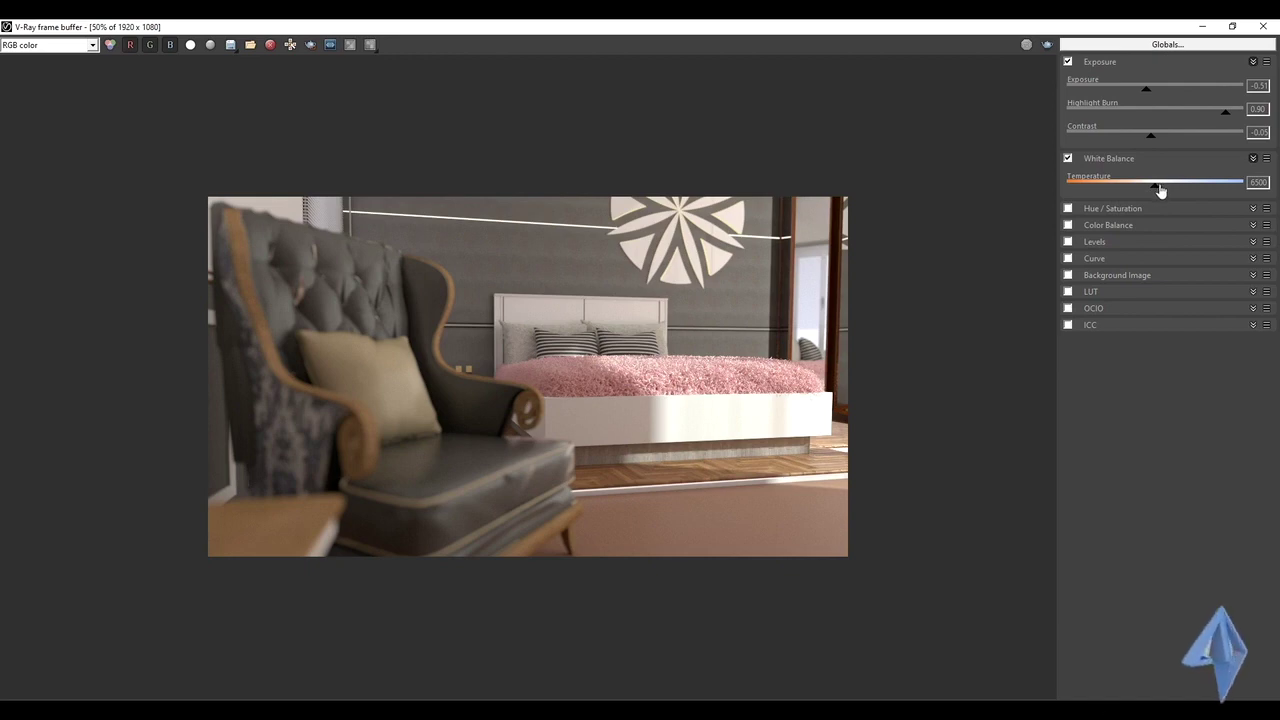
mouse_move(1152, 191)
left_mouse_down()
mouse_move(1194, 192)
mouse_move(1136, 194)
mouse_move(1214, 191)
mouse_move(1140, 191)
left_mouse_up()
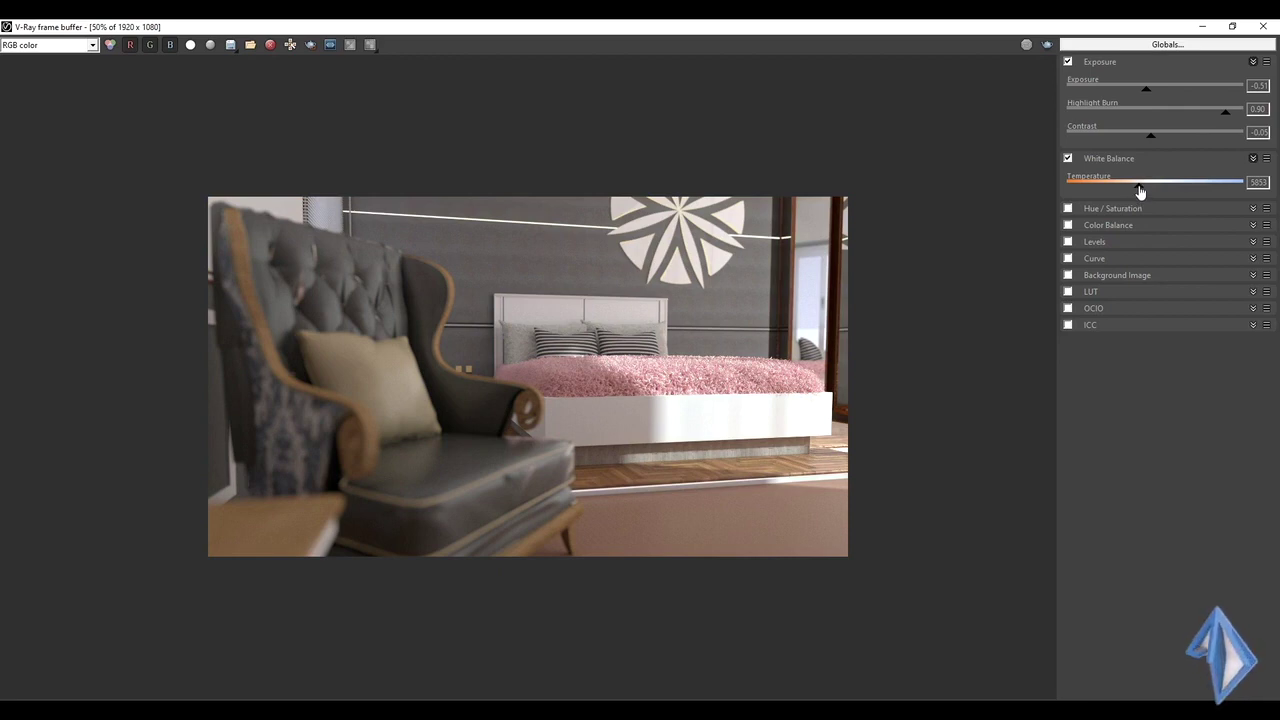
mouse_move(1140, 191)
left_mouse_down()
mouse_move(1177, 190)
mouse_move(1131, 191)
left_mouse_up()
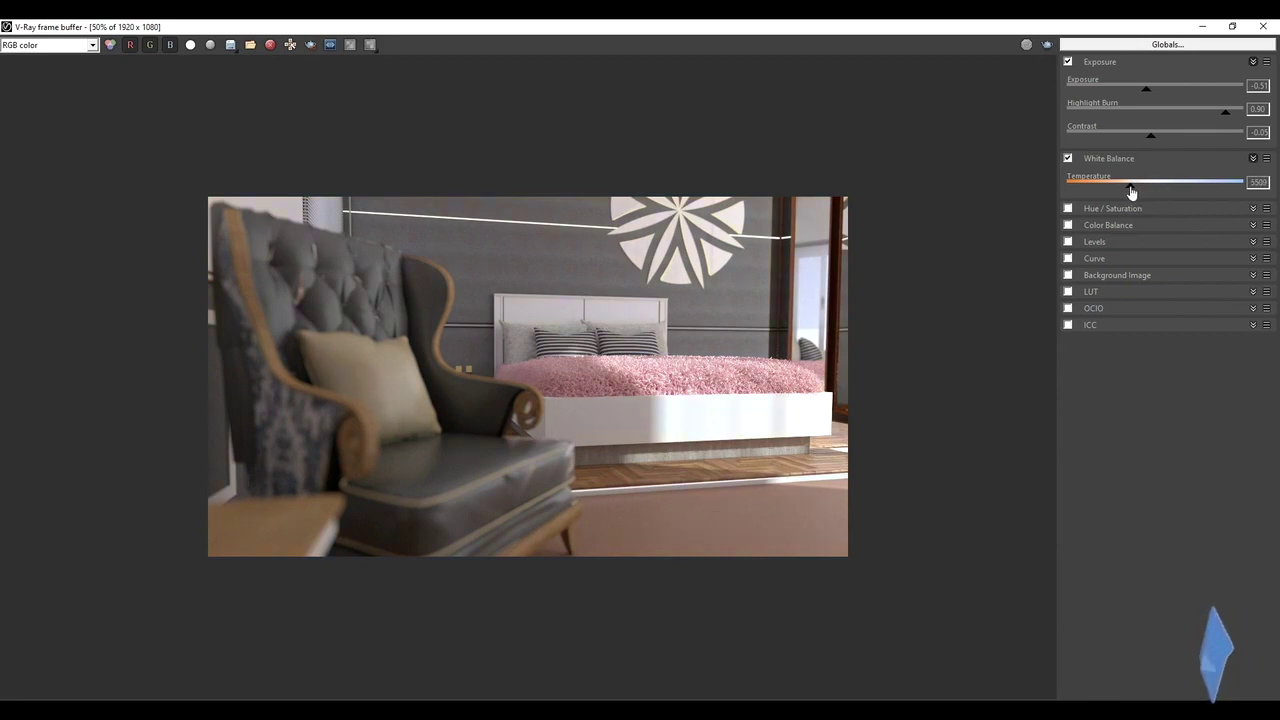
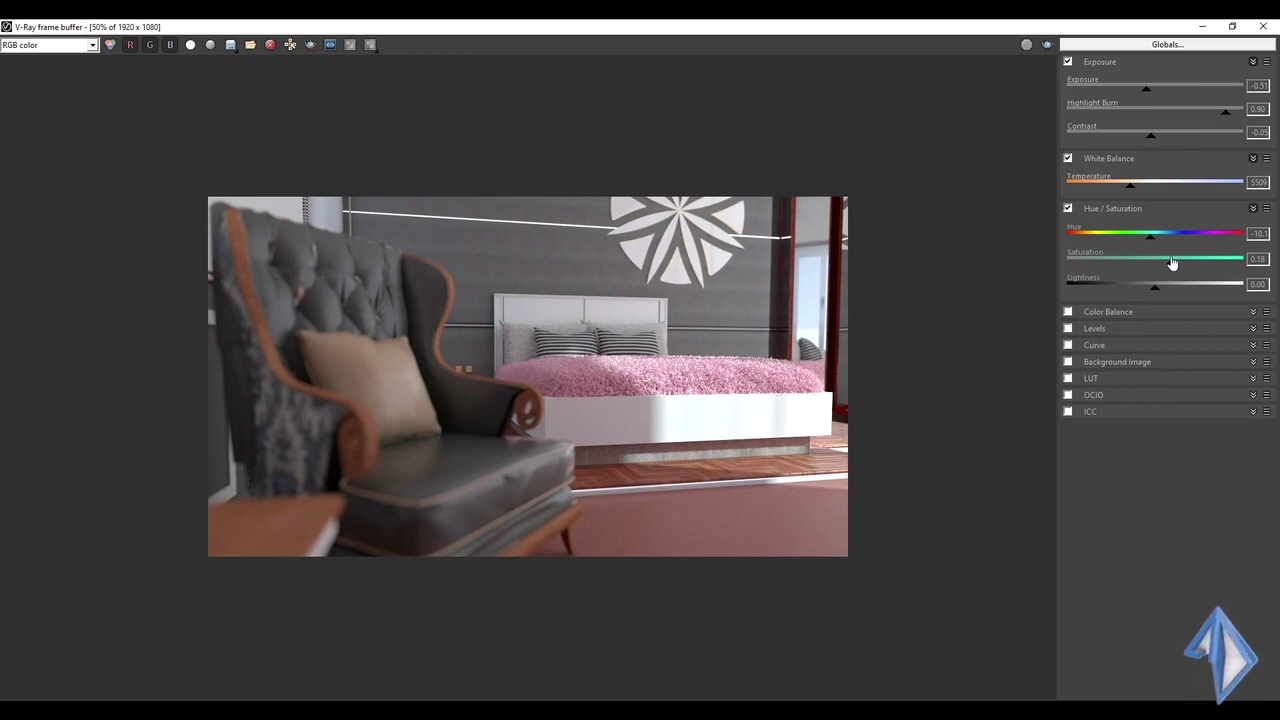
Step: Lower the render's saturation correction to -0.18 and fine-tune the lightness to 0.00
left_click_drag(1172, 262, 1143, 264)
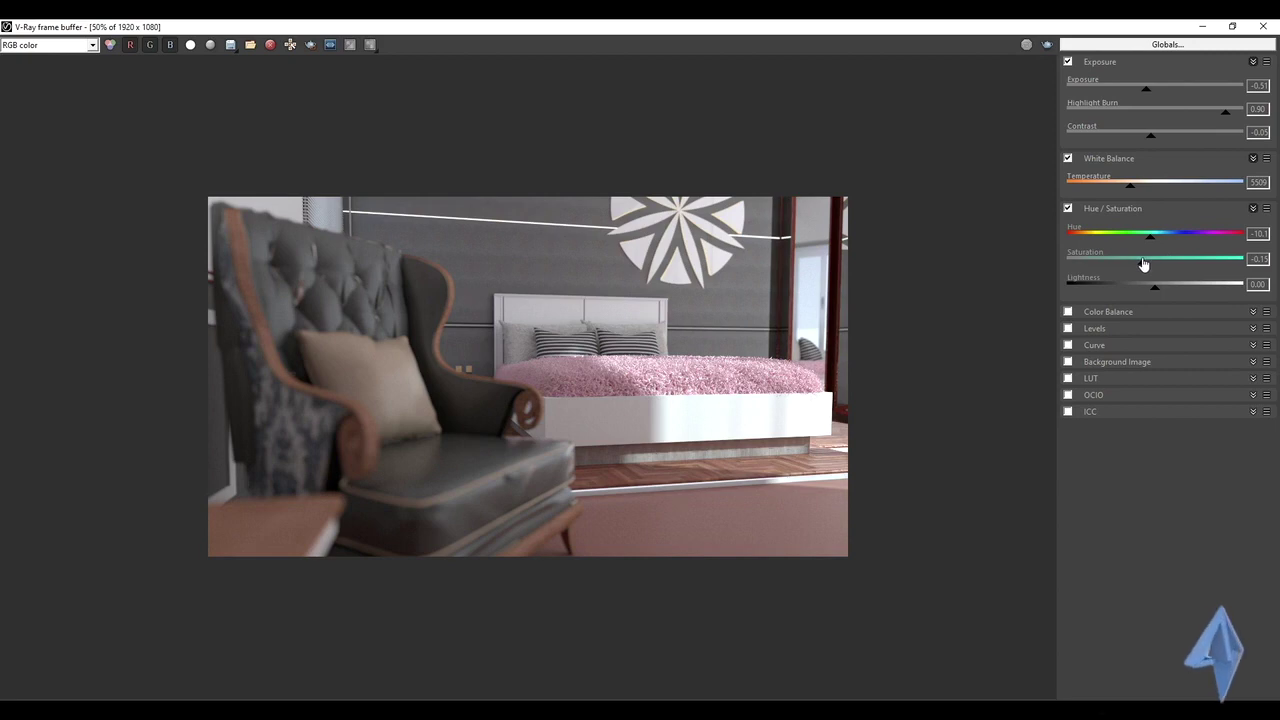
mouse_move(1145, 263)
left_mouse_down()
mouse_move(1181, 263)
mouse_move(1140, 271)
left_mouse_up()
left_click_drag(1155, 296, 1157, 295)
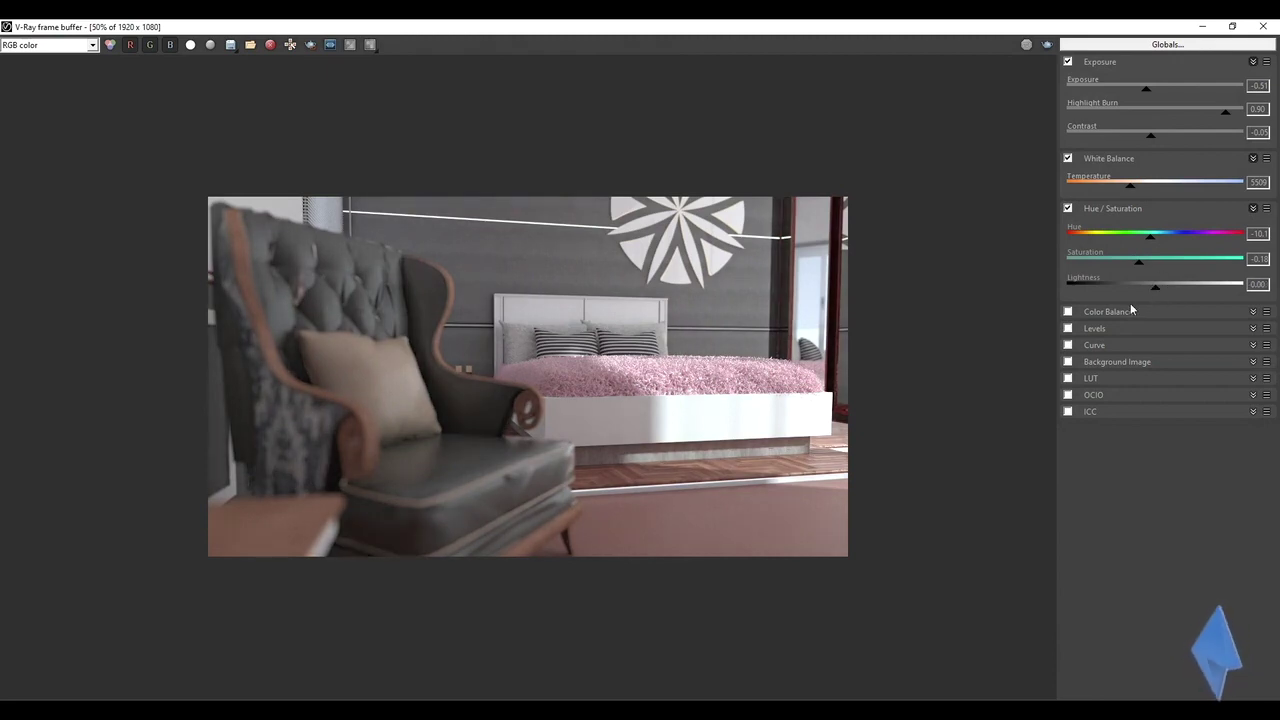
Step: Compare the render with and without the hue/saturation correction, leaving the correction enabled
left_click(1068, 209)
left_click(1068, 209)
left_click(1068, 209)
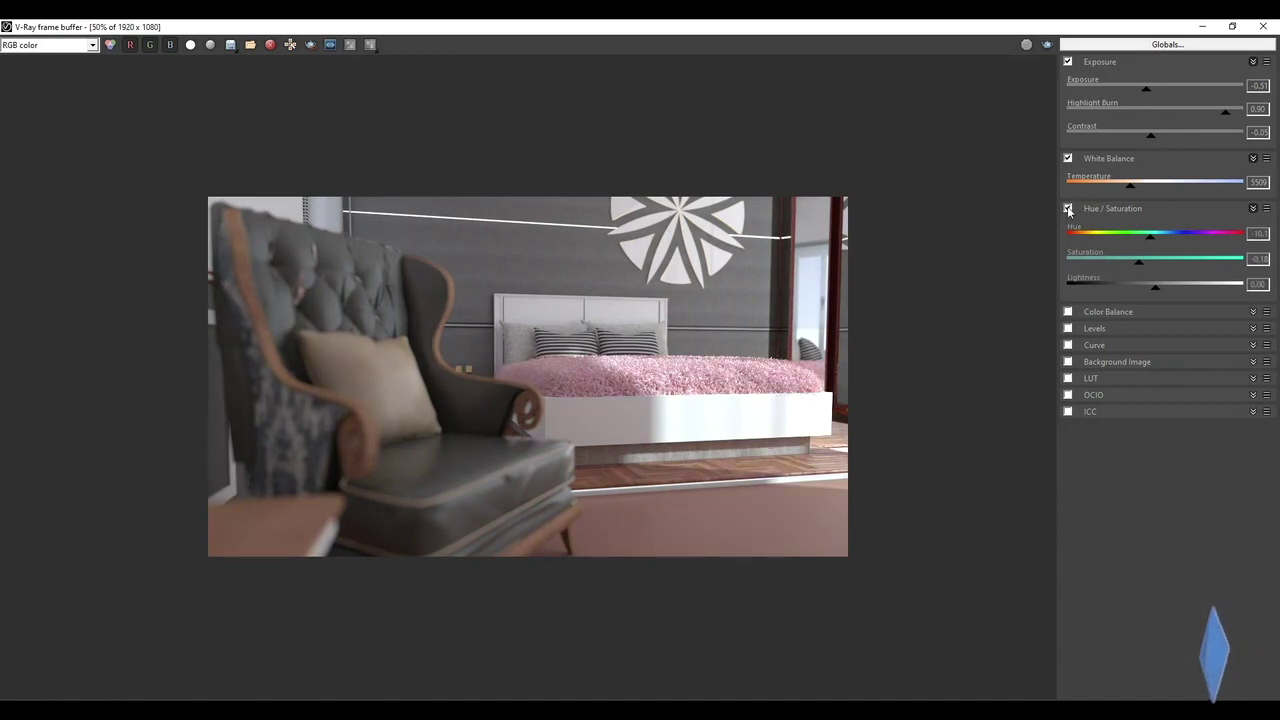
left_click(1068, 209)
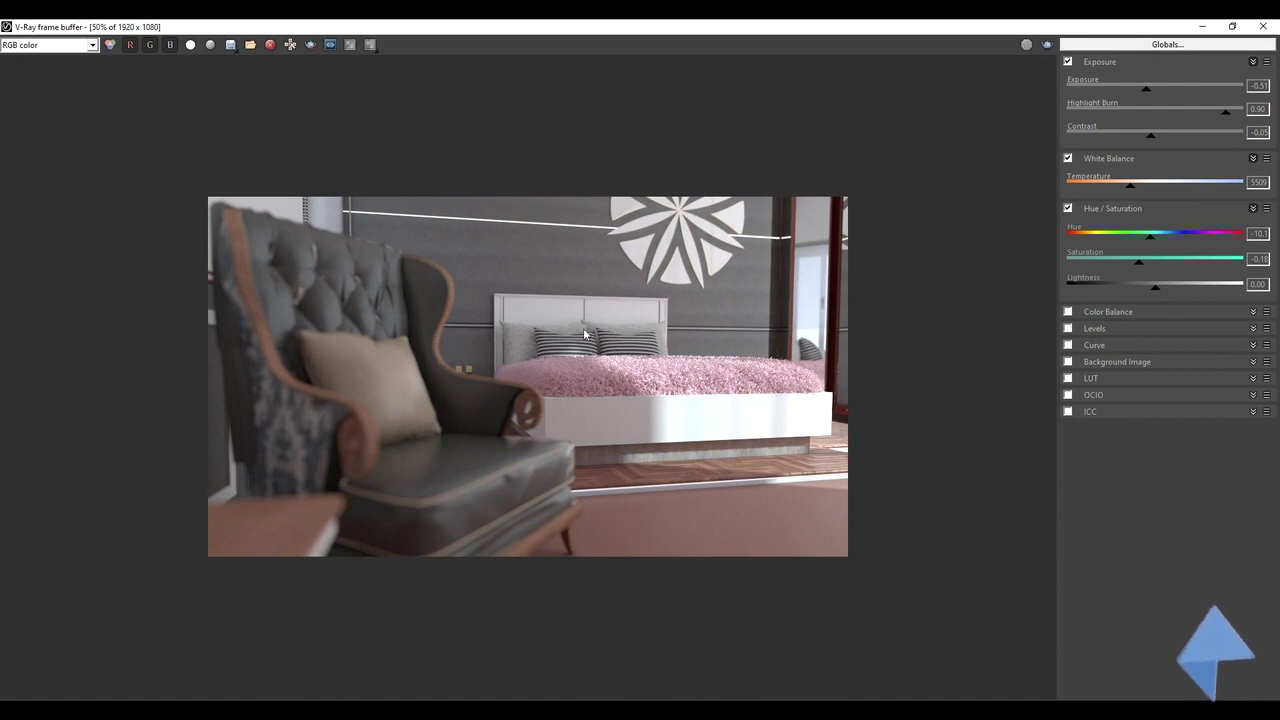
left_click(1068, 208)
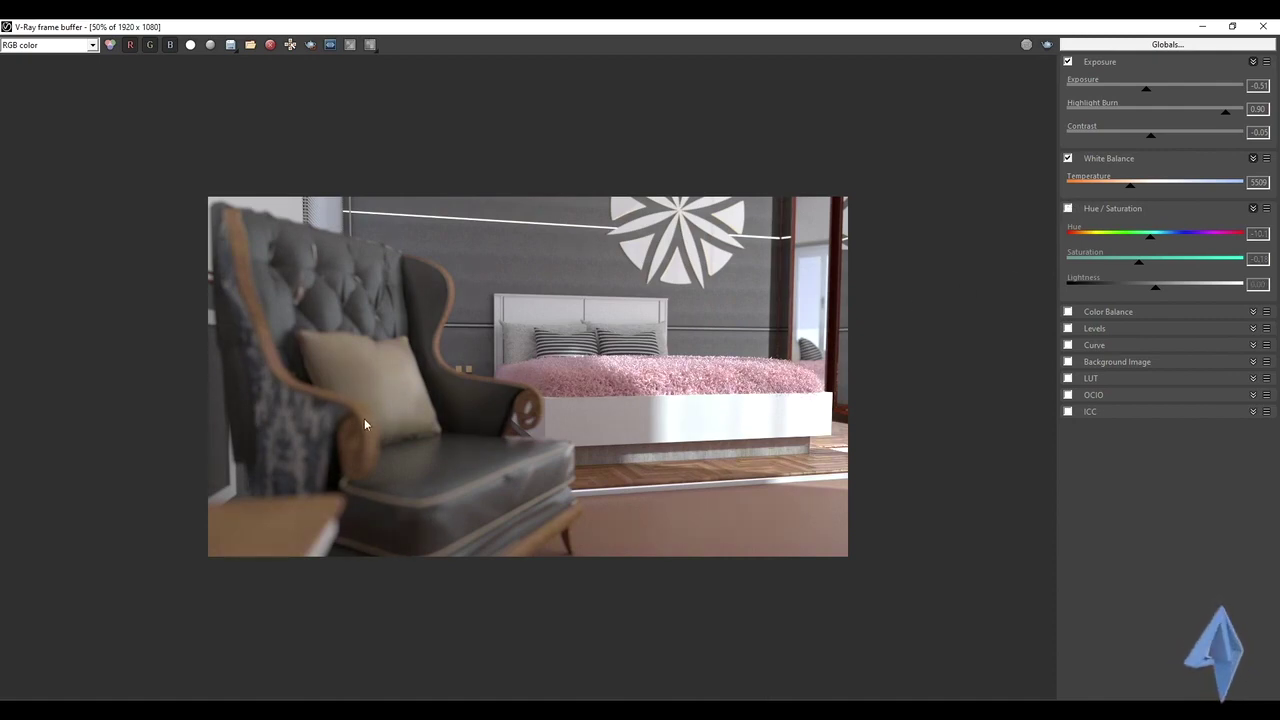
left_click(1068, 208)
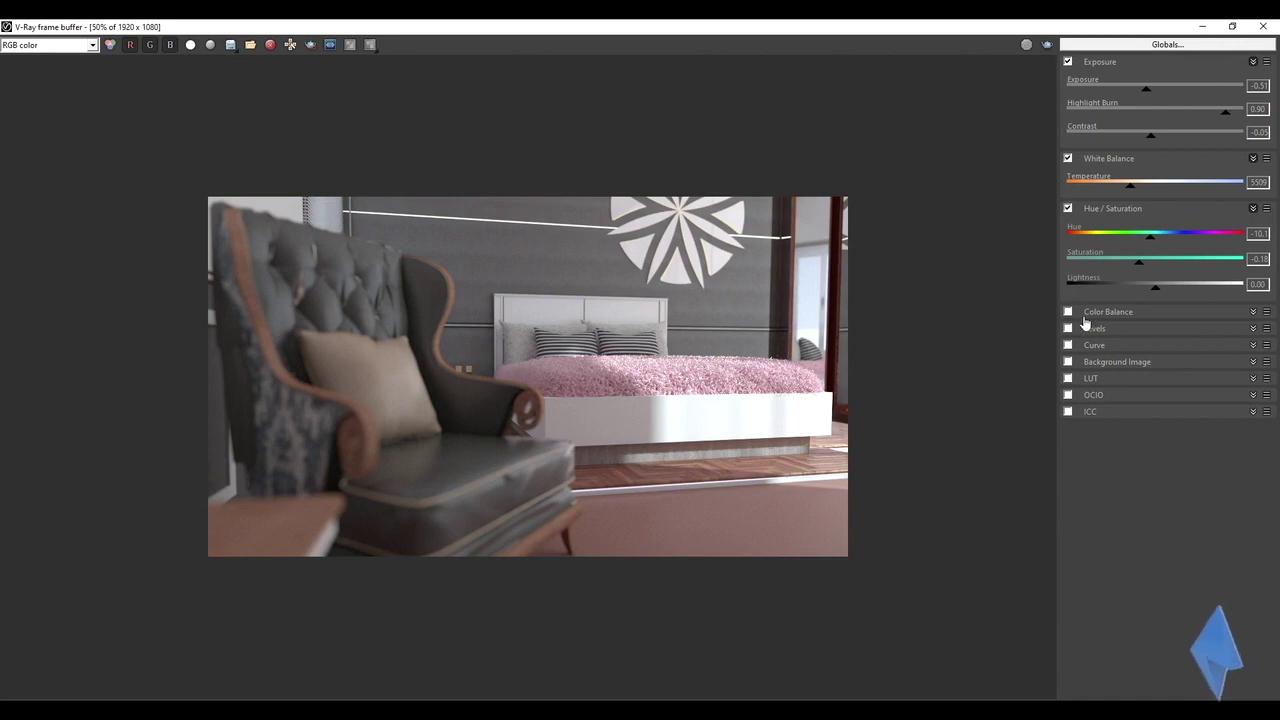
Step: Collapse the settings of the Hue / Saturation, White Balance and Exposure corrections
left_click(1253, 208)
left_click(1254, 159)
left_click(1253, 61)
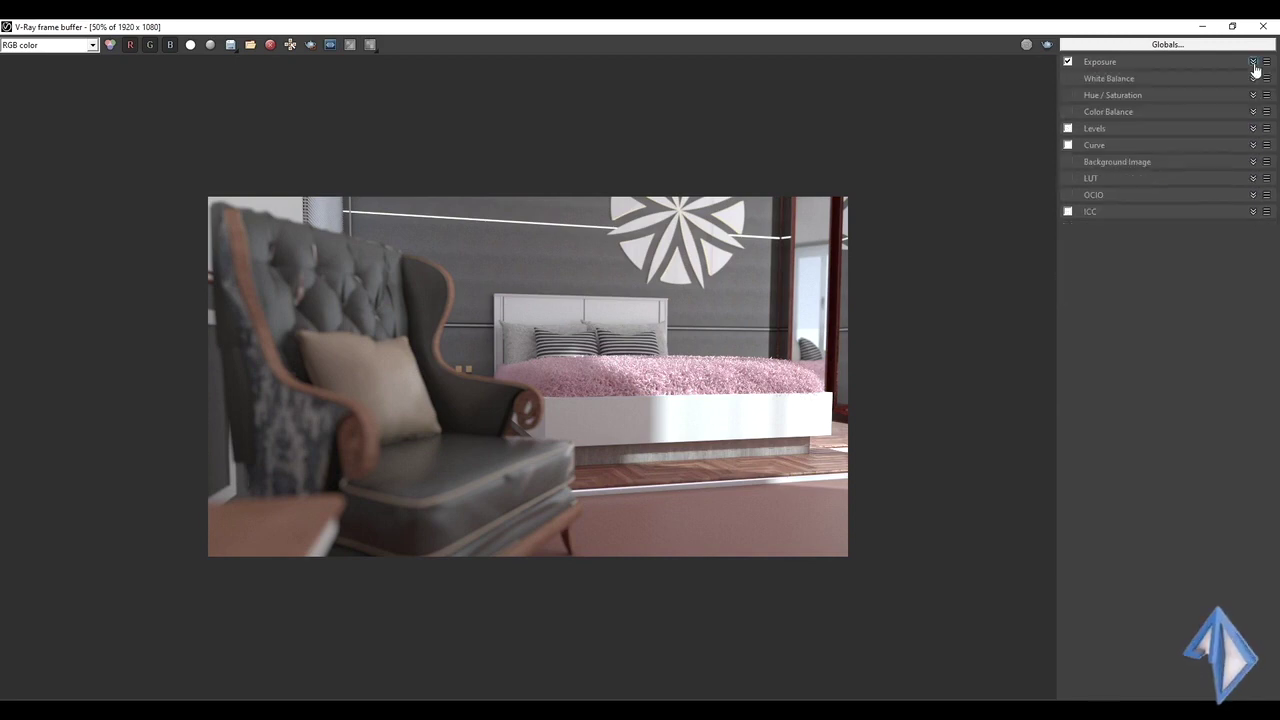
Step: Look through the Color Balance, Levels and Curve correction settings without enabling any of them
left_click(1141, 108)
left_click(1068, 112)
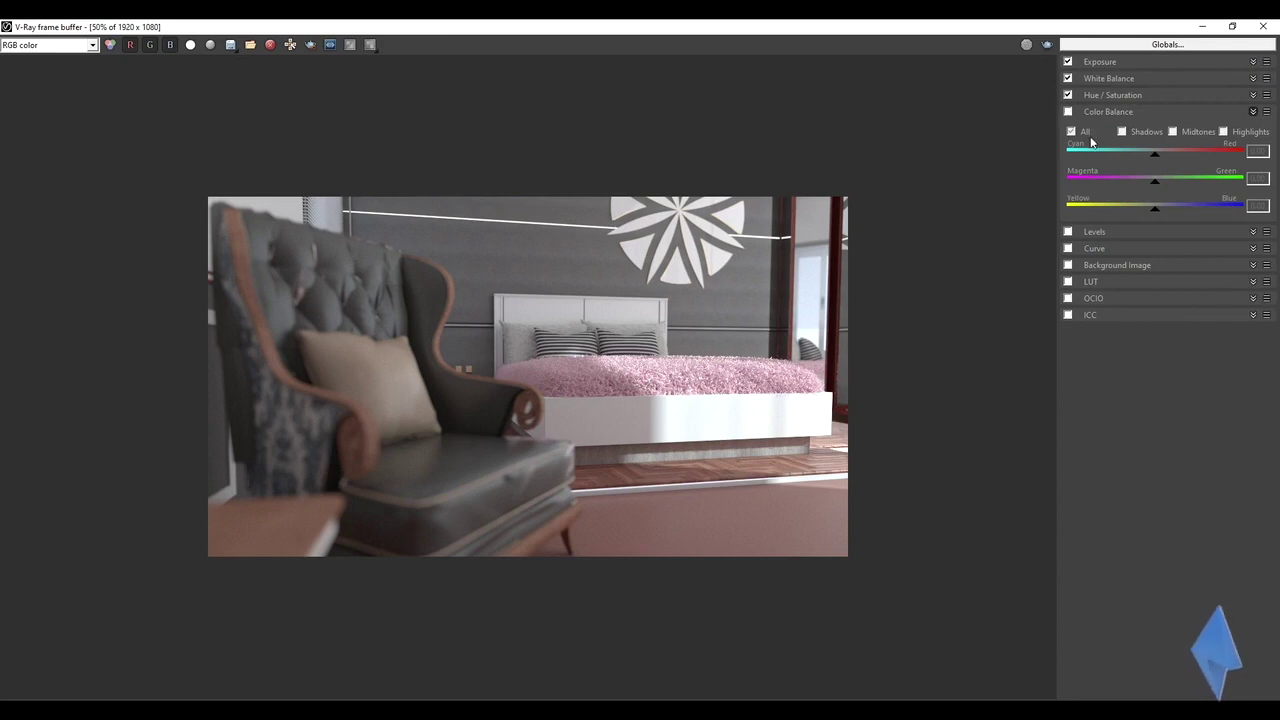
left_click(1129, 113)
left_click(1125, 129)
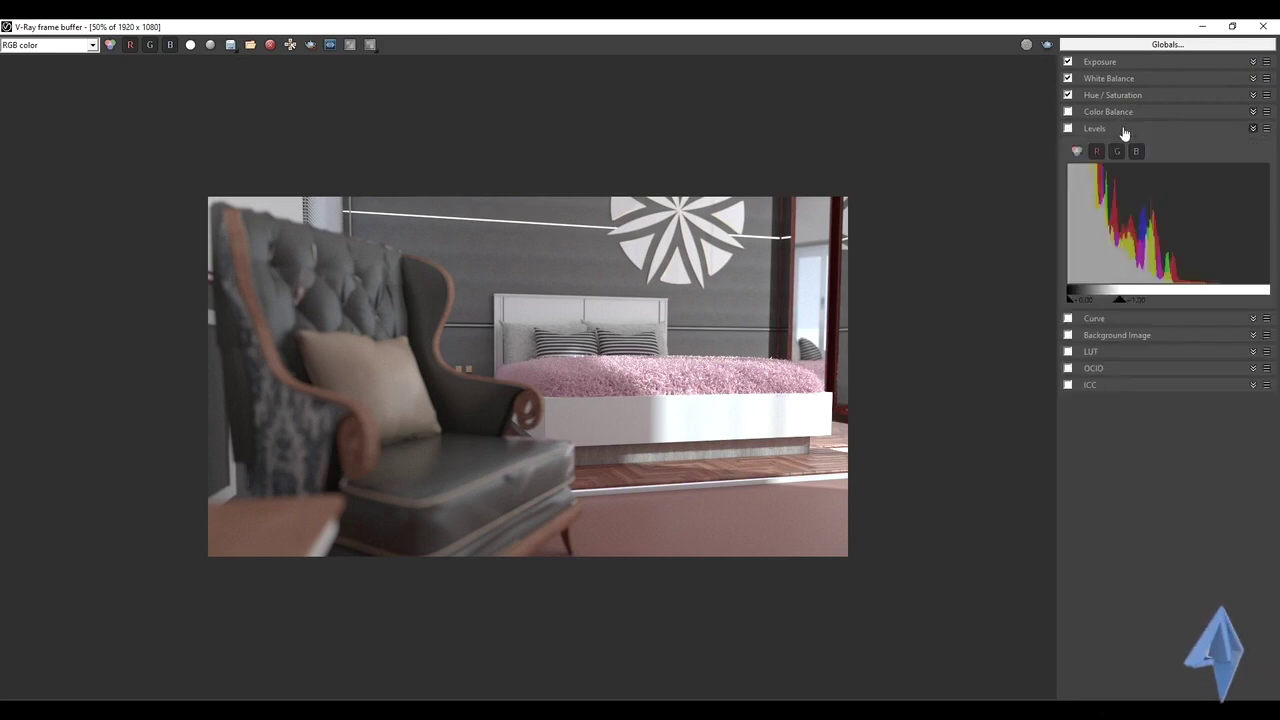
left_click(1124, 130)
left_click(1119, 146)
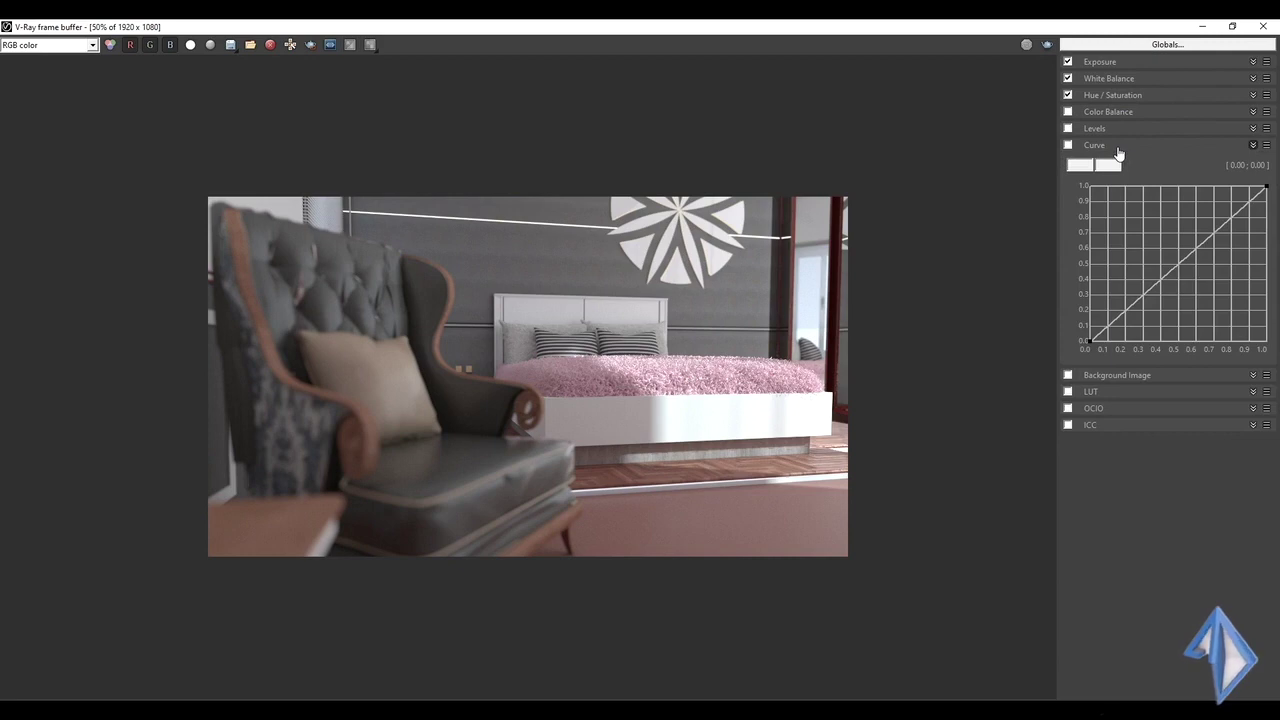
left_click(1119, 148)
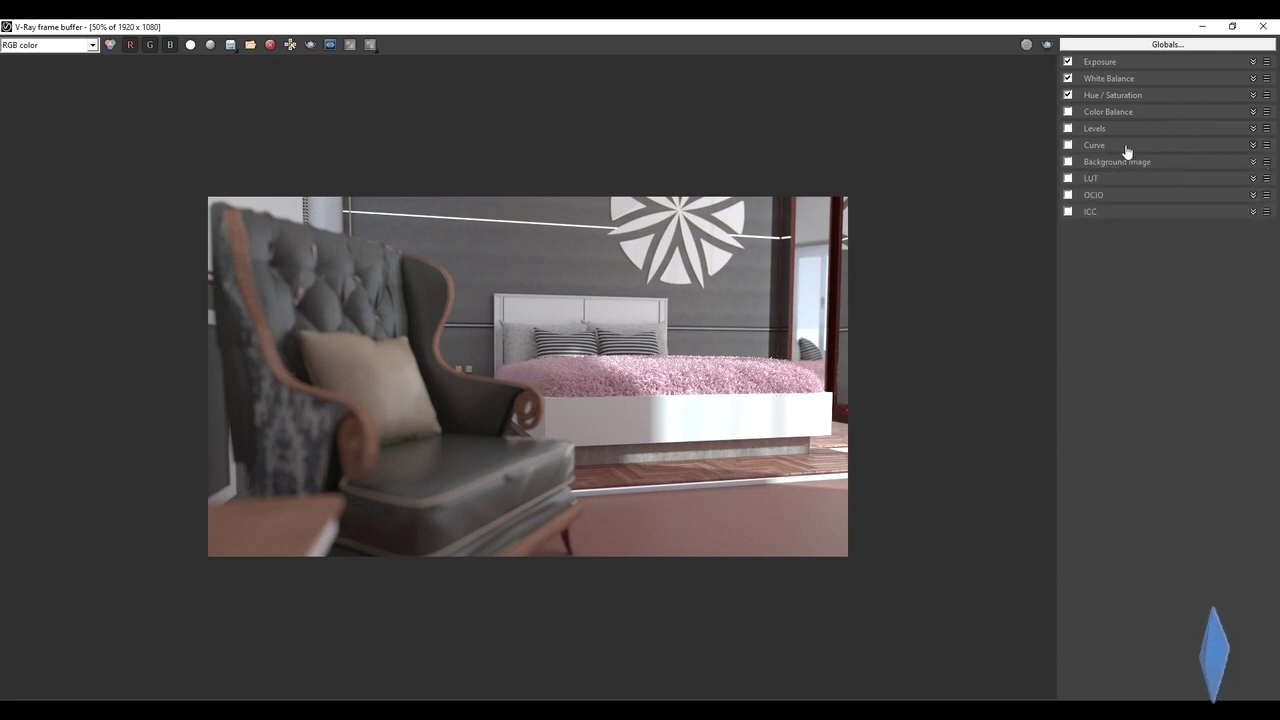
Step: Enable the curve correction and pull the curve below the diagonal with a midtone point and an upper point at 0.78, 0.64
left_click(1126, 147)
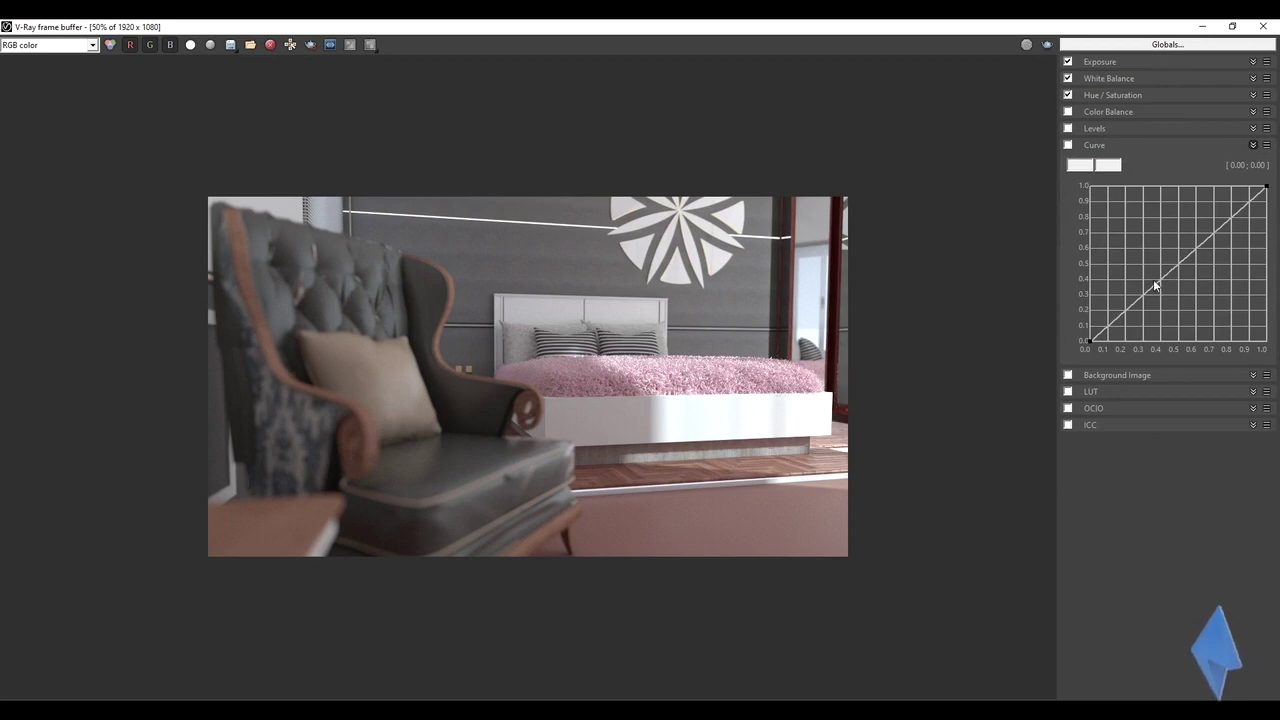
left_click(1067, 145)
left_click_drag(1241, 207, 1227, 242)
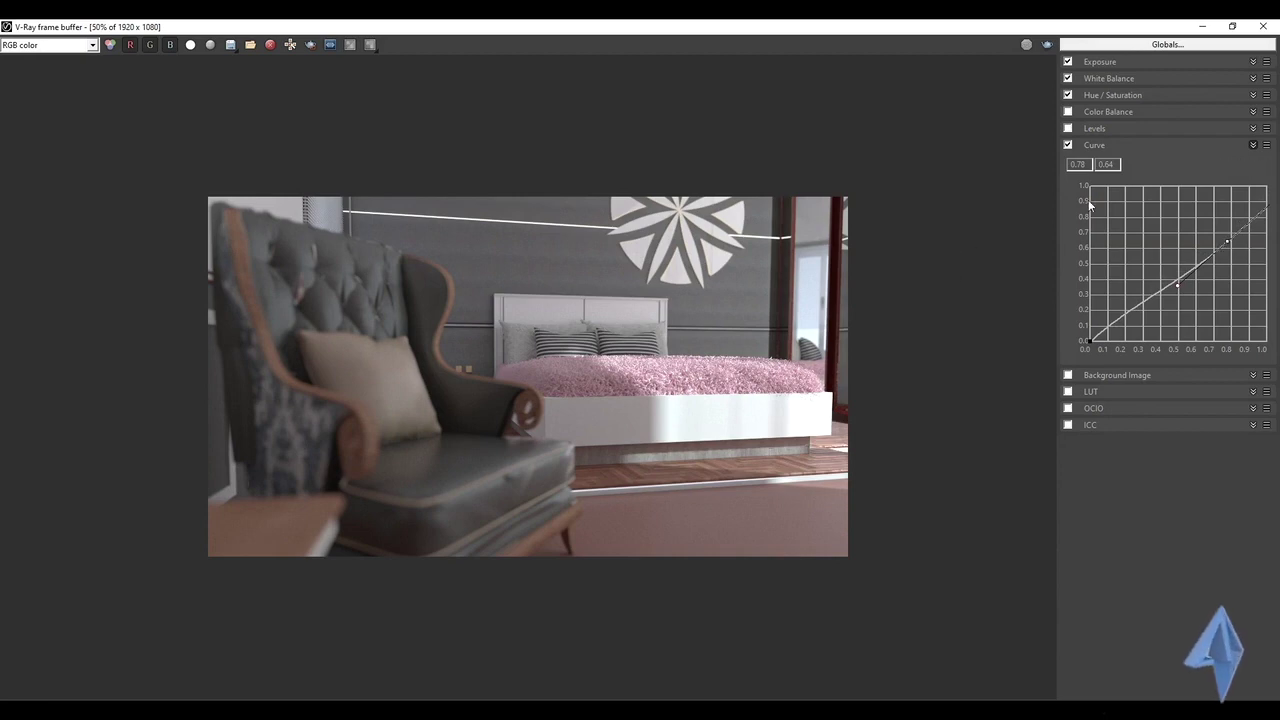
Step: Compare the render with and without the curve correction, leaving it enabled, and inspect the bed and its blanket up close
left_click(1067, 145)
left_click(1067, 145)
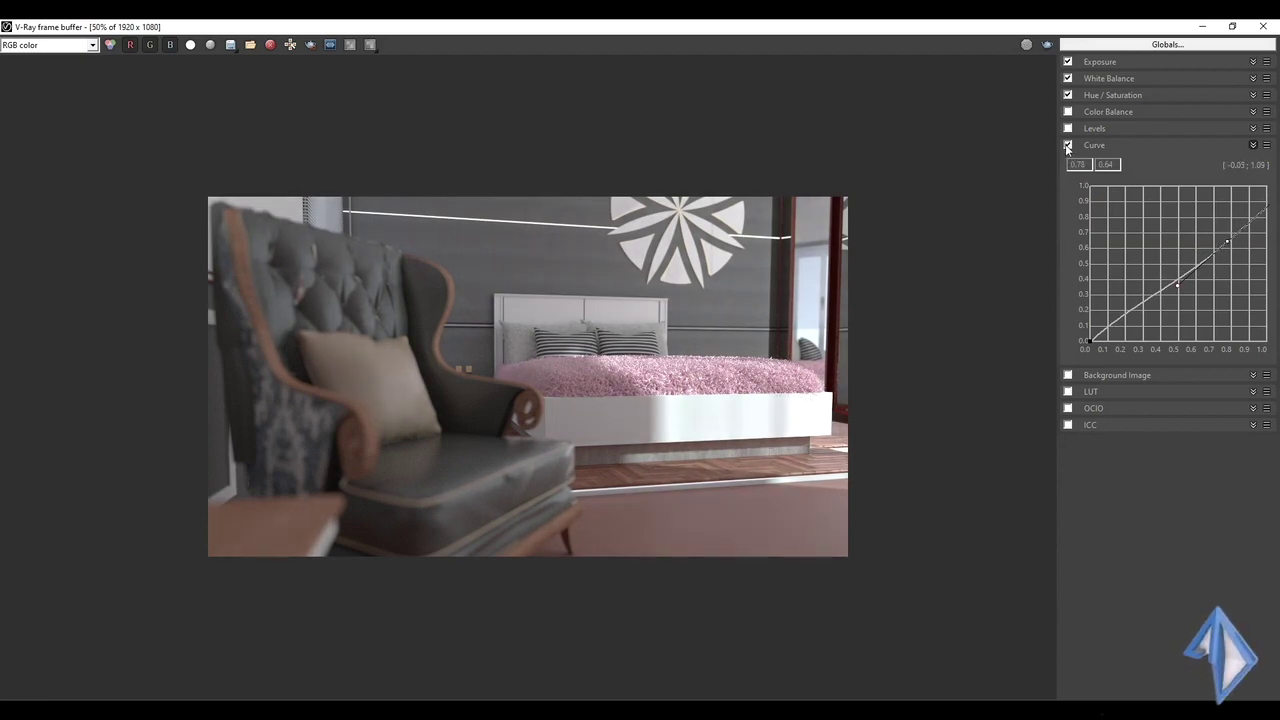
left_click(1253, 145)
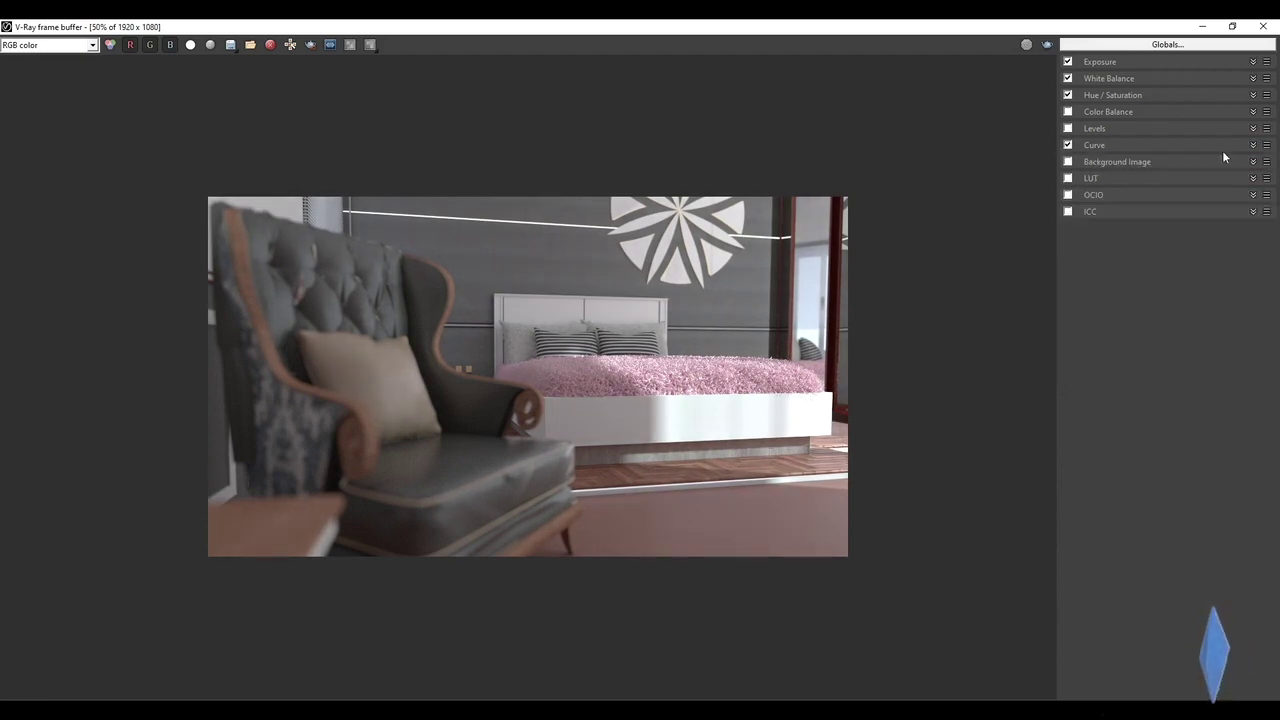
scroll(829, 299, "up", 2)
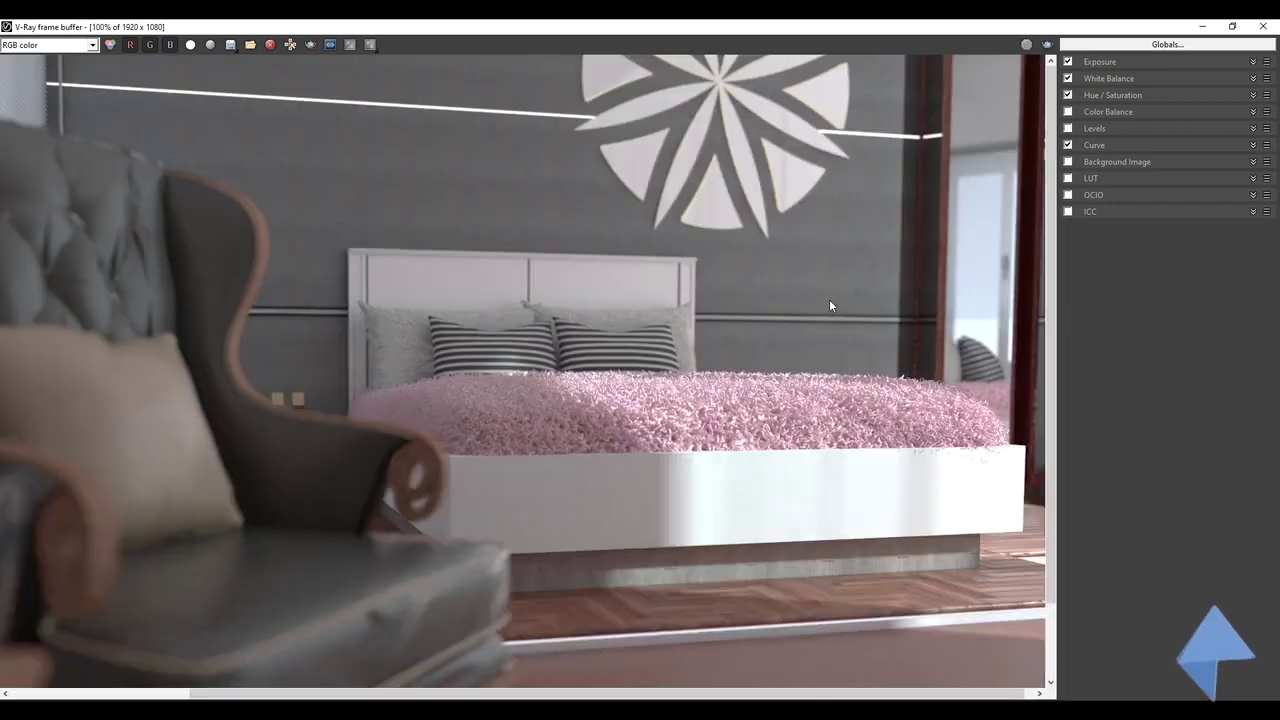
scroll(713, 410, "up", 1)
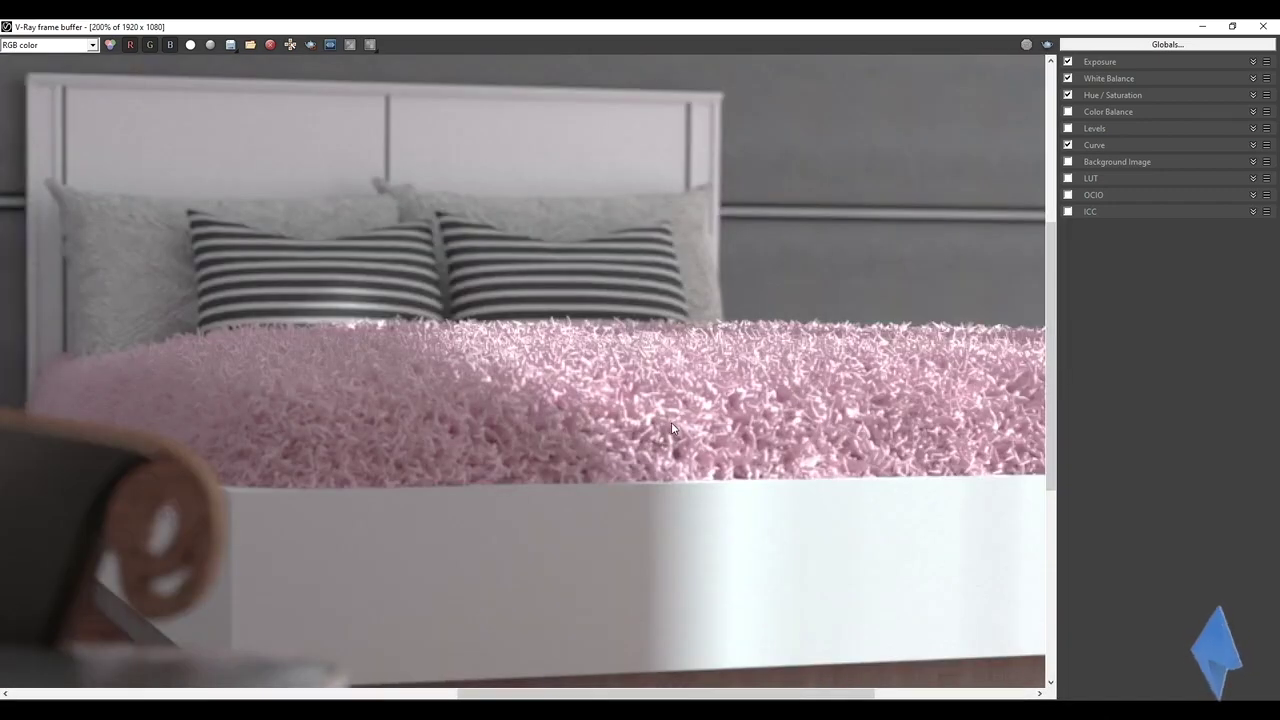
scroll(671, 428, "down", 1)
scroll(691, 412, "down", 1)
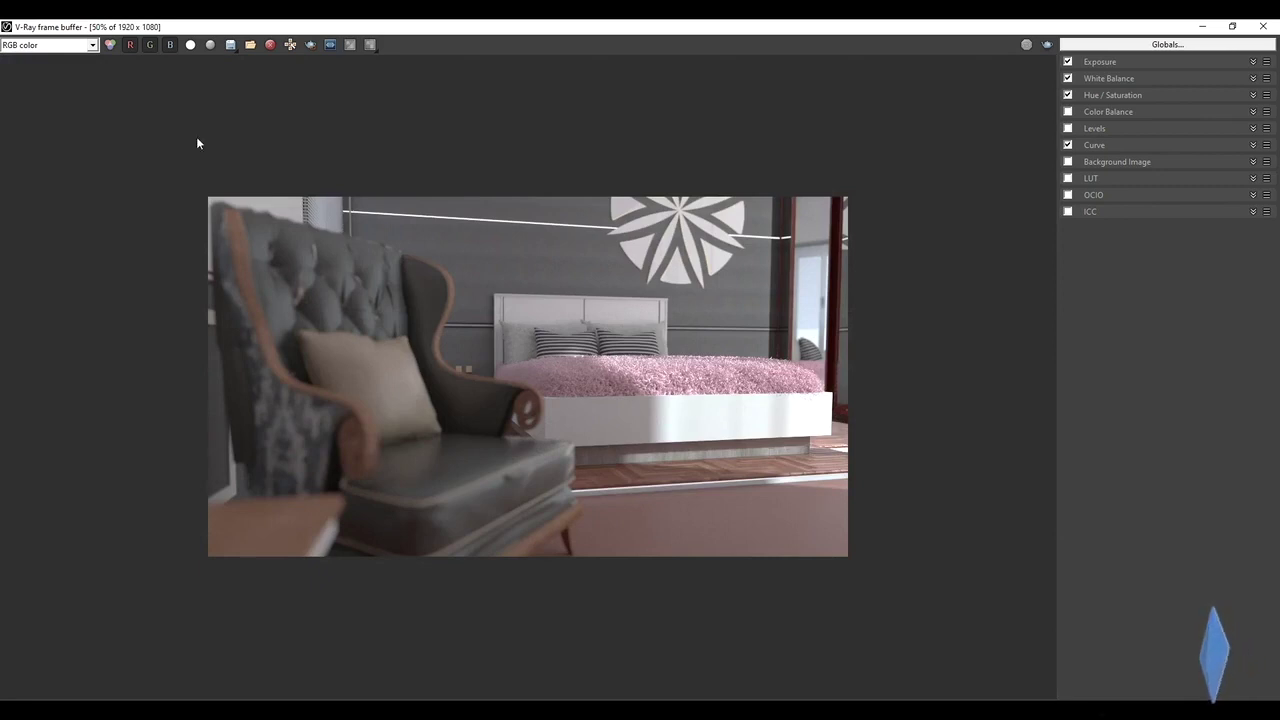
Step: Save the corrected render as the PNG image "MB - 3" in the projects folder and close the asset editor and progress window
left_click(229, 48)
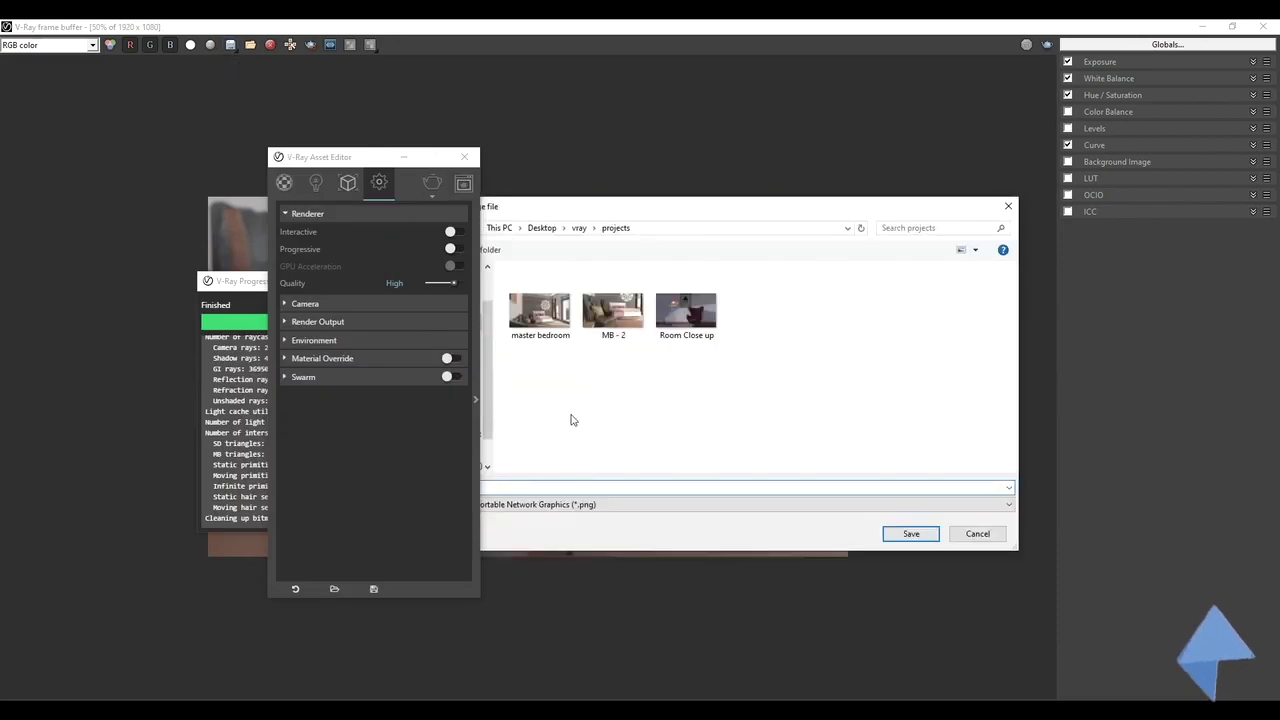
left_click(466, 160)
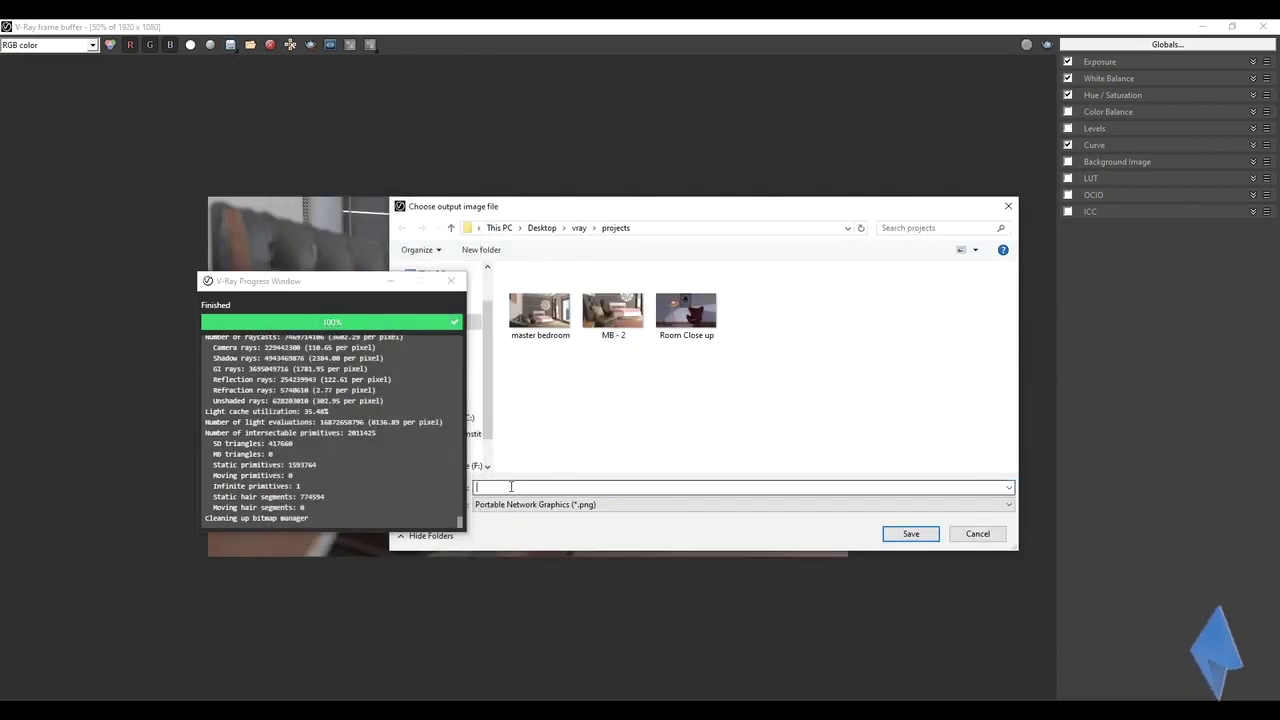
type("M")
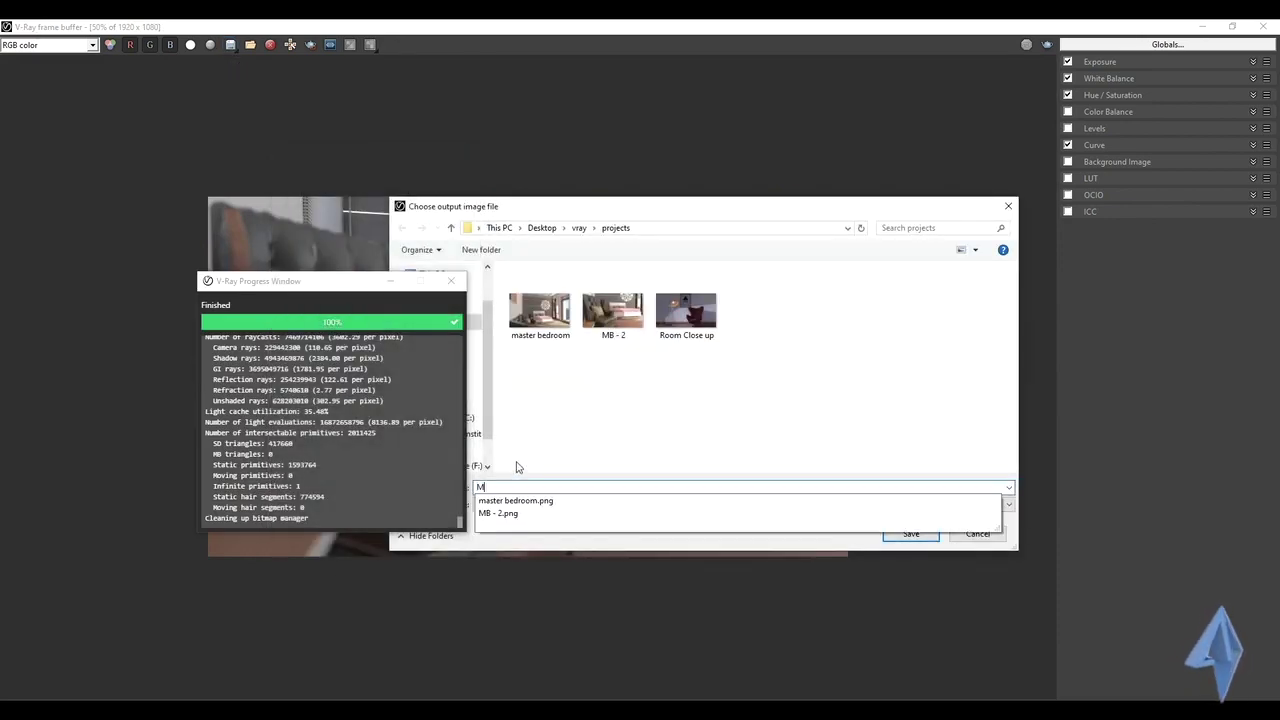
type("B - 2")
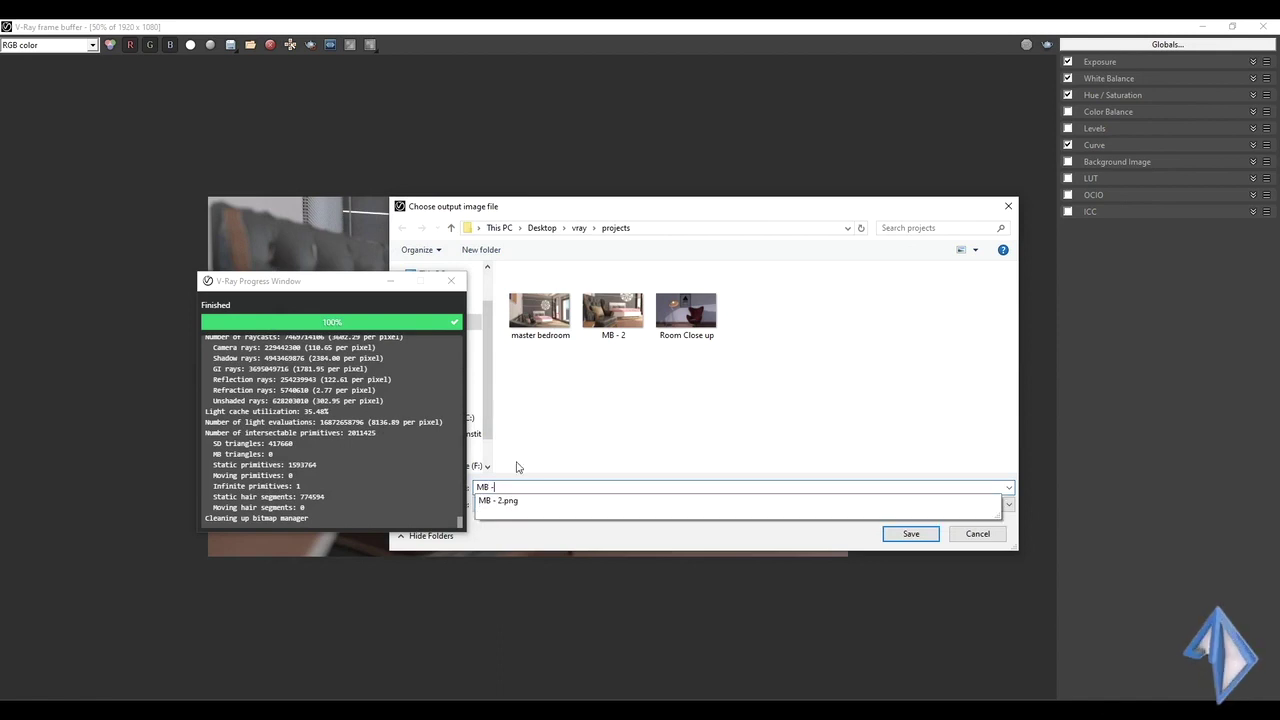
key("BackSpace")
type("3")
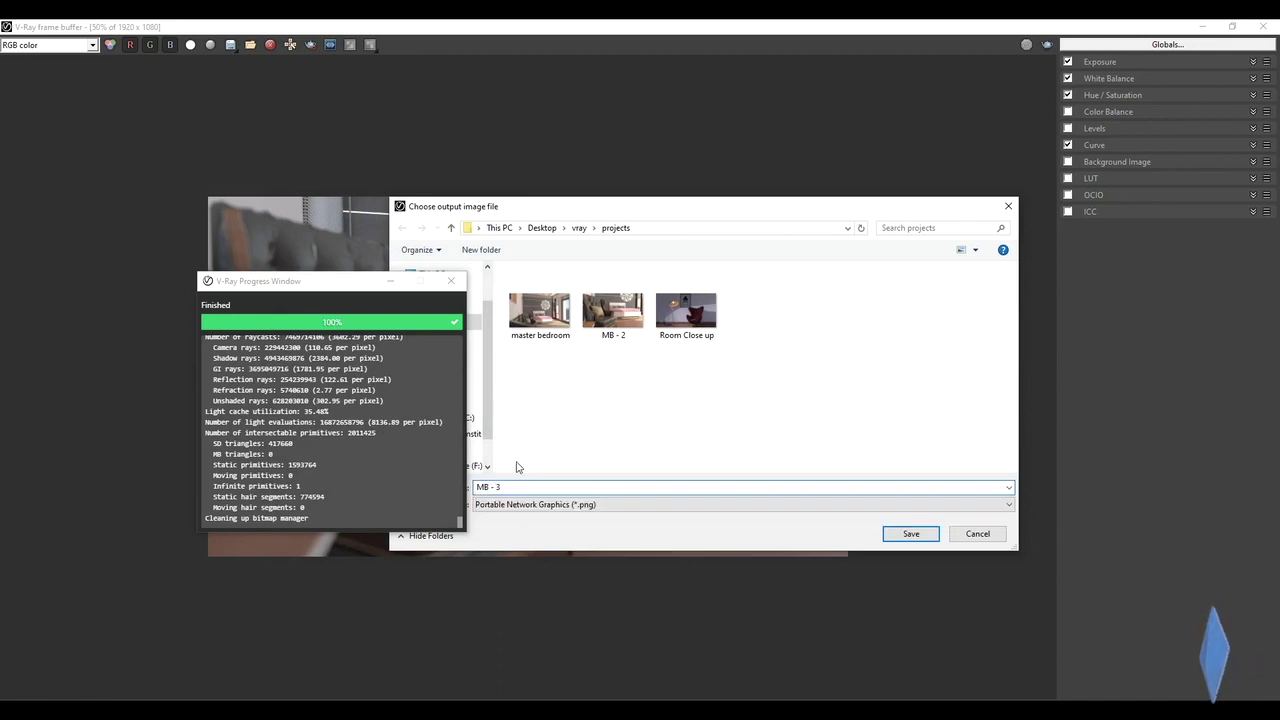
key("Return")
left_click(451, 281)
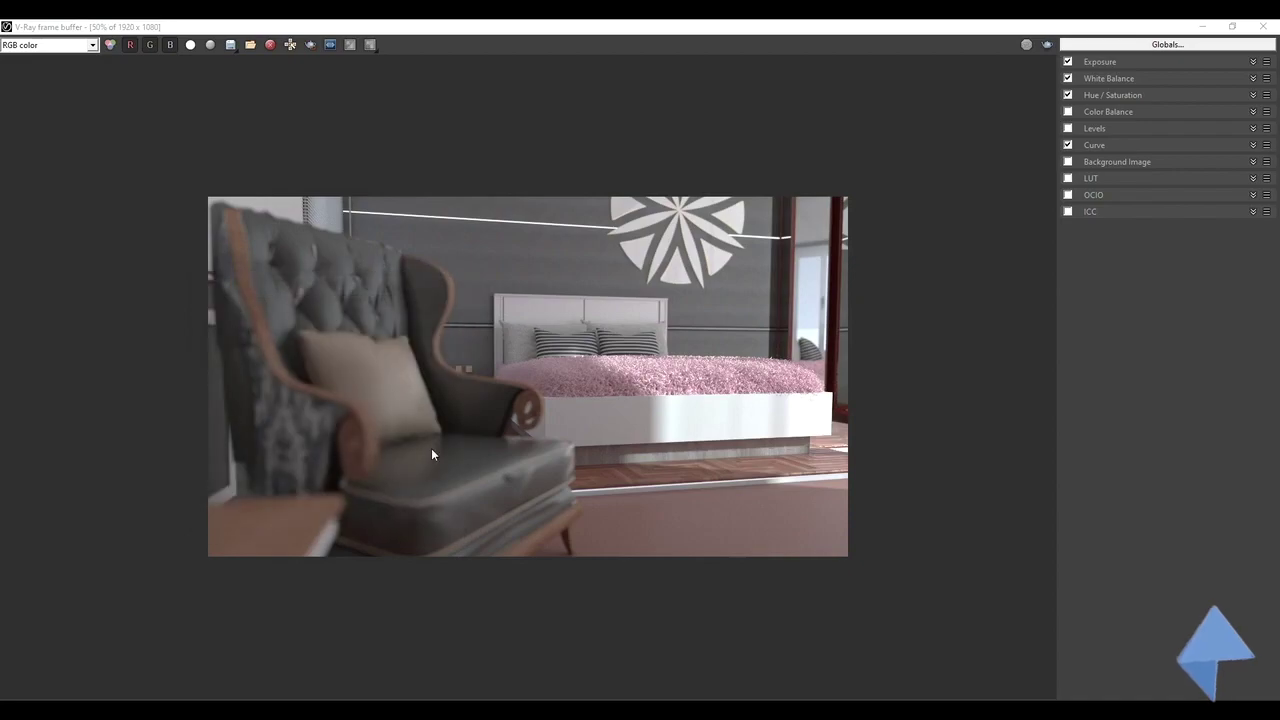
Step: Open the saved MB - 2.png in Photos and compare it with the colour-corrected MB - 3.png
key("alt+Tab")
double_click(985, 290)
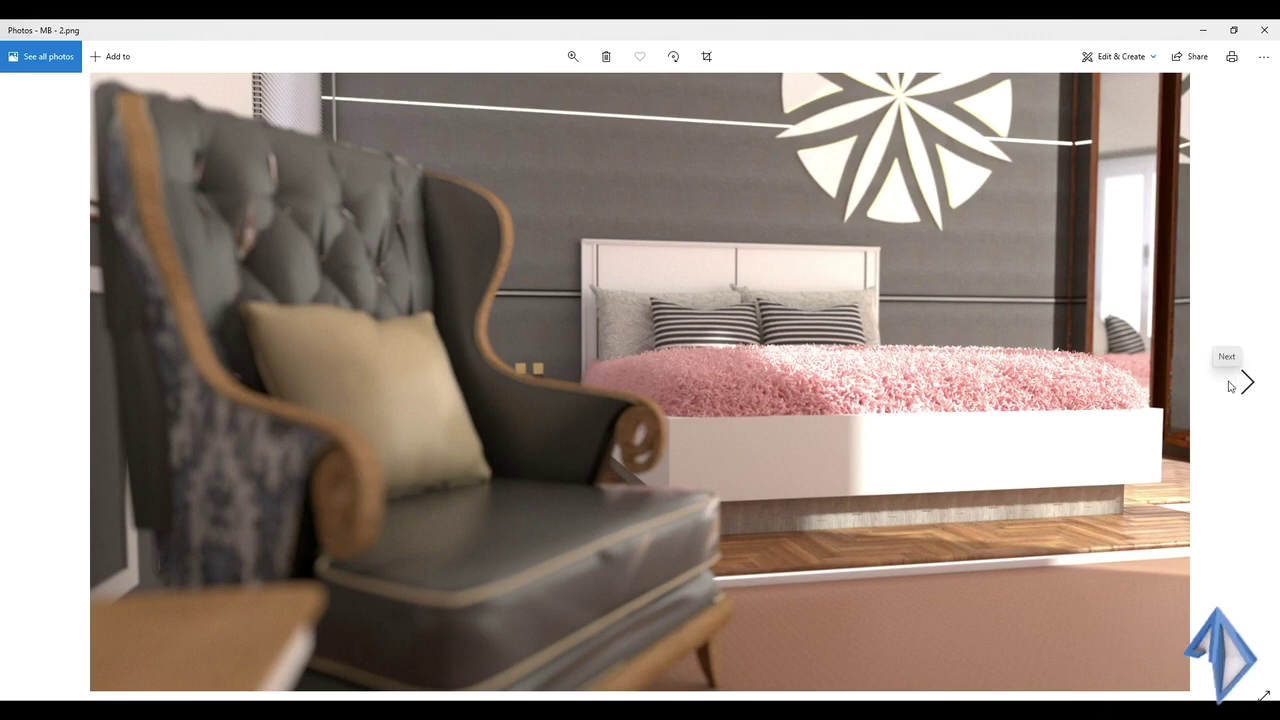
left_click(1248, 383)
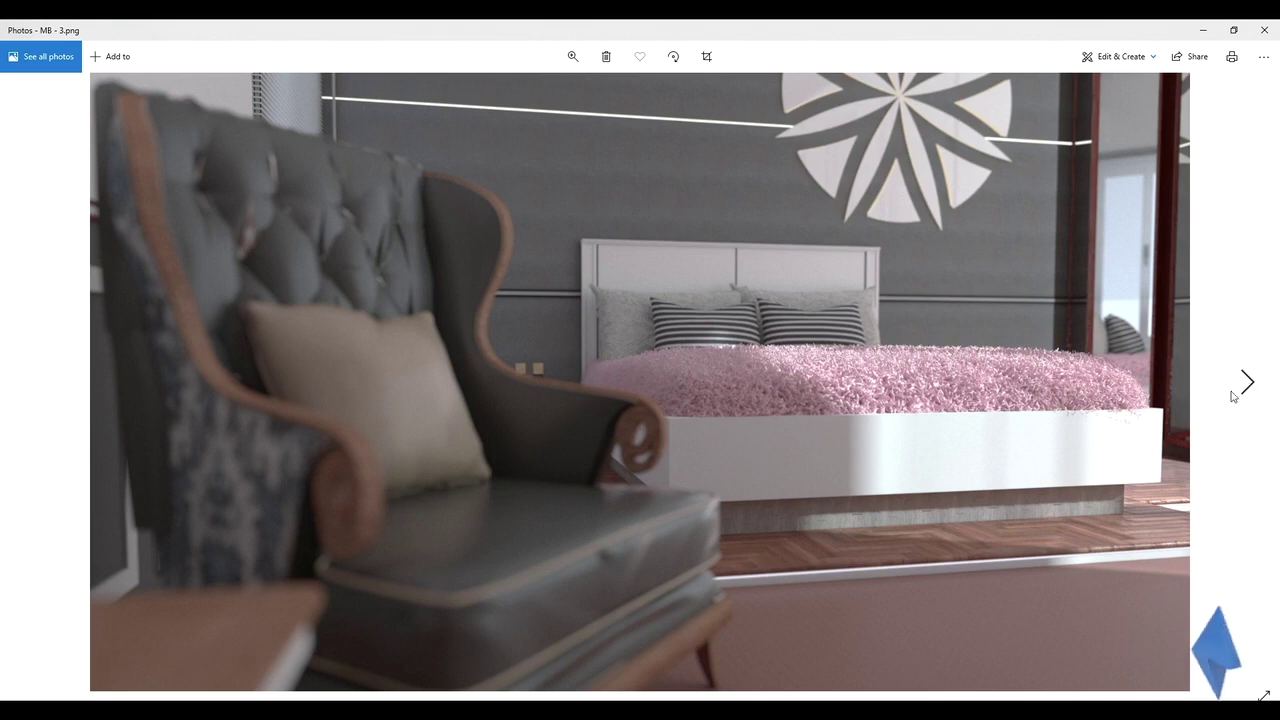
left_click(33, 383)
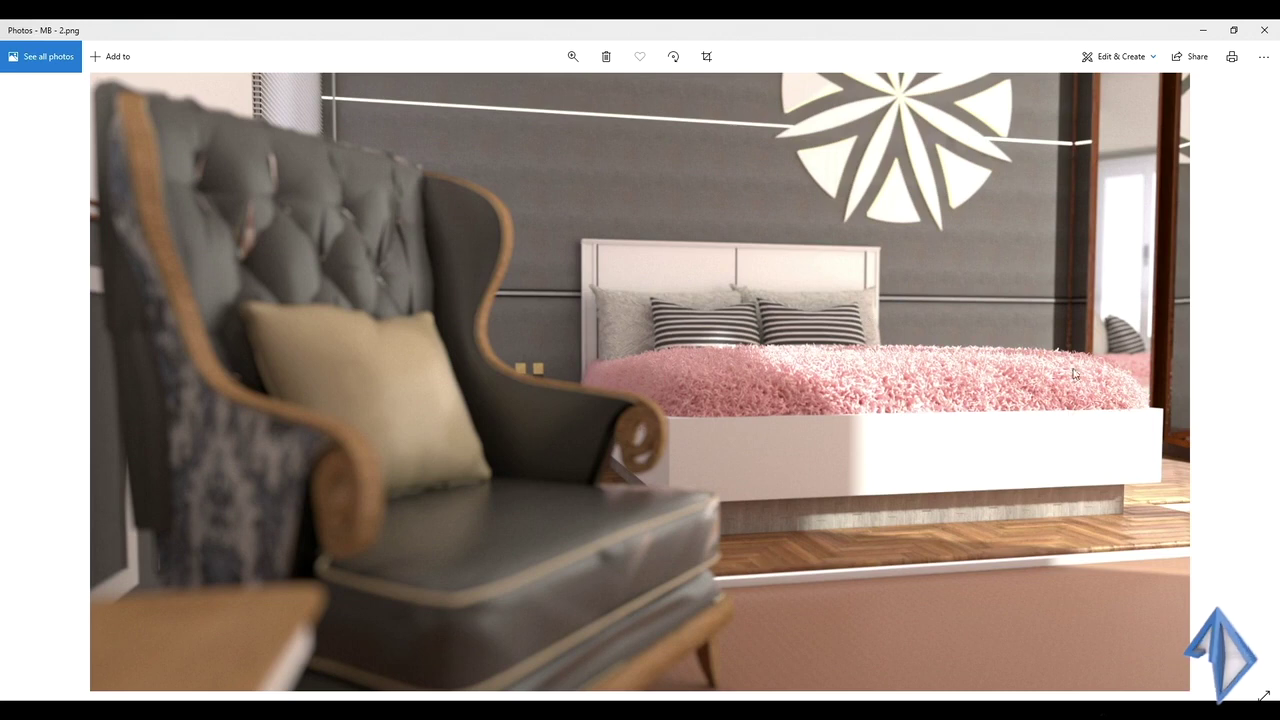
left_click(1248, 396)
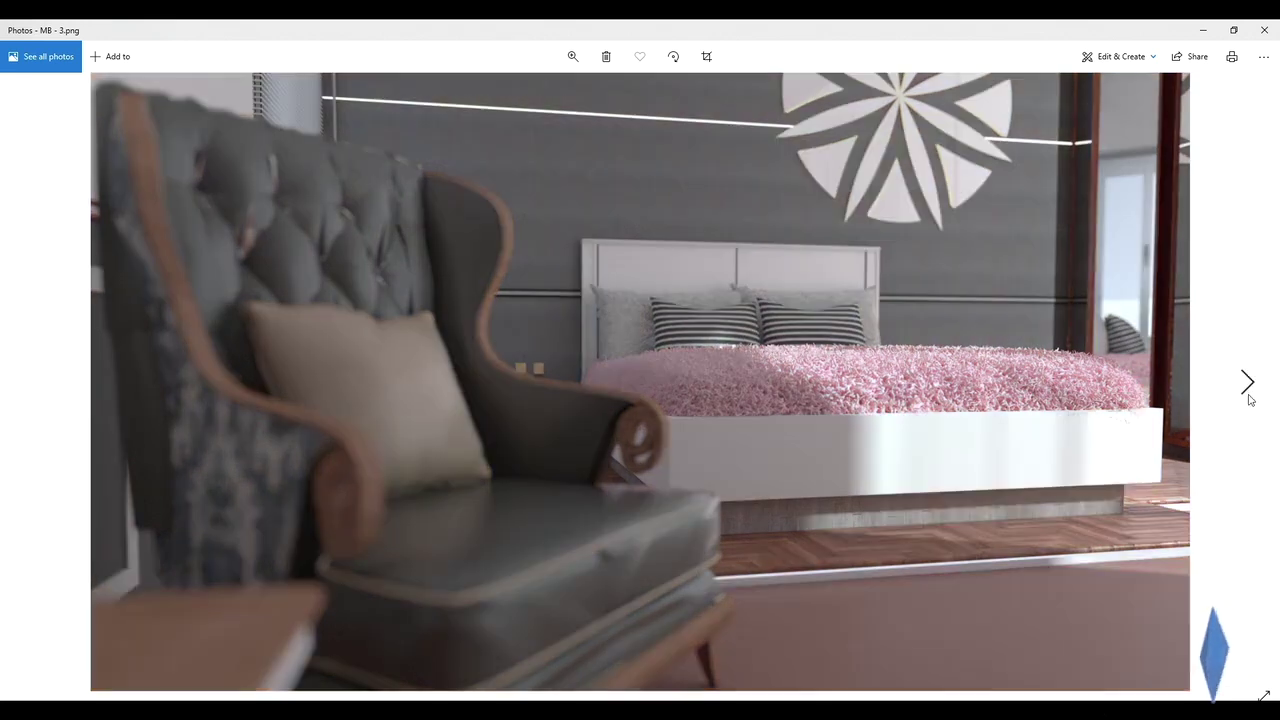